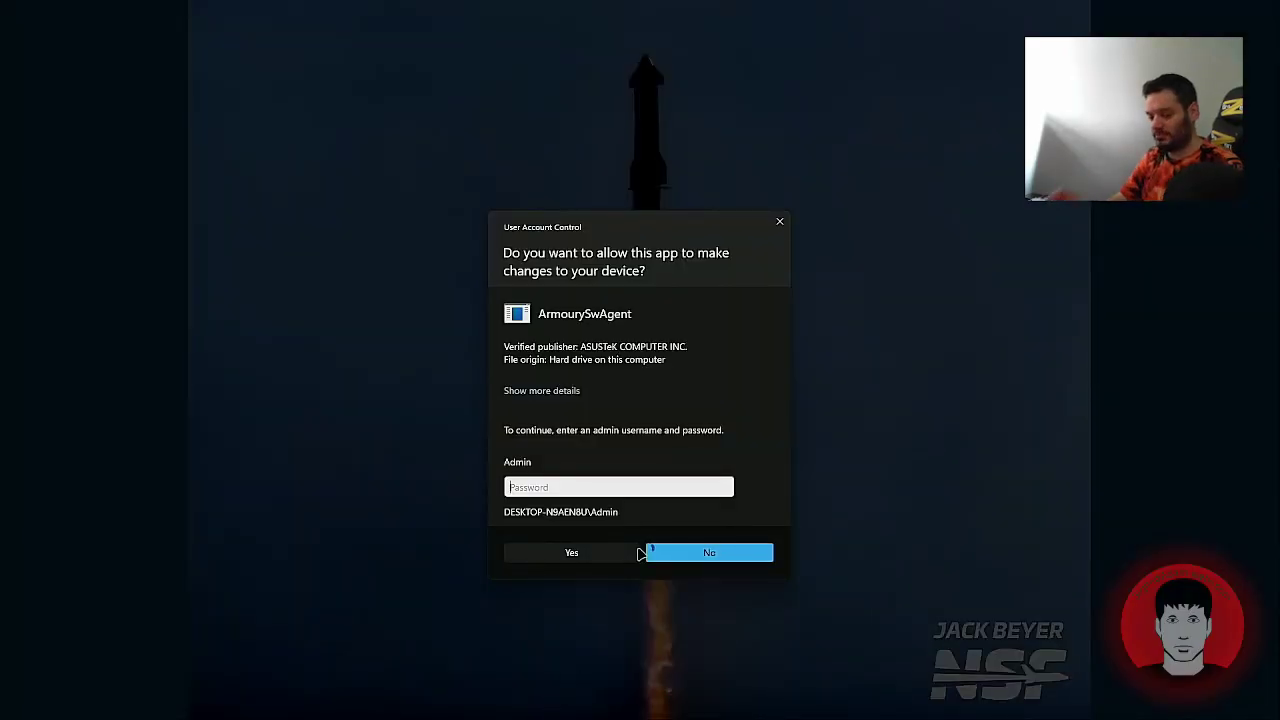
Step: Enter the admin password for the ArmourySwAgent and ArmourySocketServer prompts, with Caps Lock off
type("•••••••")
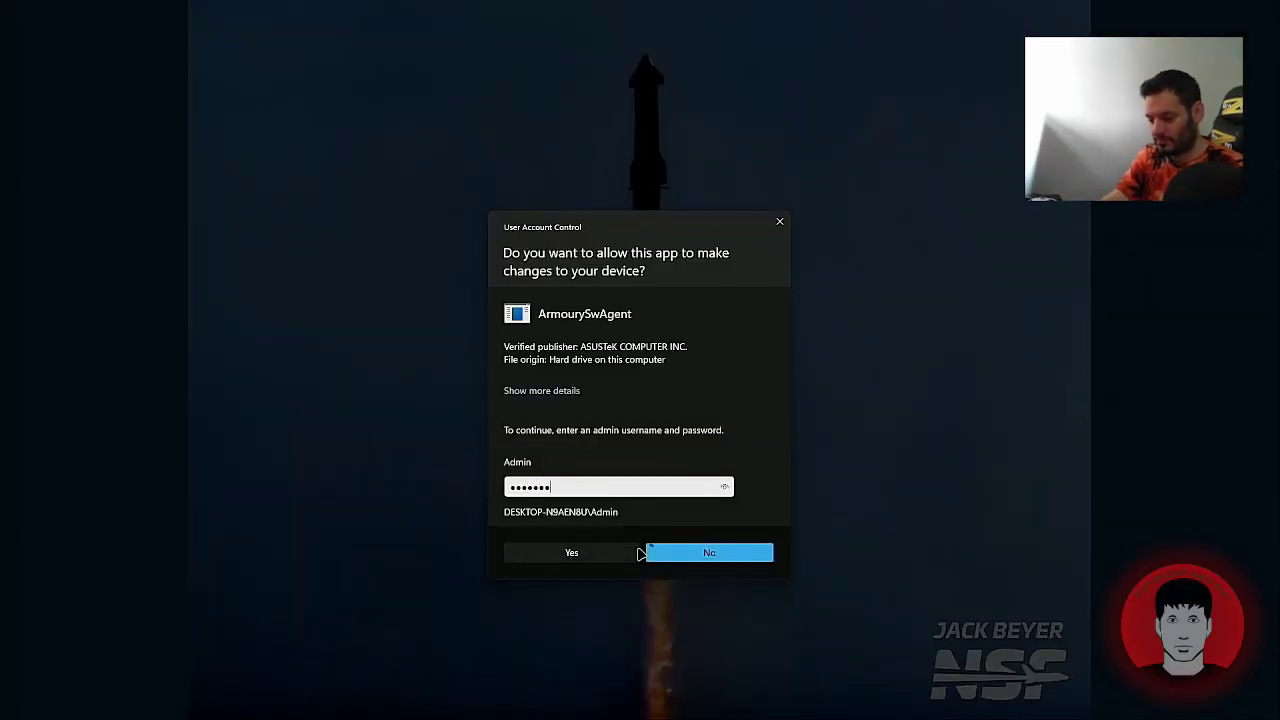
key("Return")
key("Caps_Lock")
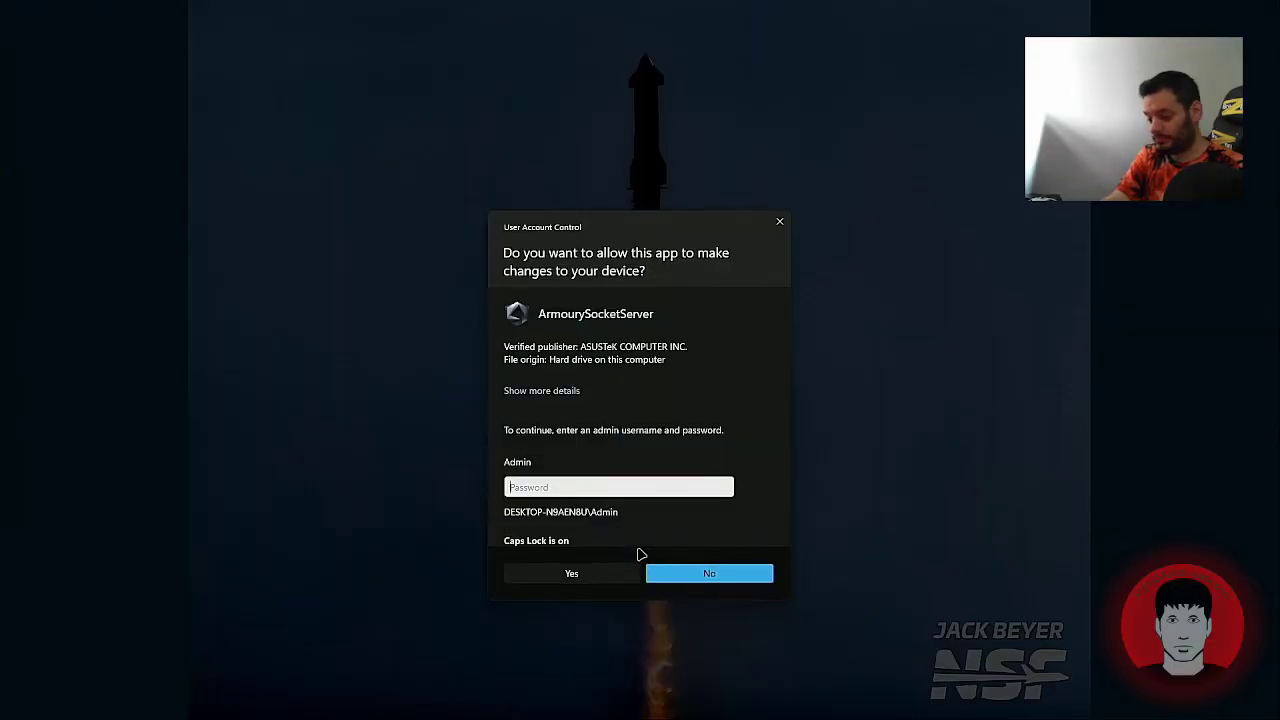
key("Caps_Lock")
type("•••")
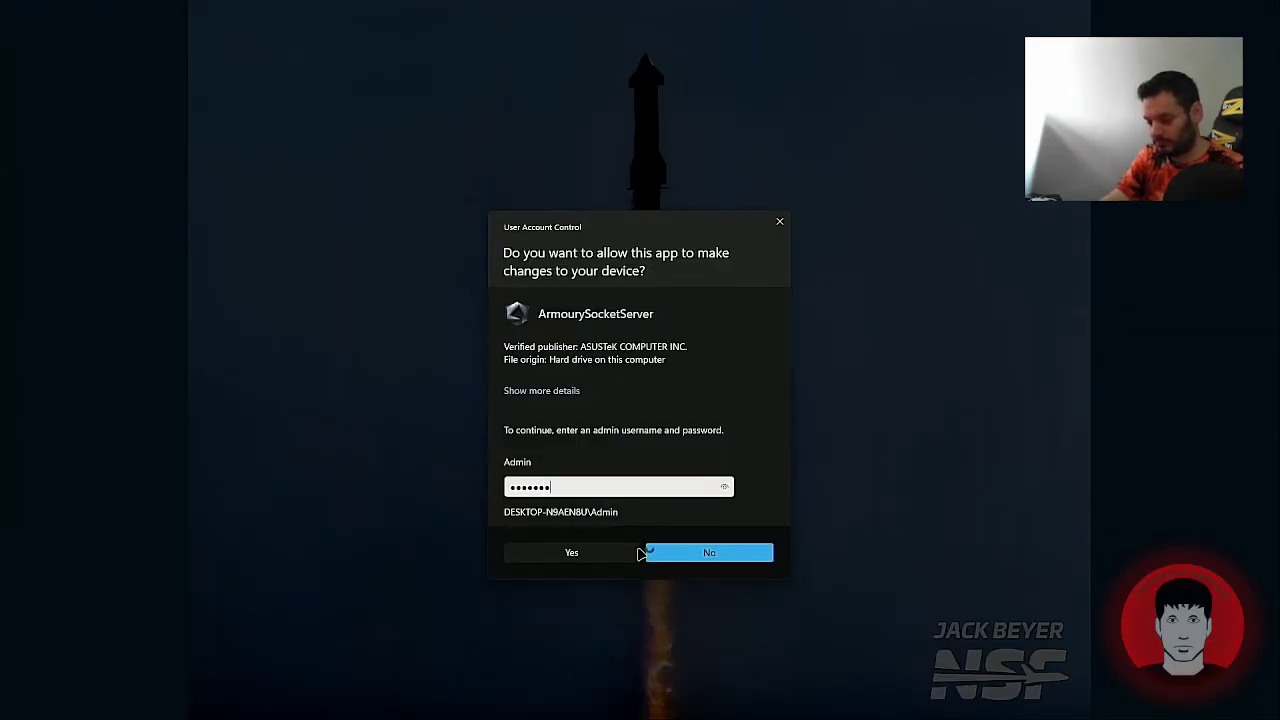
key("Return")
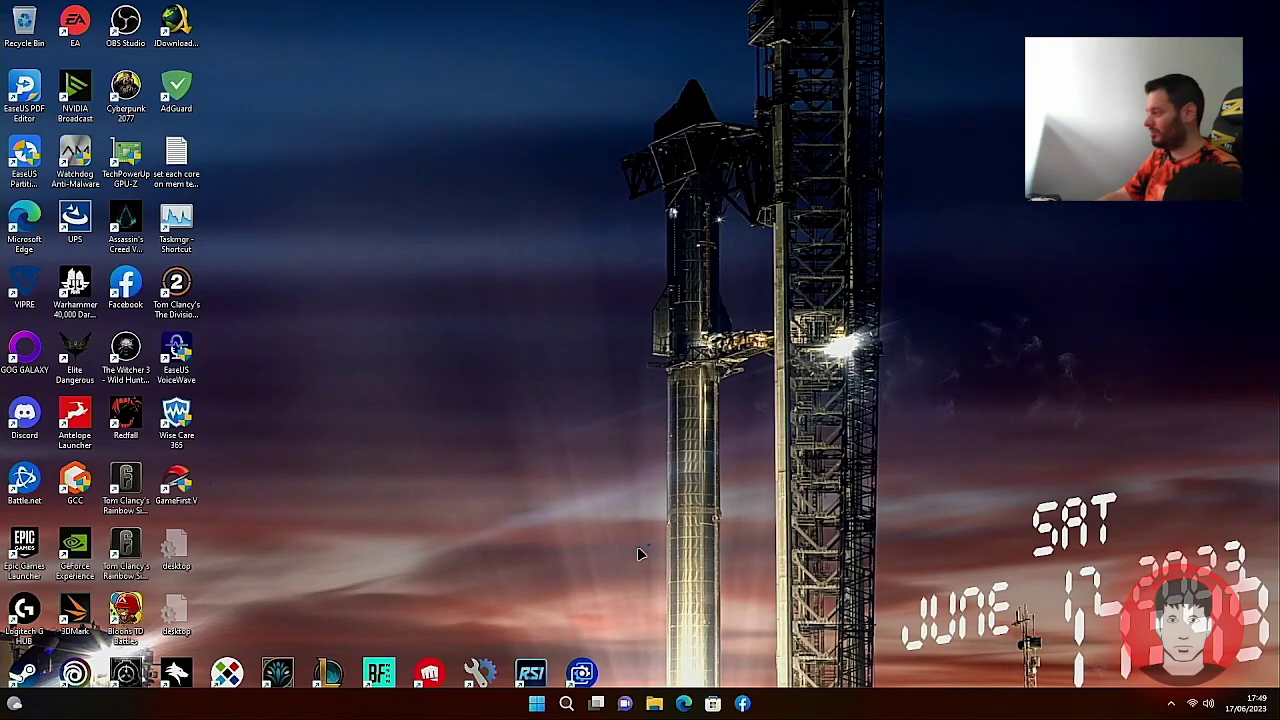
Step: Launch ARMOURY CRATE from the Start menu's All apps list
key("super")
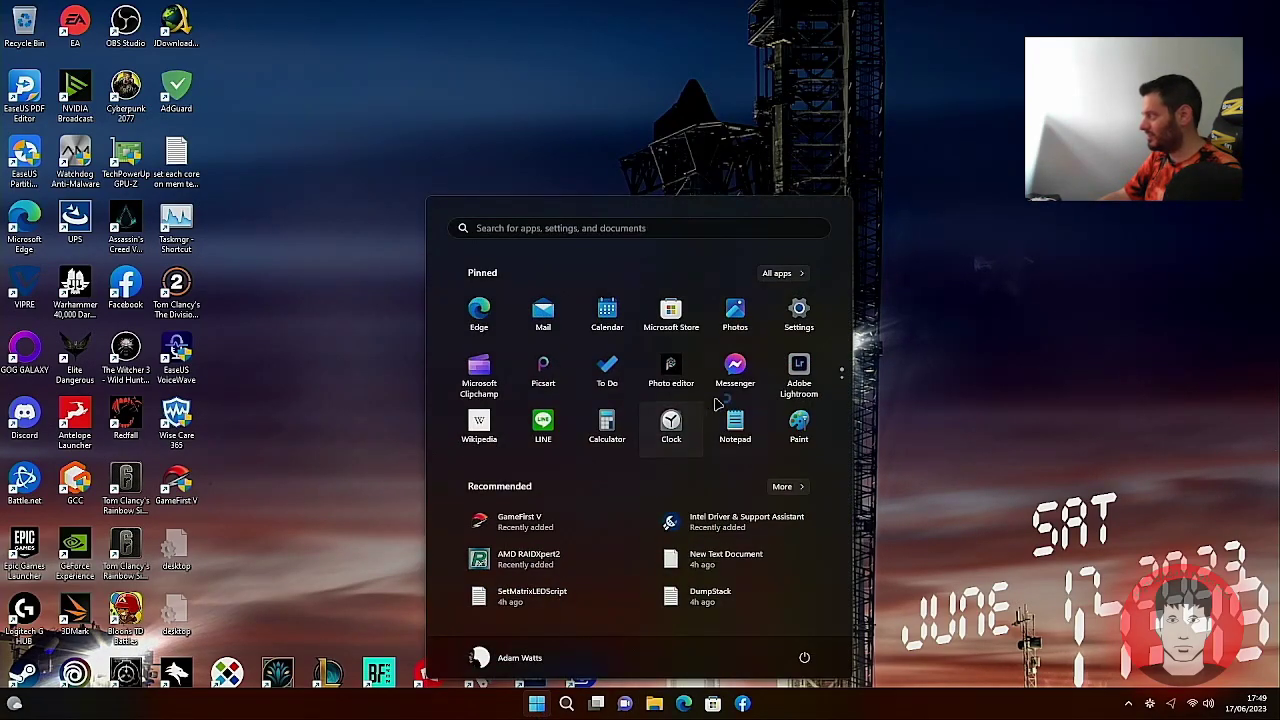
left_click(777, 273)
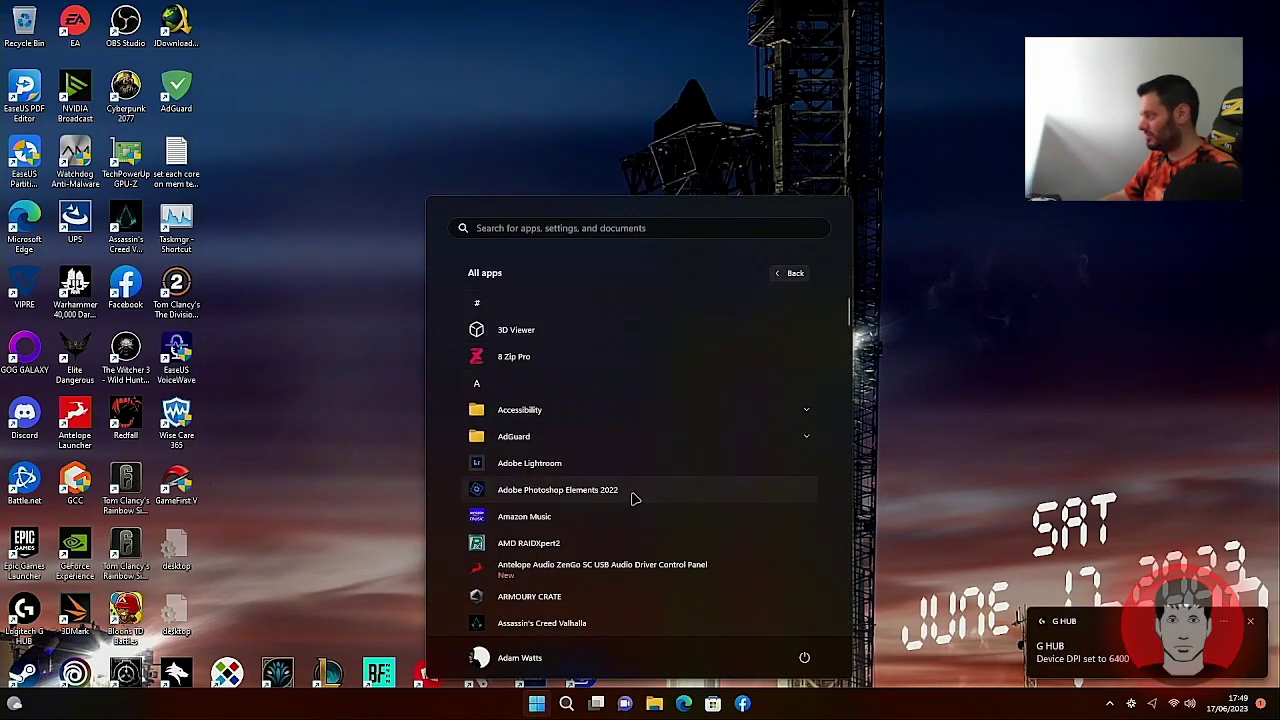
left_click(560, 596)
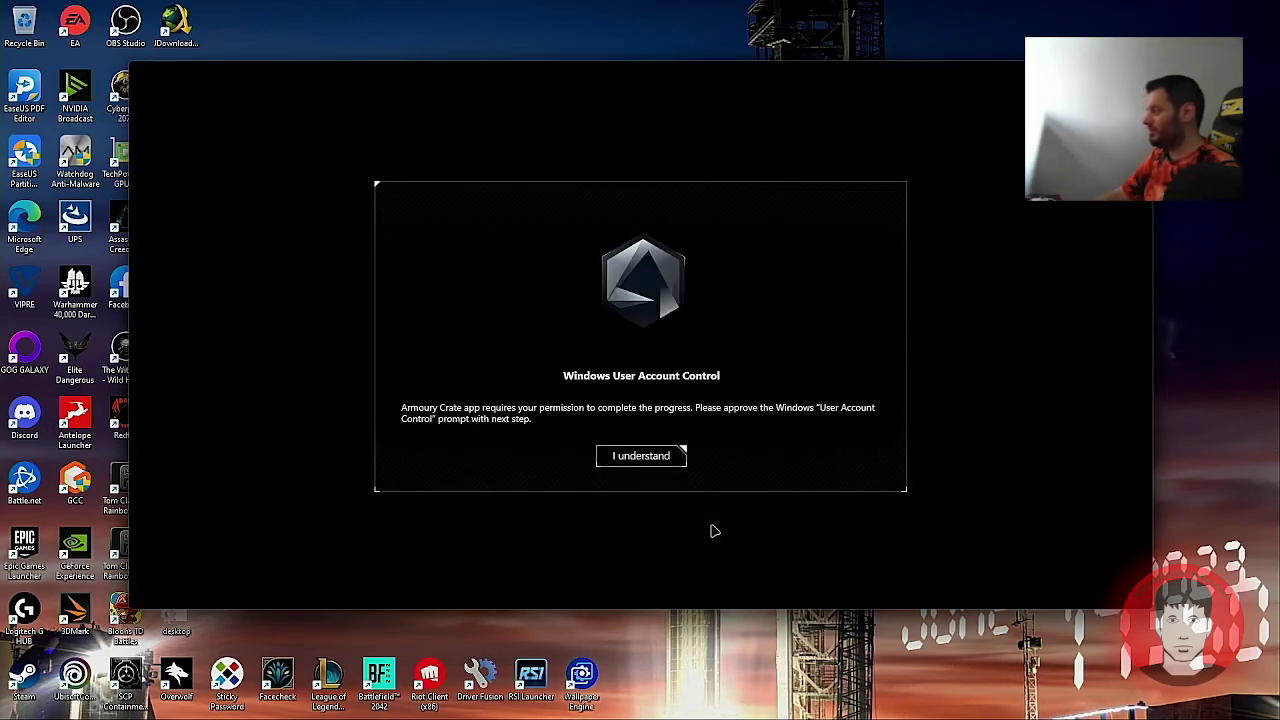
left_click(651, 456)
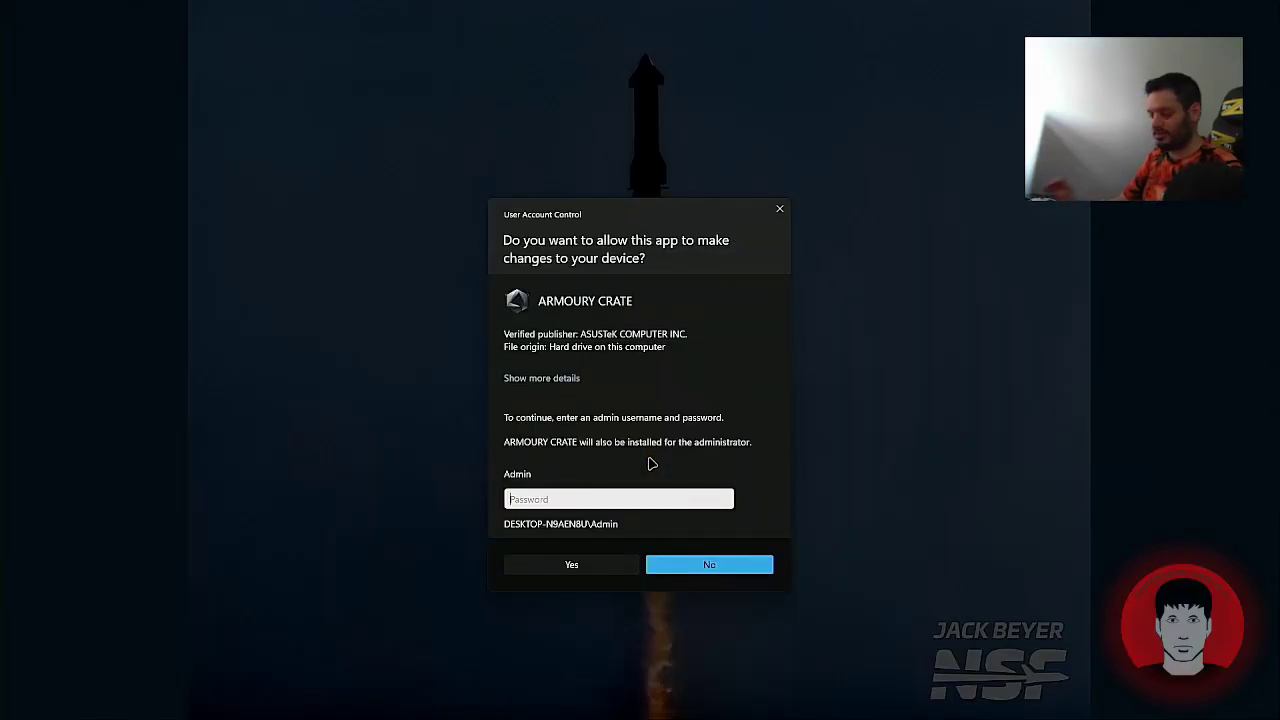
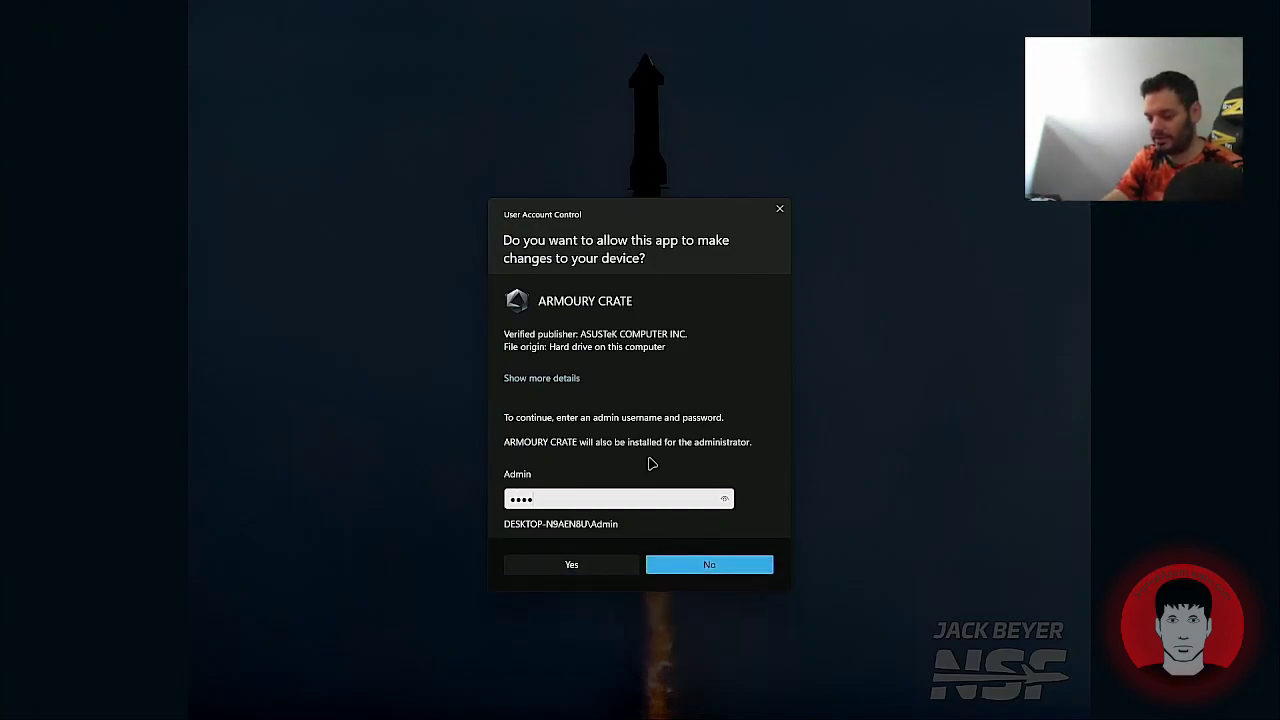
key("Return")
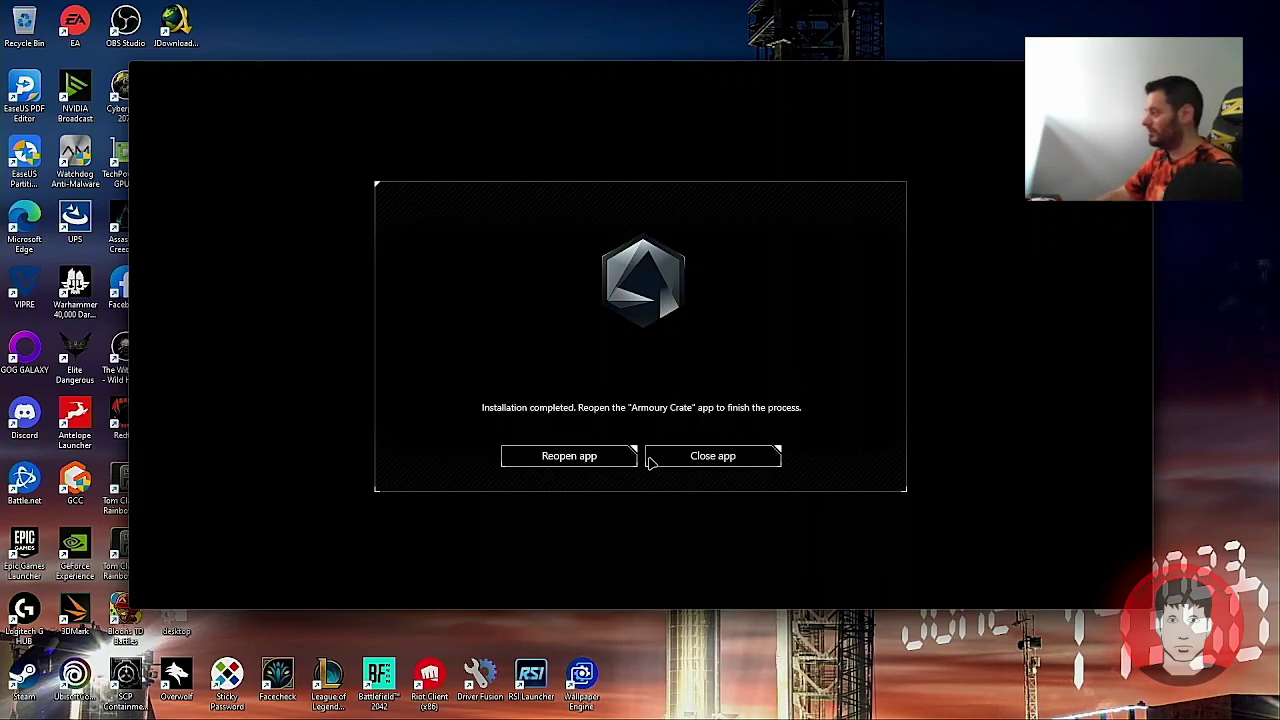
Step: Reopen Armoury Crate from the Installation completed dialog
left_click(558, 459)
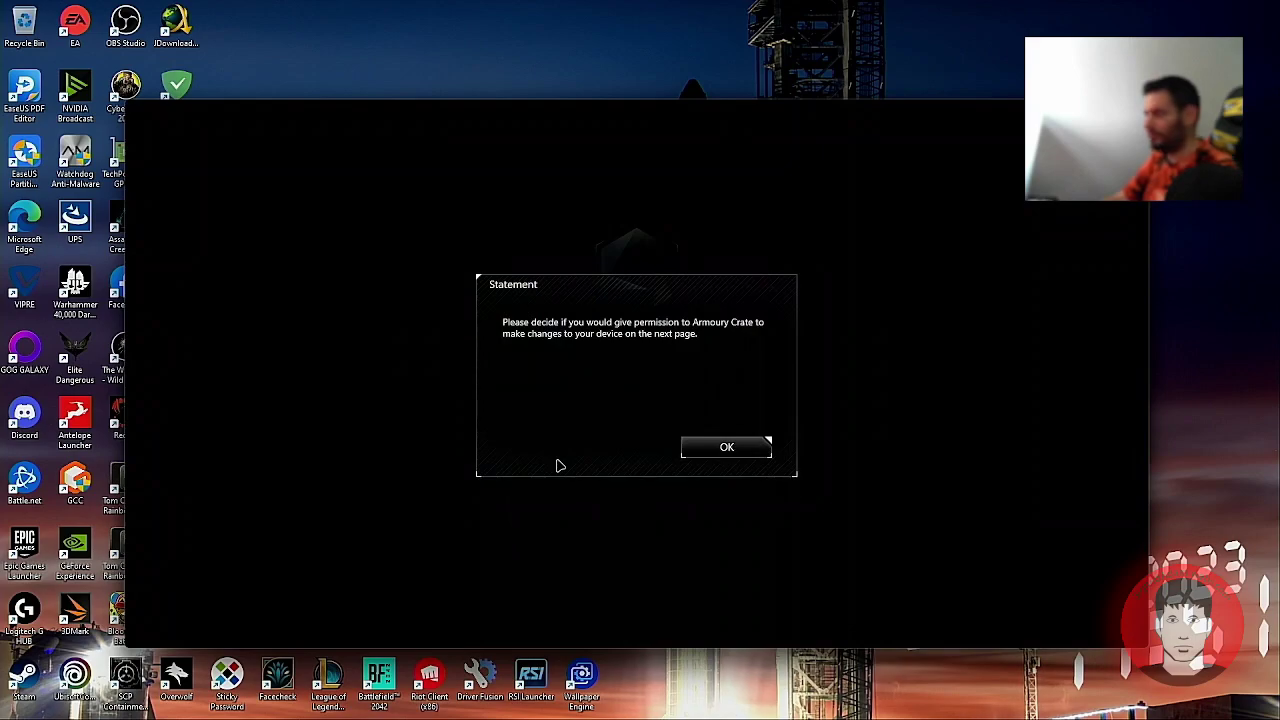
Step: Accept the device-changes statement and approve Armoury Crate's UAC prompt with the admin password
left_click(707, 450)
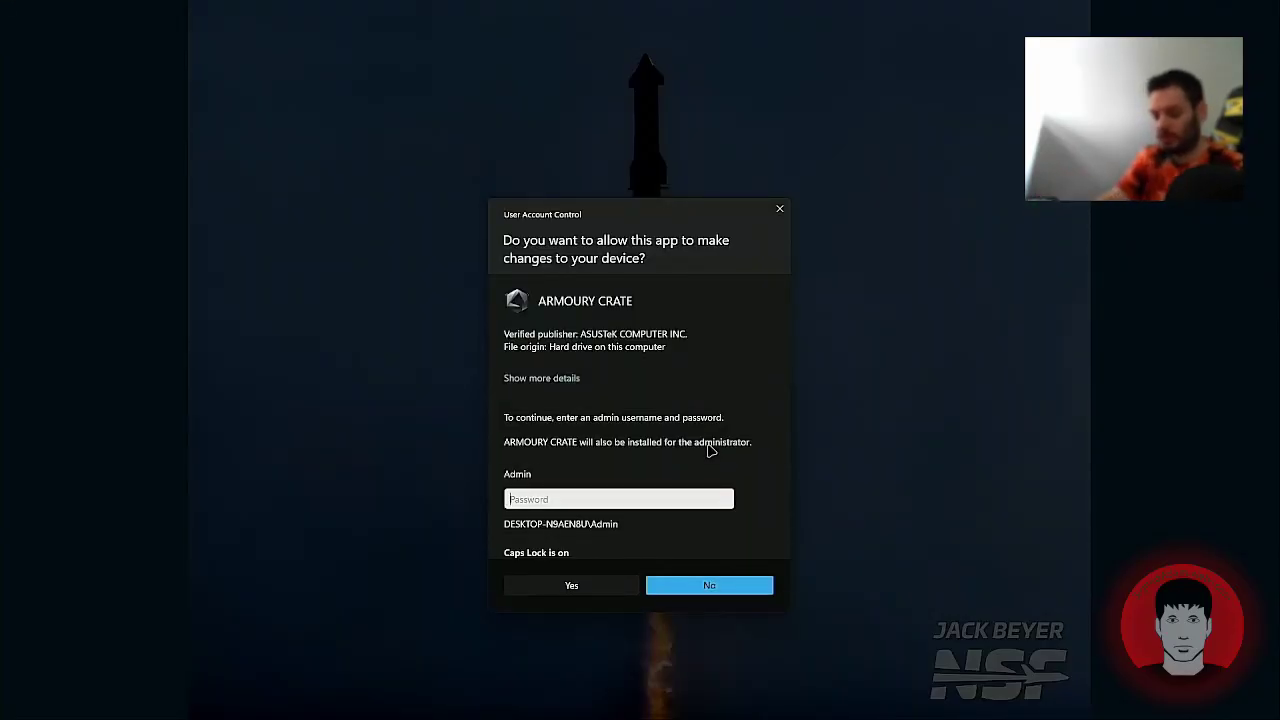
type("••••••")
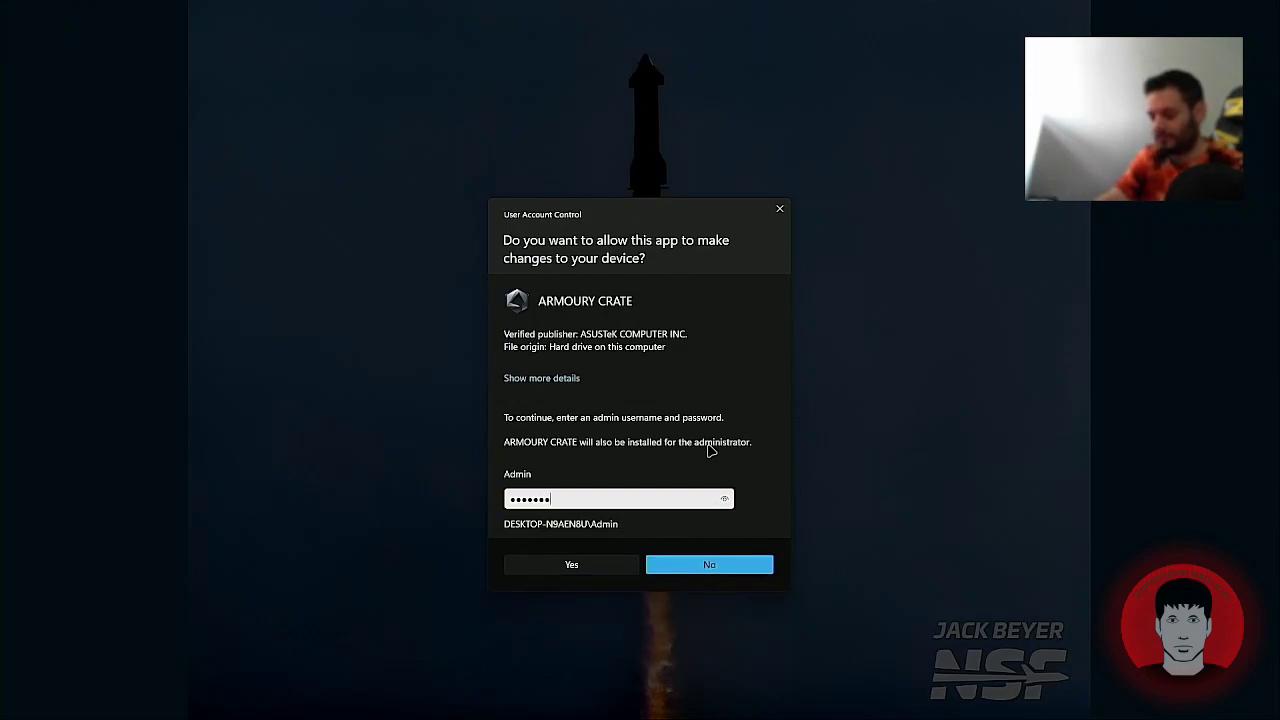
key("Return")
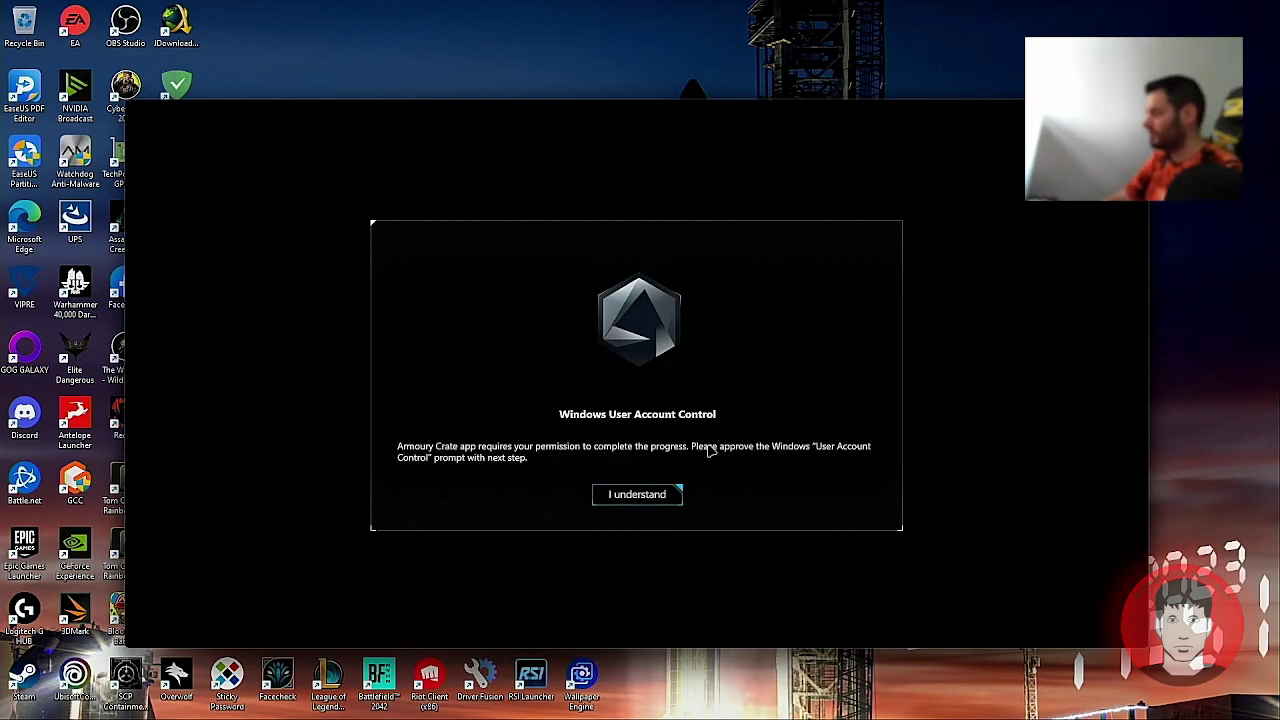
Step: Approve the Peripheral installer's repeated UAC requests, then reopen Armoury Crate after it finishes
left_click(669, 495)
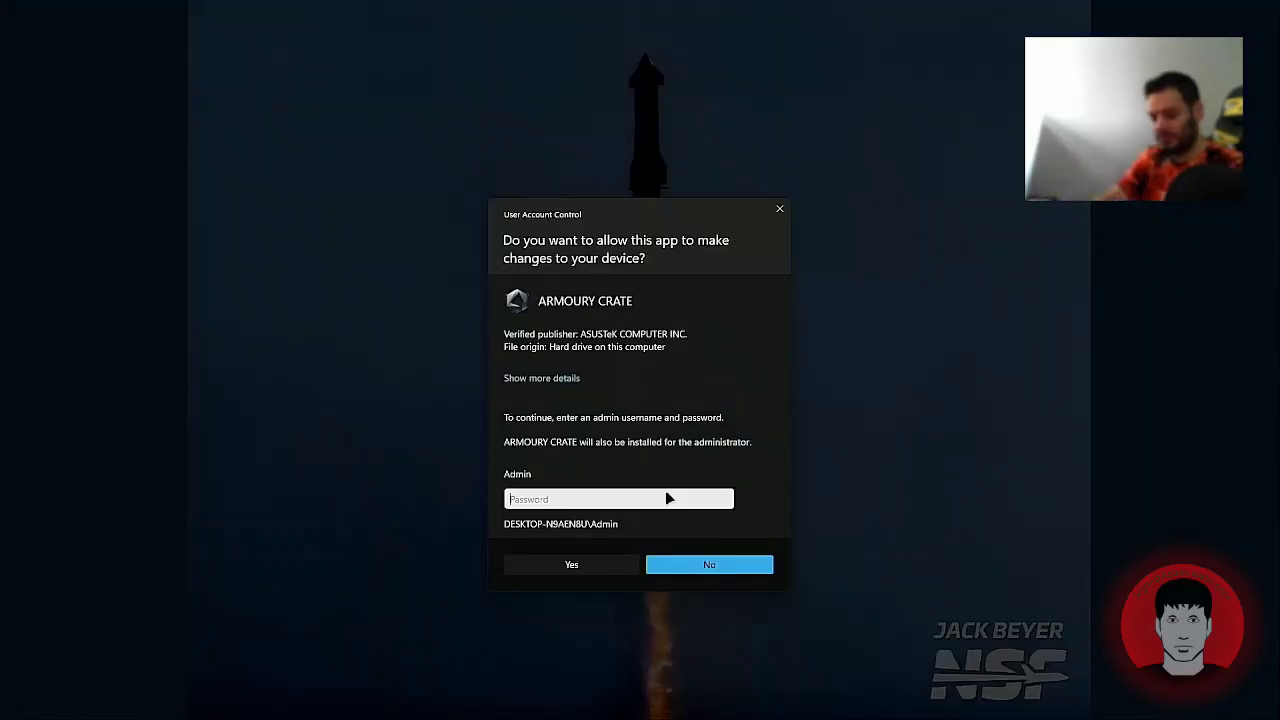
type("*******")
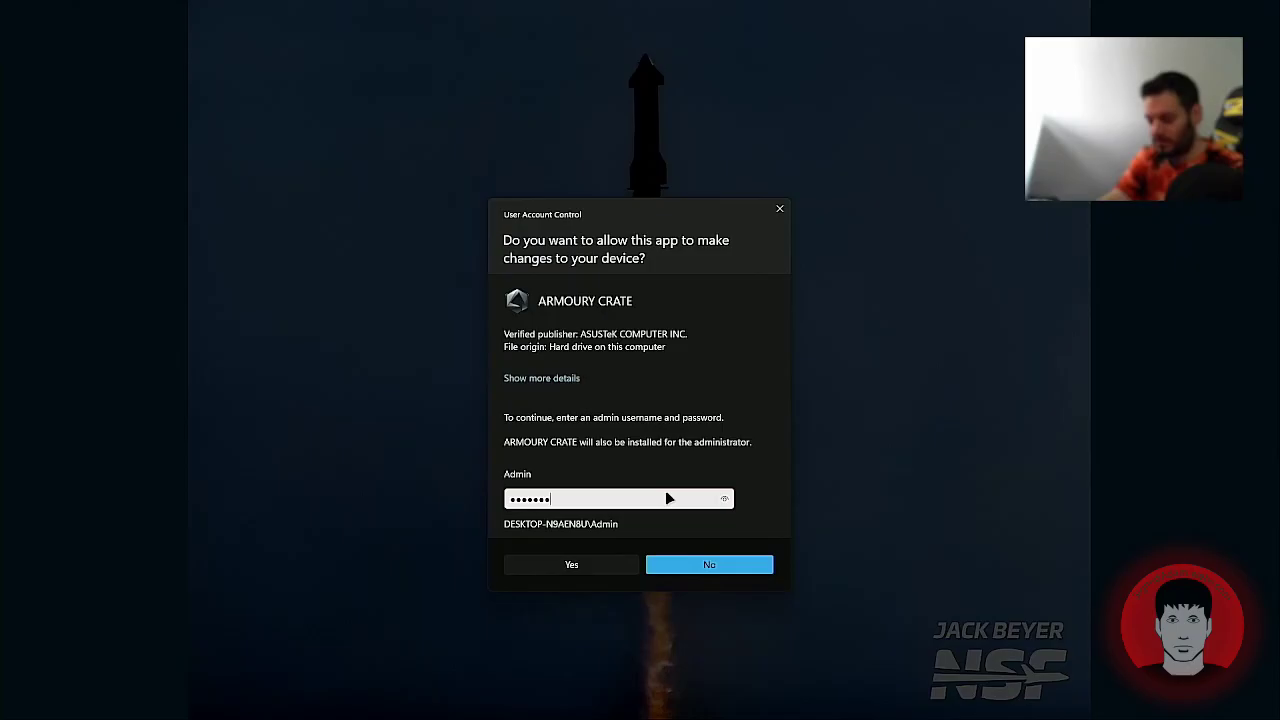
key("Return")
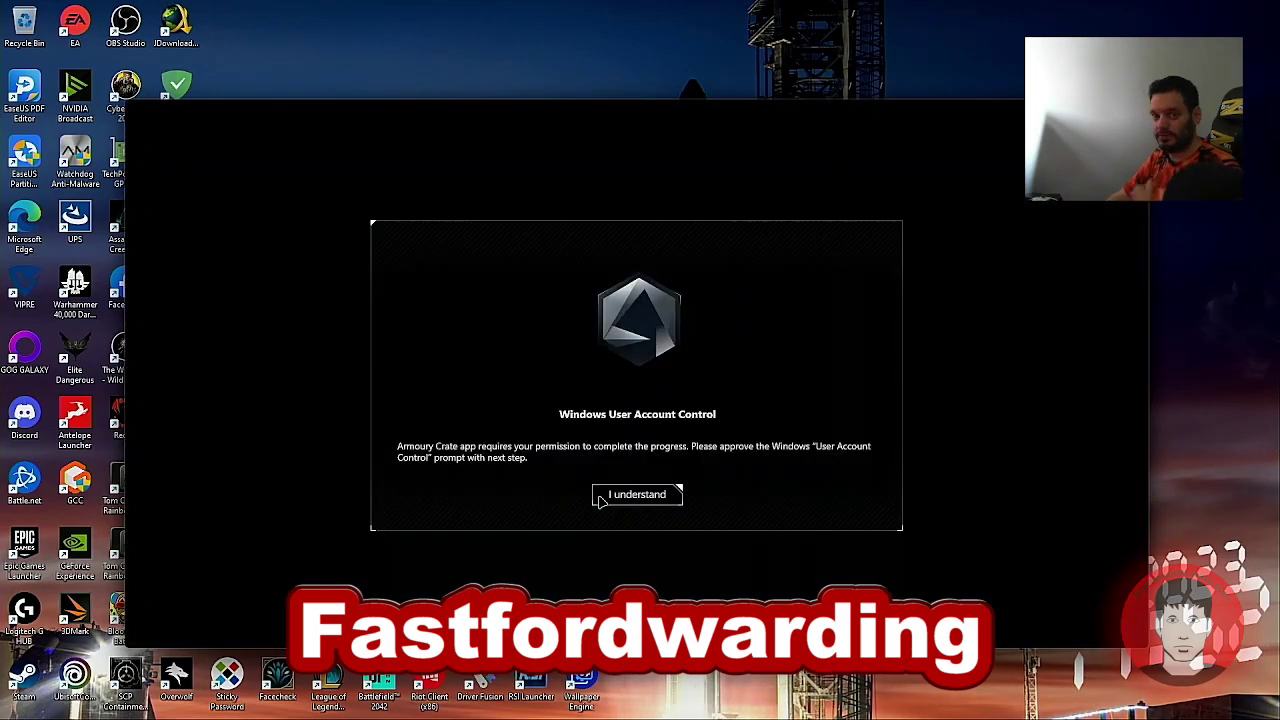
left_click(598, 500)
key("Return")
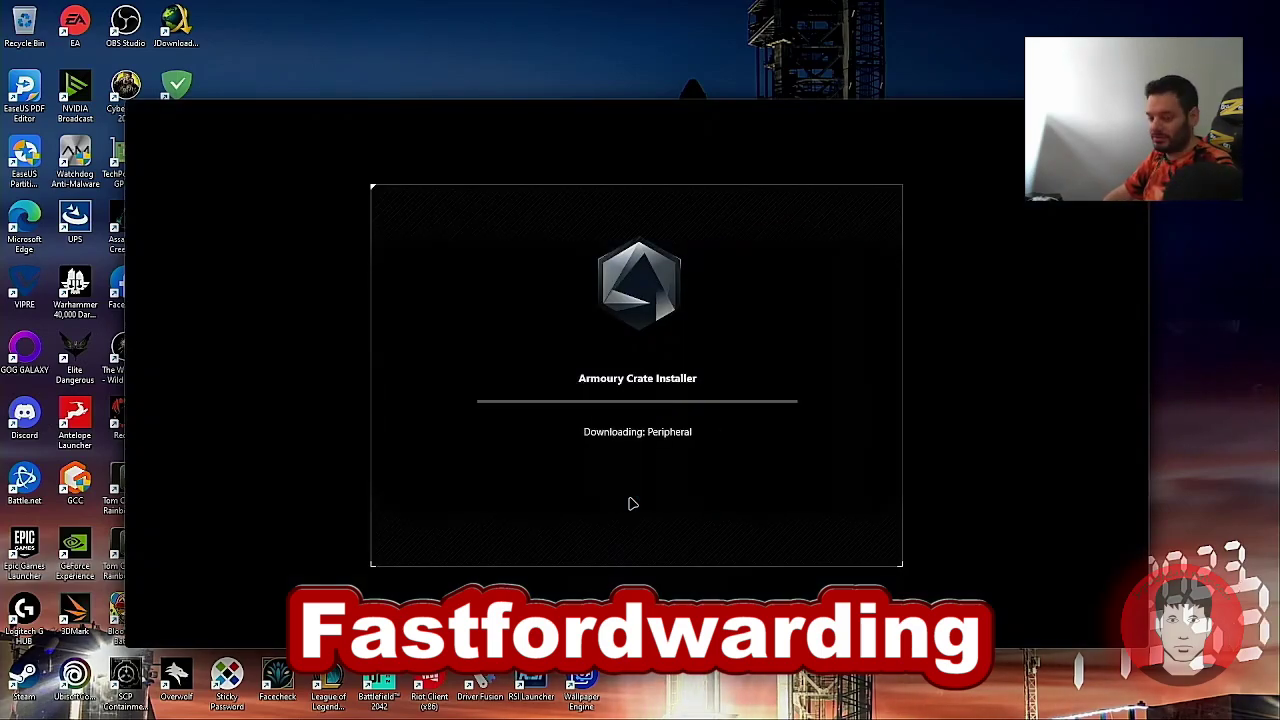
left_click(621, 493)
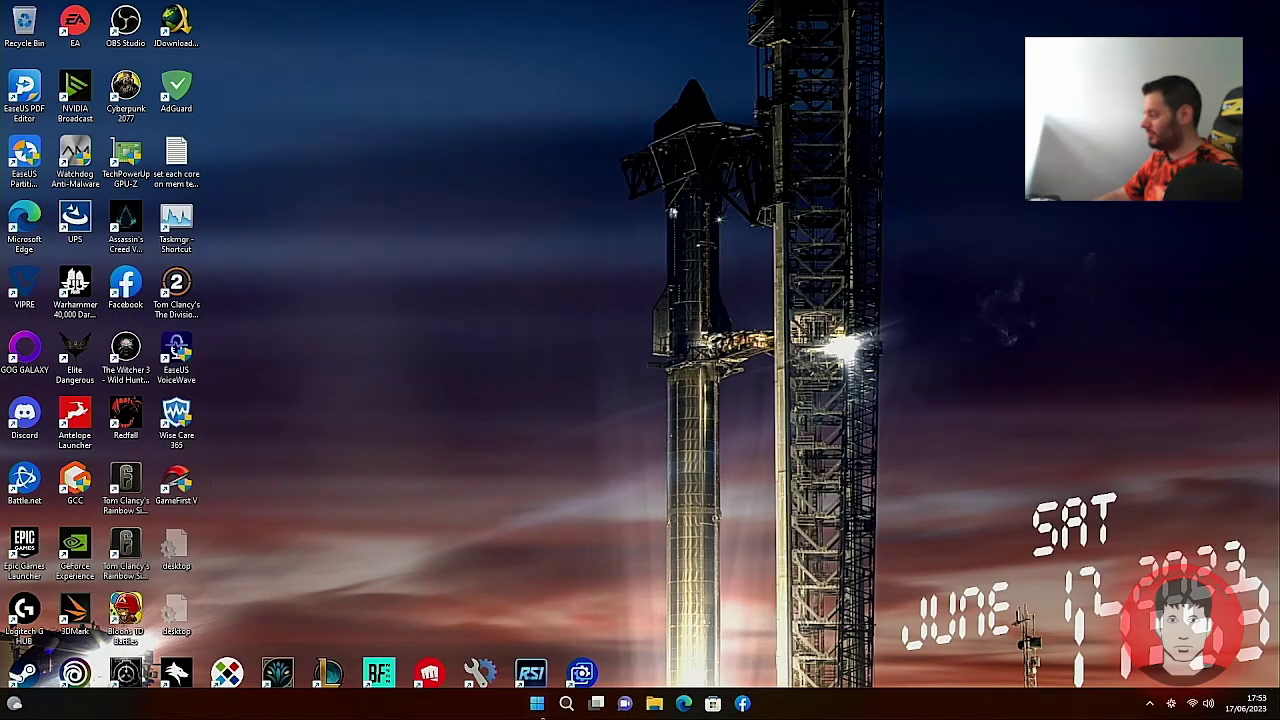
Step: Sign out of the current user and sign in as Admin with its password
right_click(536, 703)
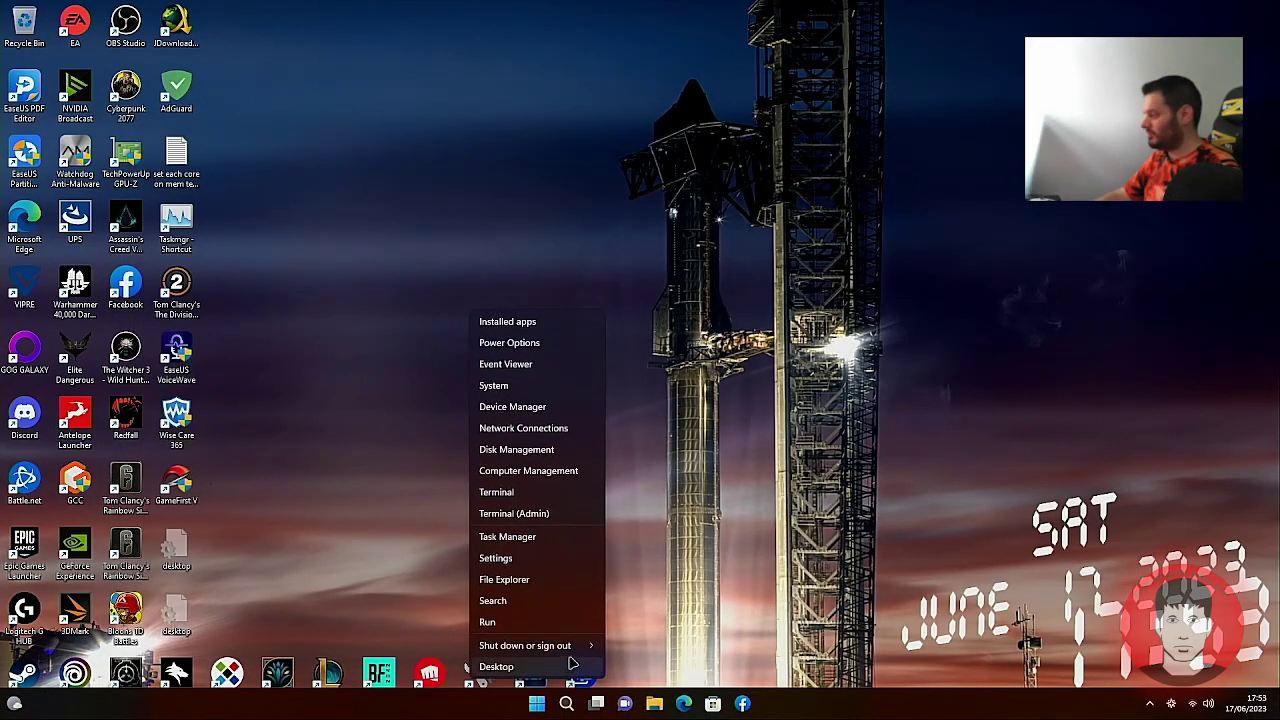
mouse_move(525, 645)
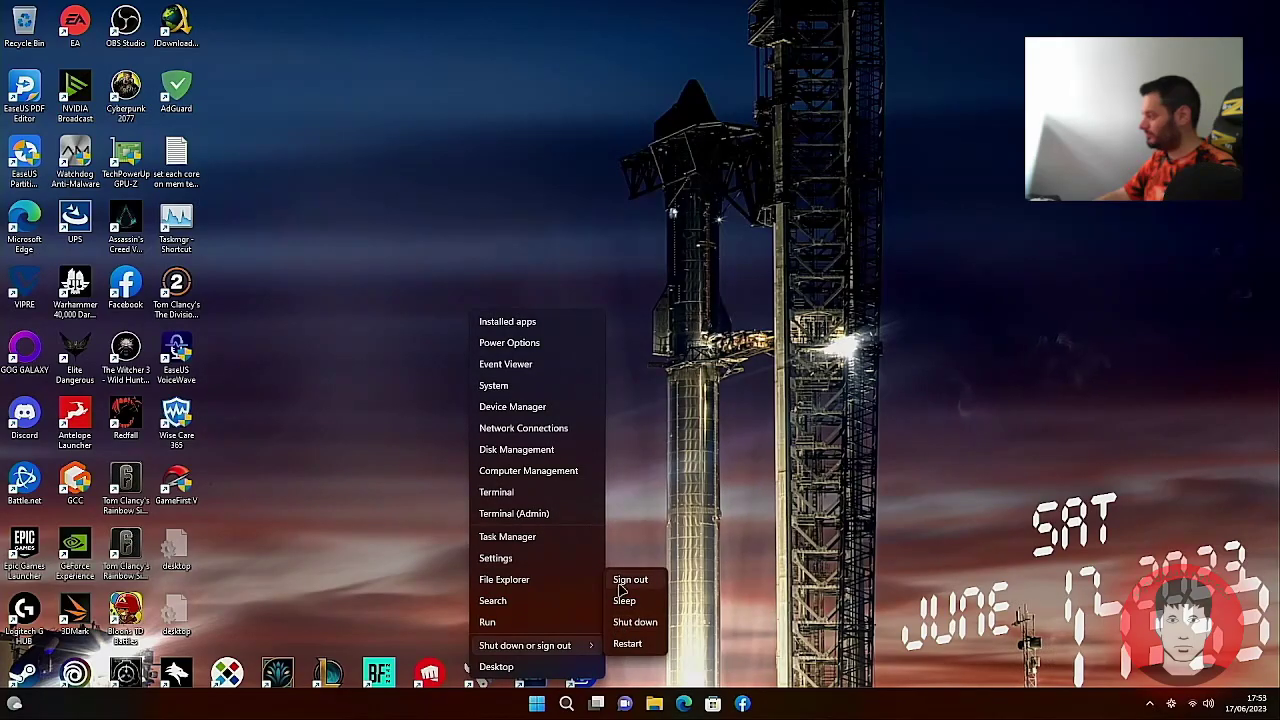
left_click(629, 580)
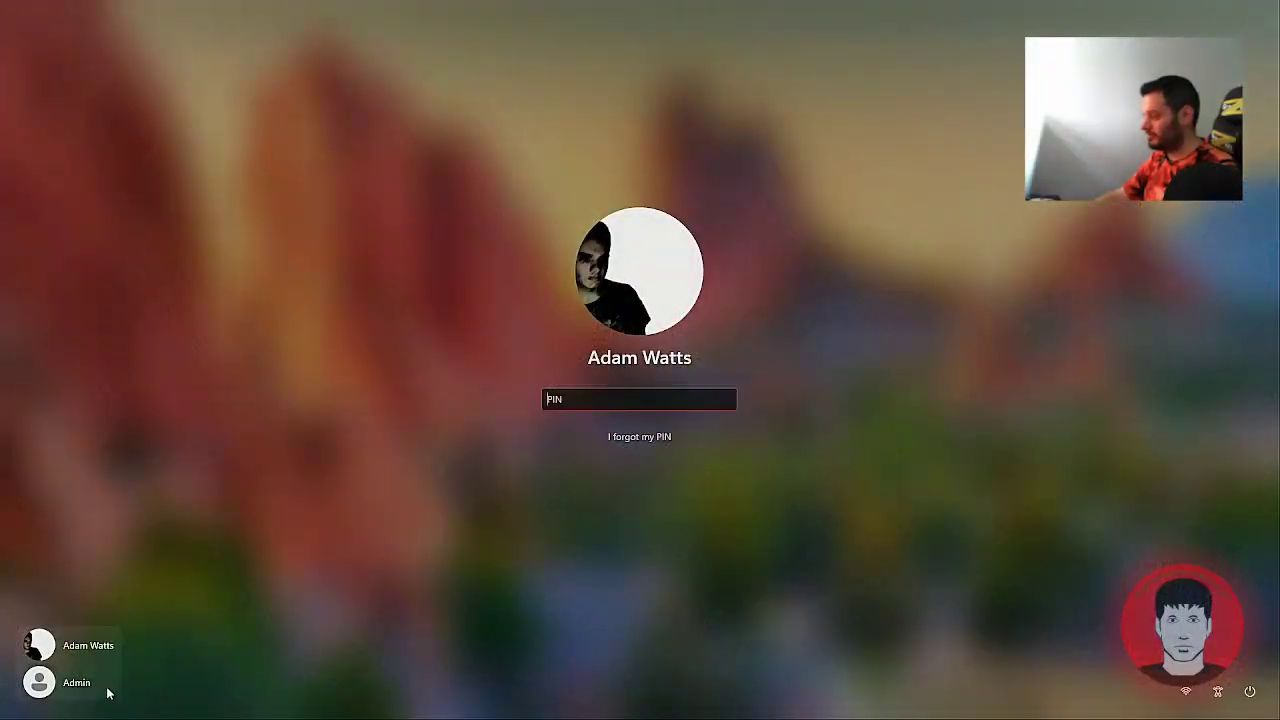
left_click(110, 684)
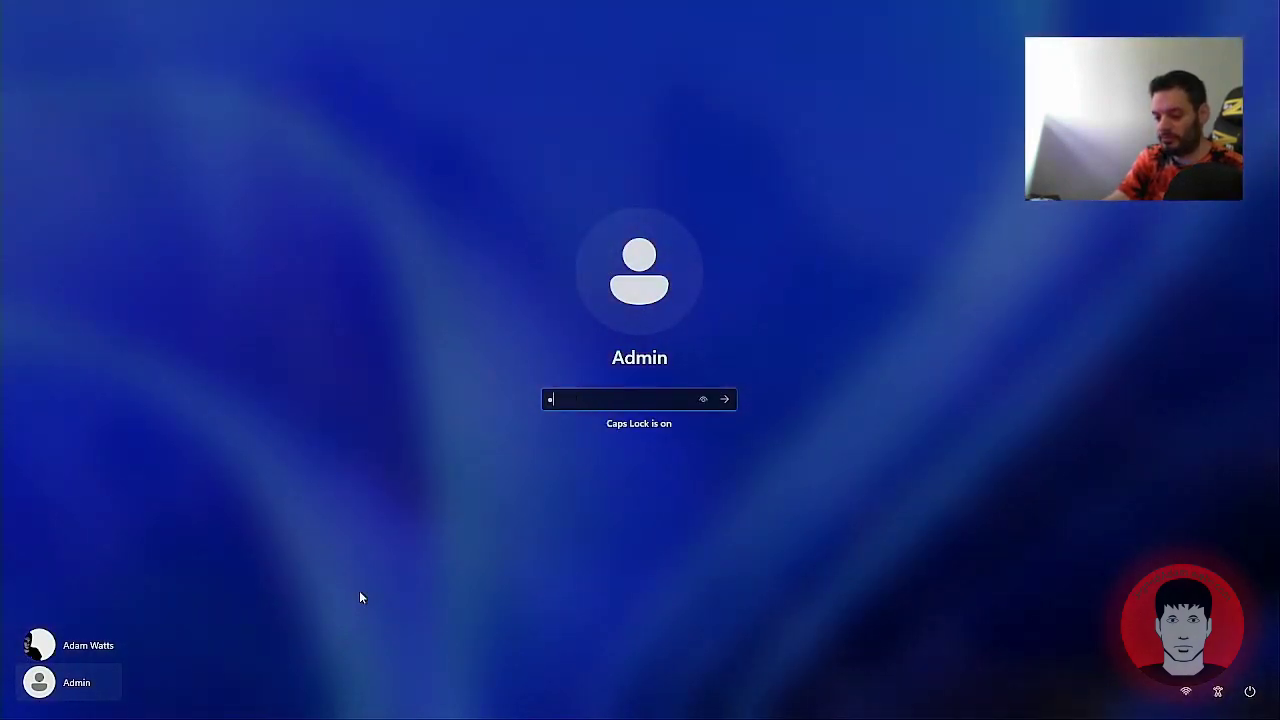
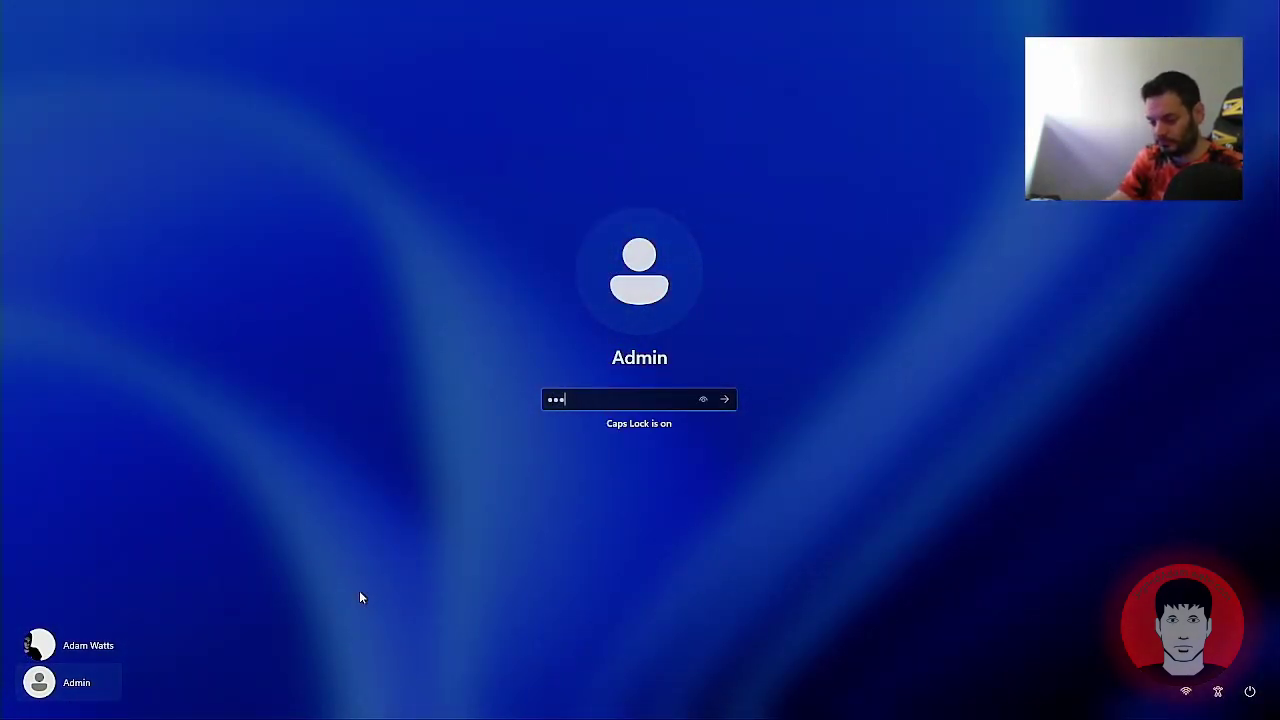
key("Return")
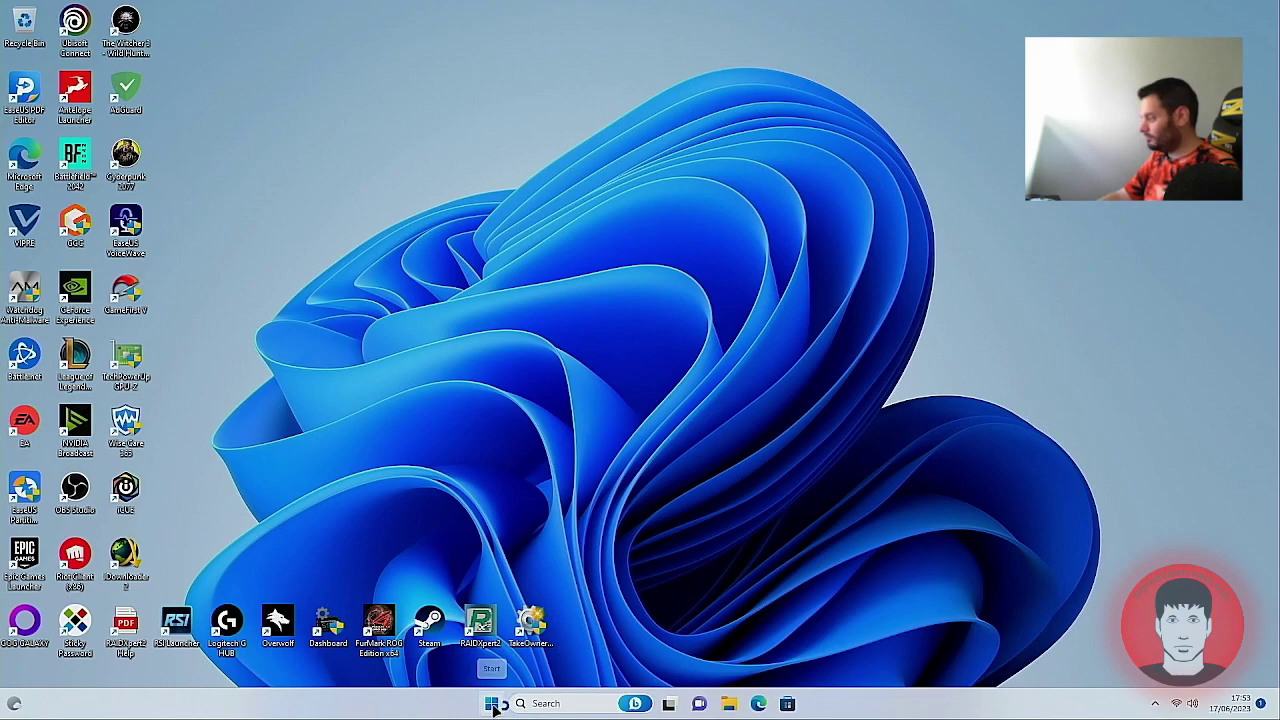
Step: Go to Accounts settings and close the Steam waiting-for-network window
left_click(492, 704)
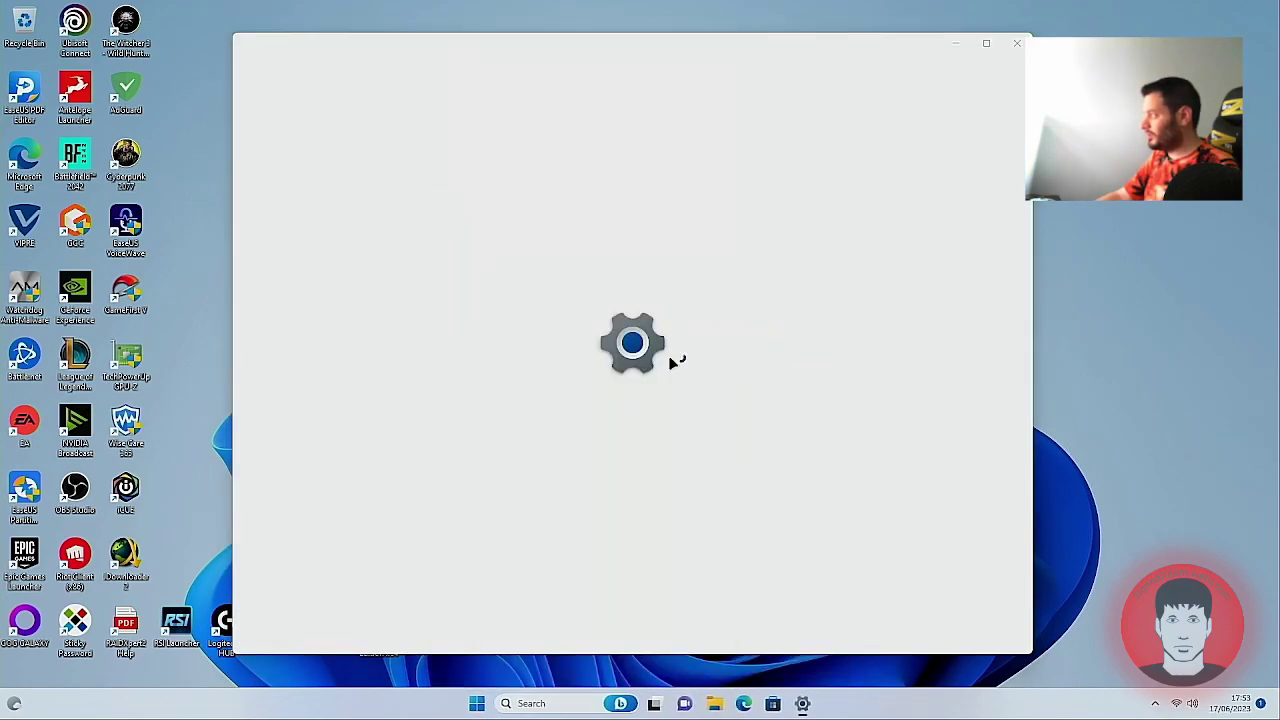
left_click(287, 310)
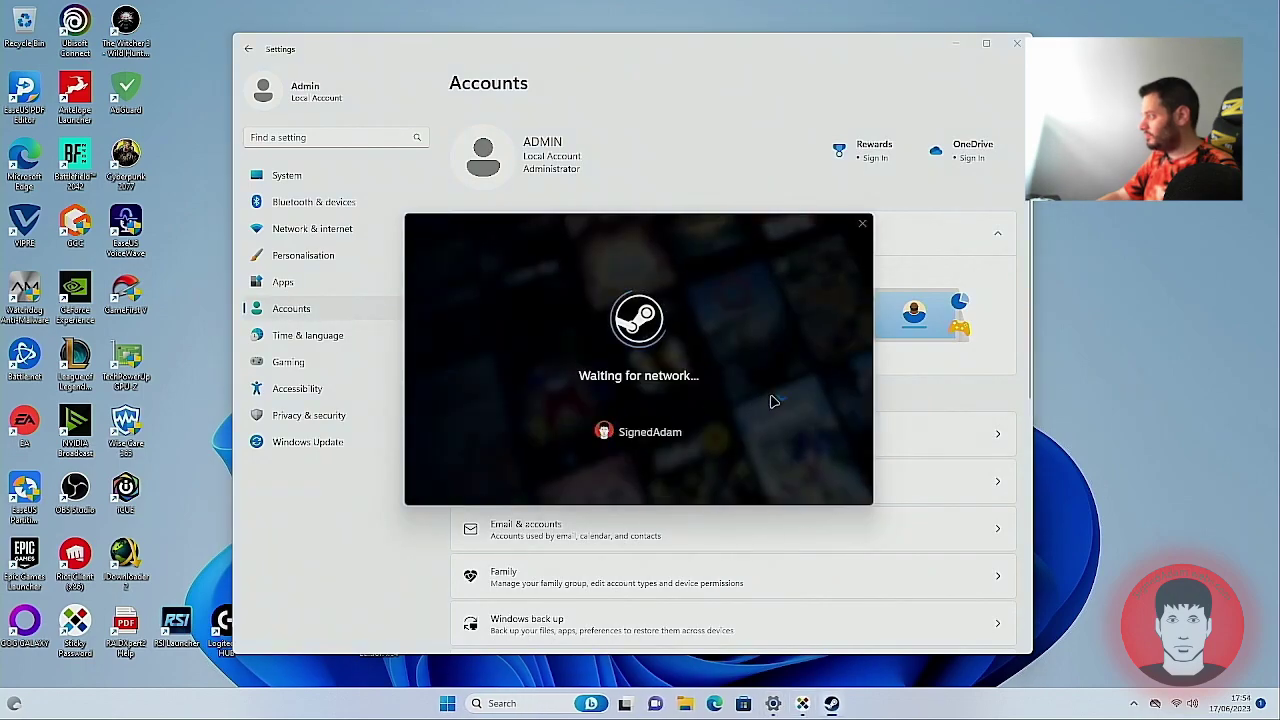
left_click(861, 225)
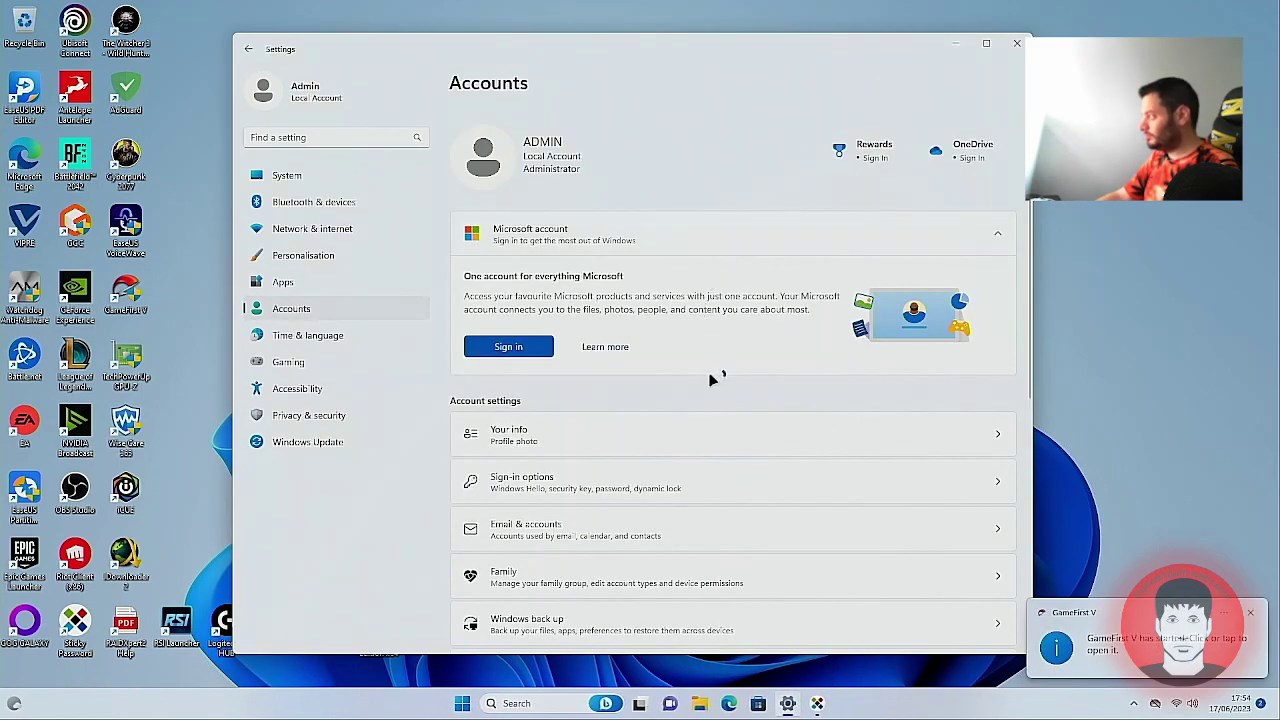
scroll(712, 378, "down", 3)
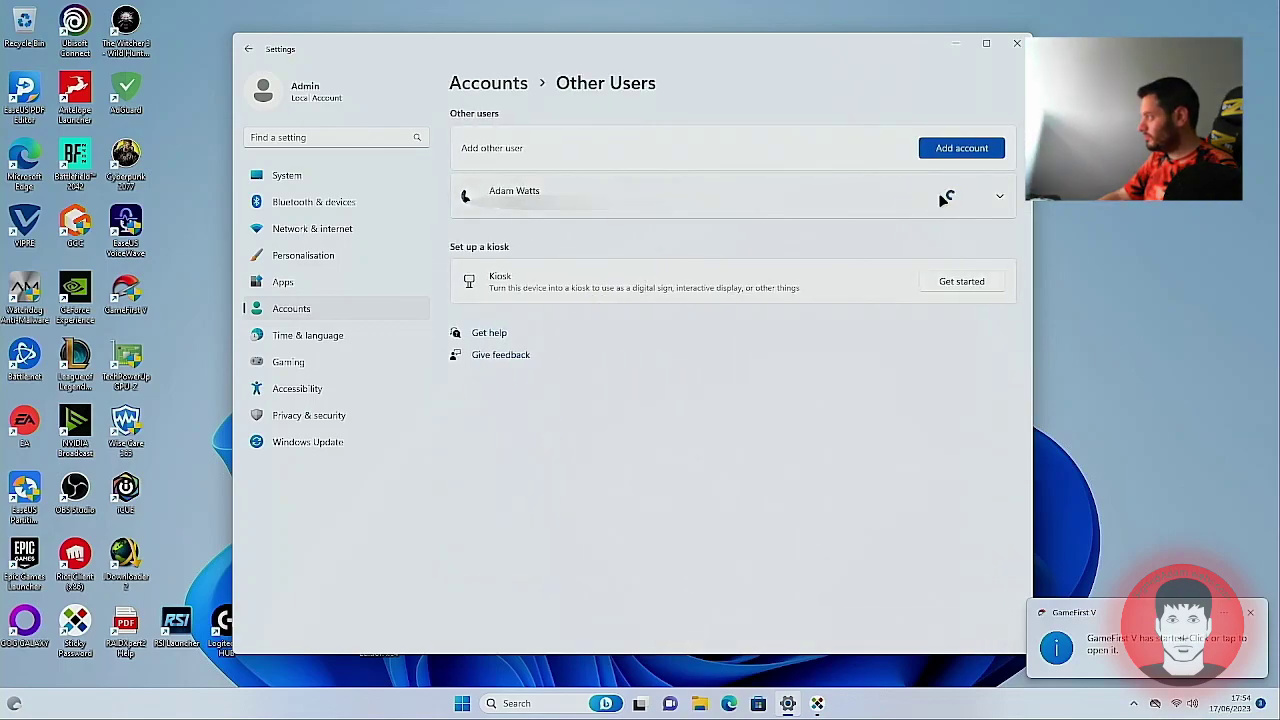
Step: Make the other local user an Administrator instead of a Standard User
left_click(942, 197)
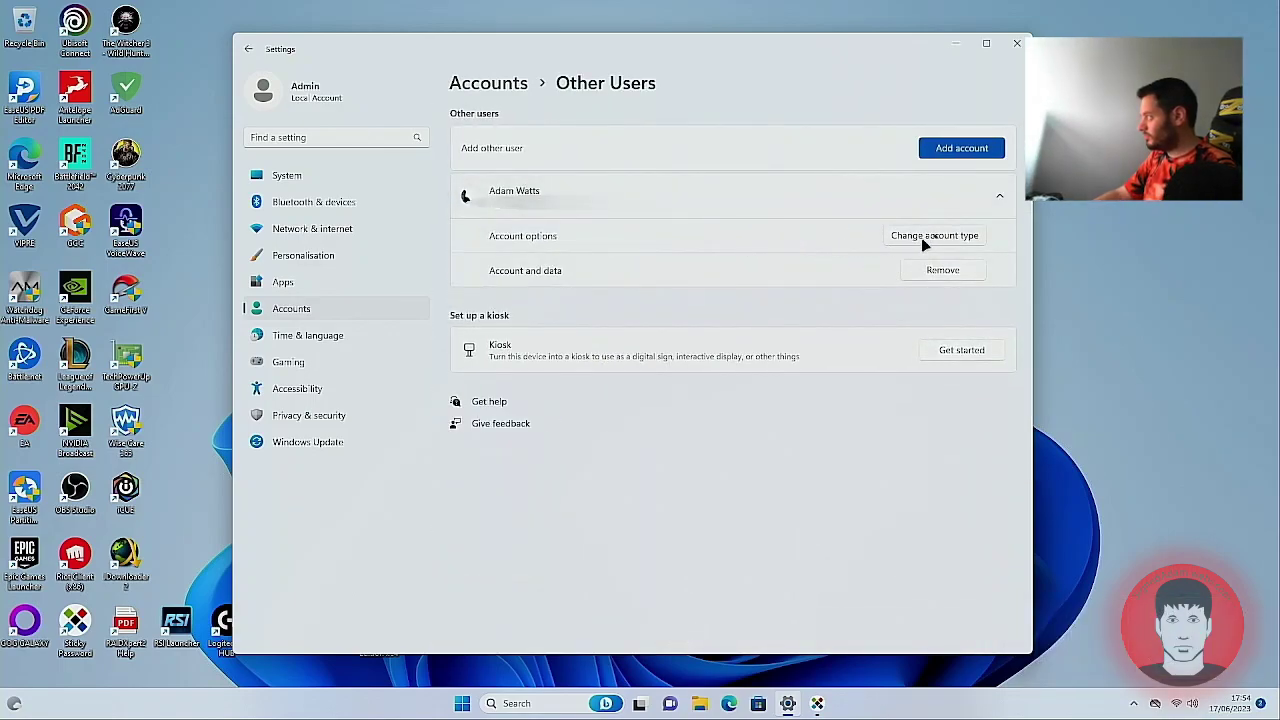
left_click(916, 236)
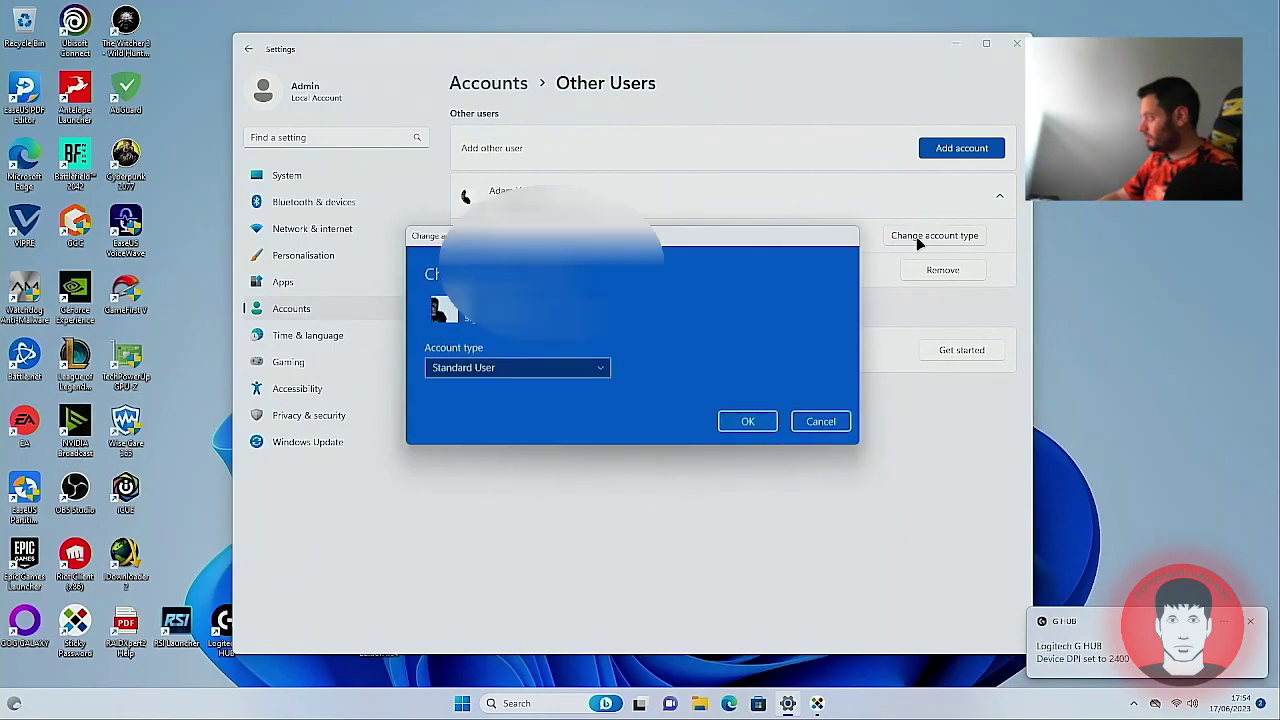
left_click(563, 366)
left_click(551, 338)
left_click(750, 418)
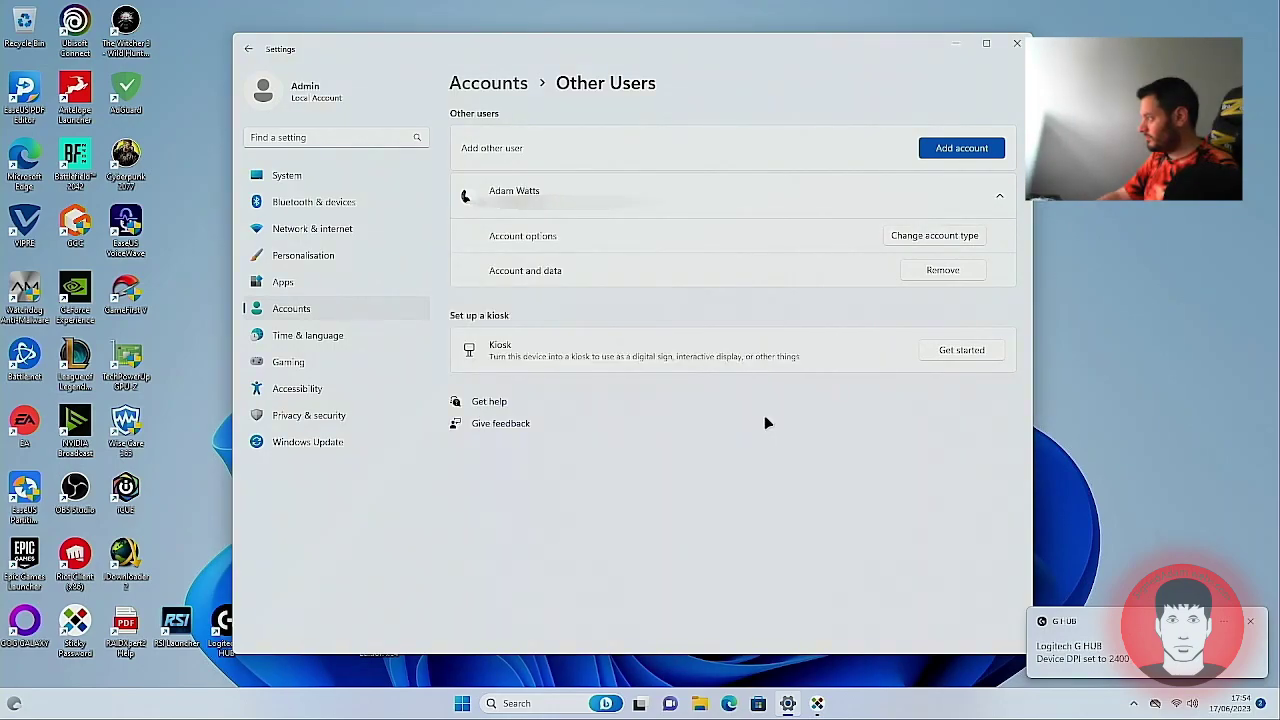
right_click(461, 705)
mouse_move(445, 645)
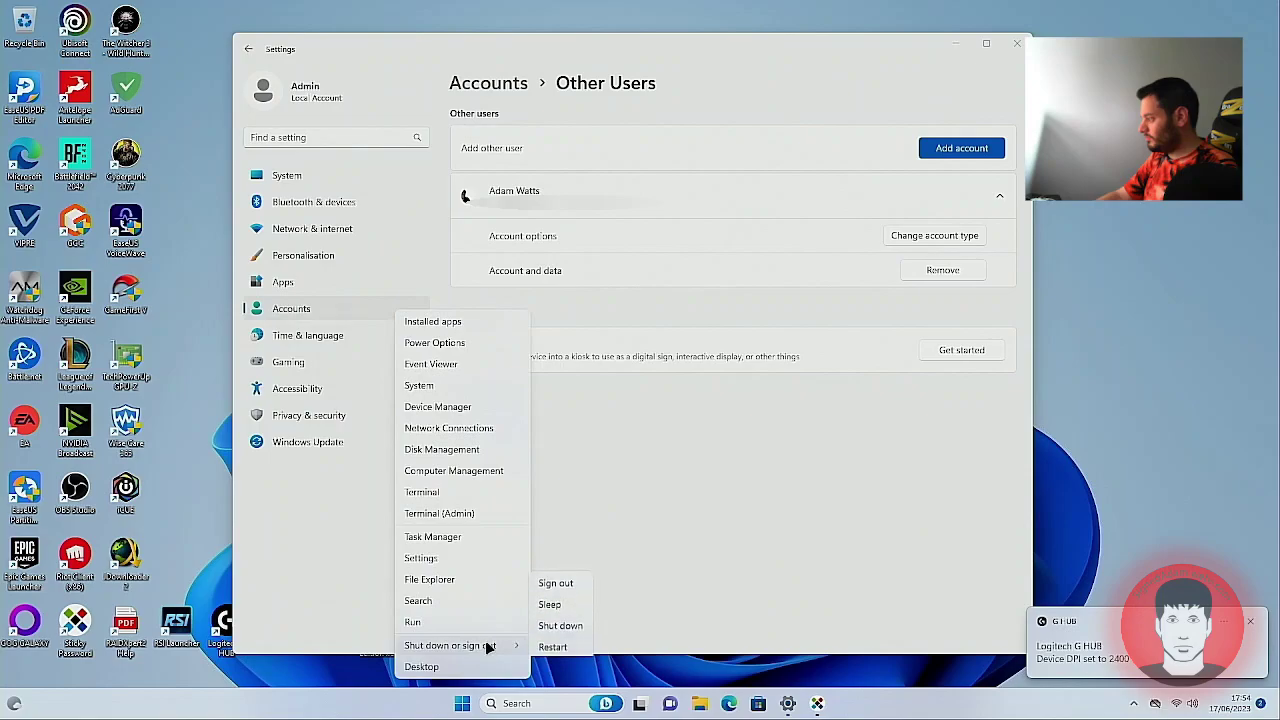
left_click(562, 580)
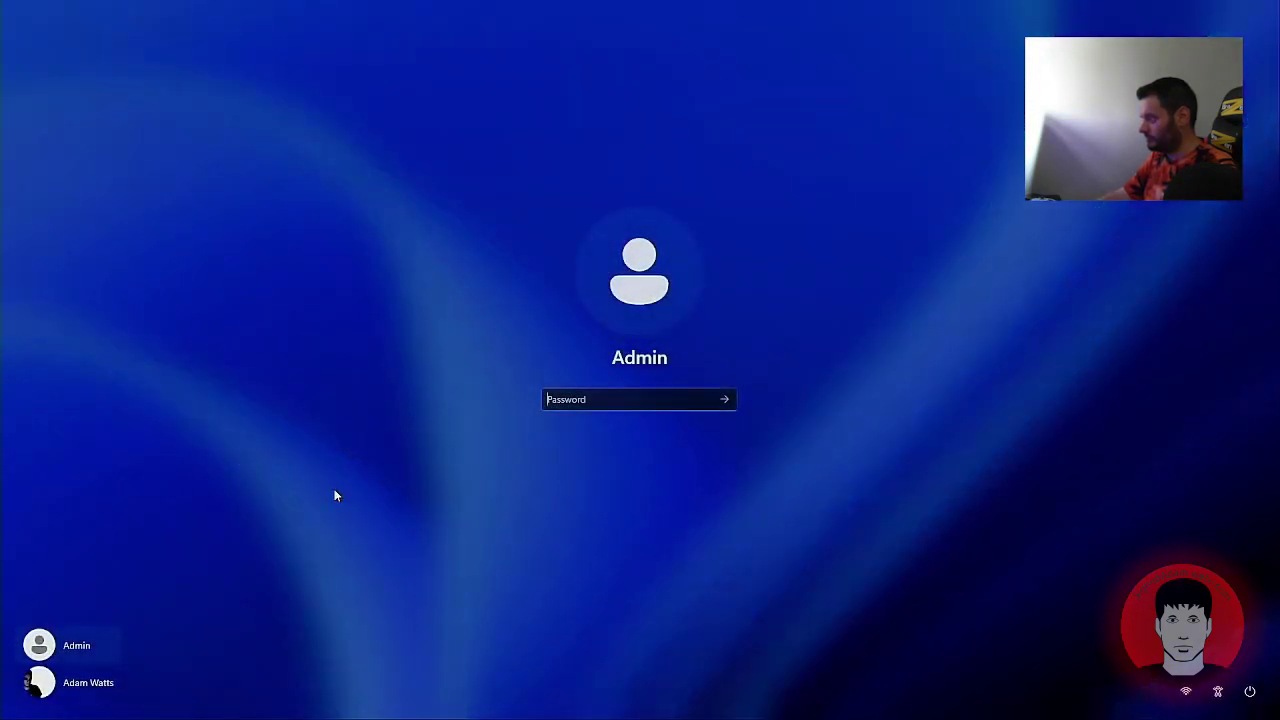
left_click(100, 682)
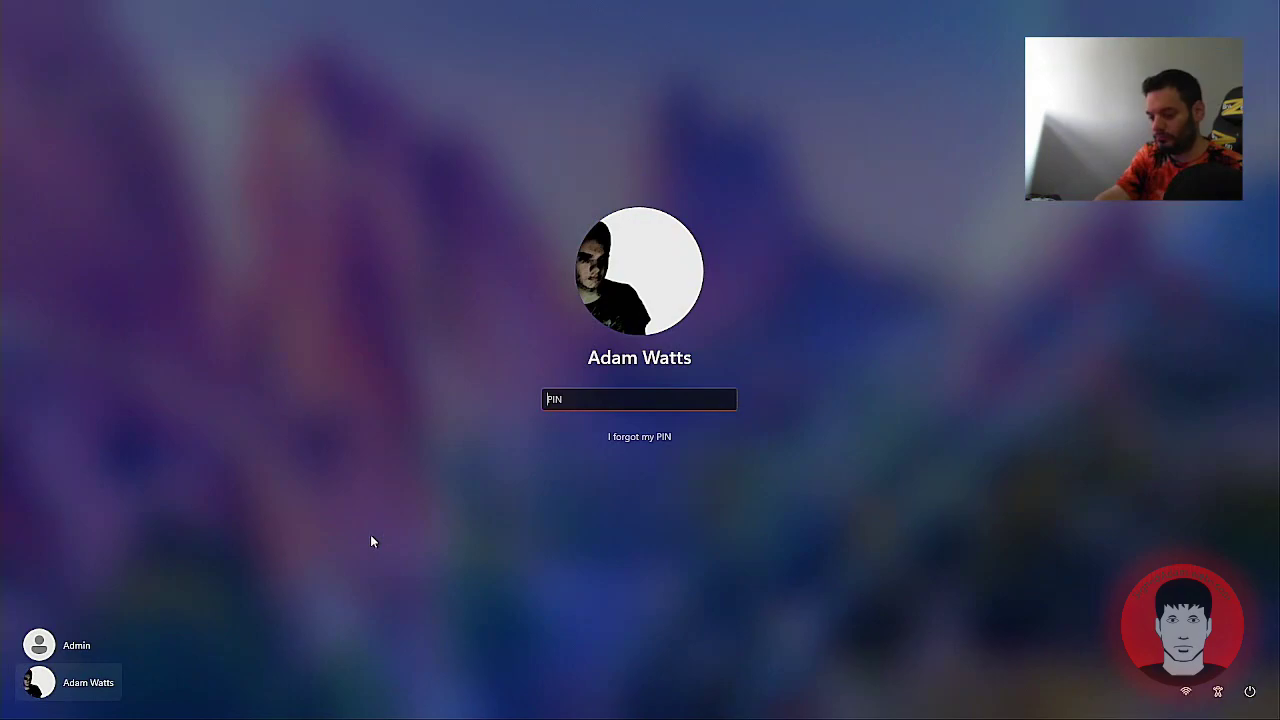
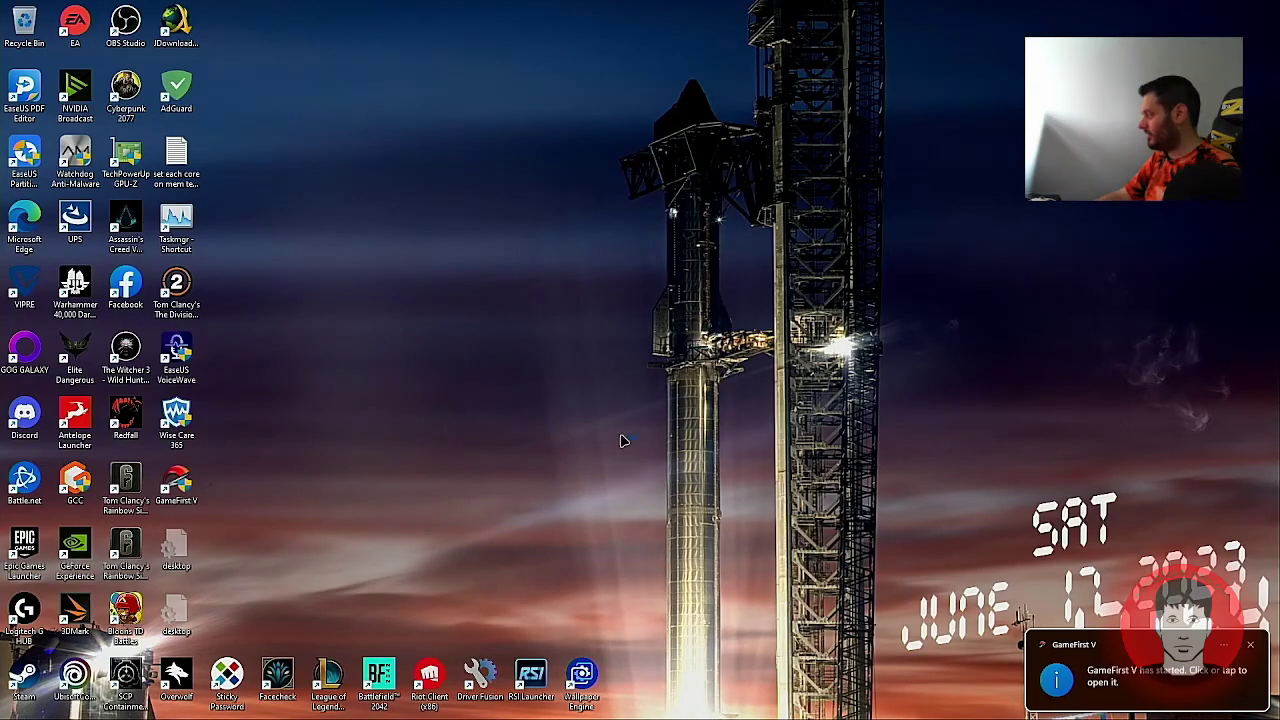
mouse_move(540, 703)
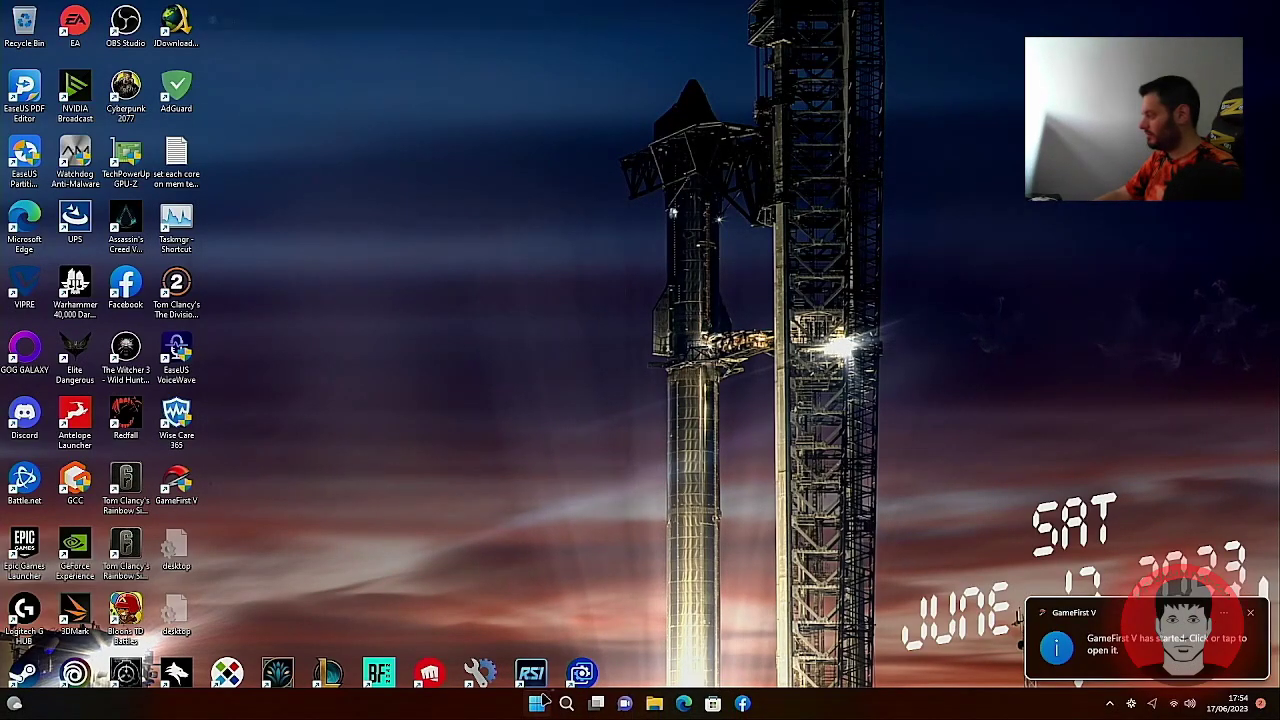
Step: Launch Armoury Crate, skip the Aura Wallpaper popup, and view the Aura Effects page
key("super")
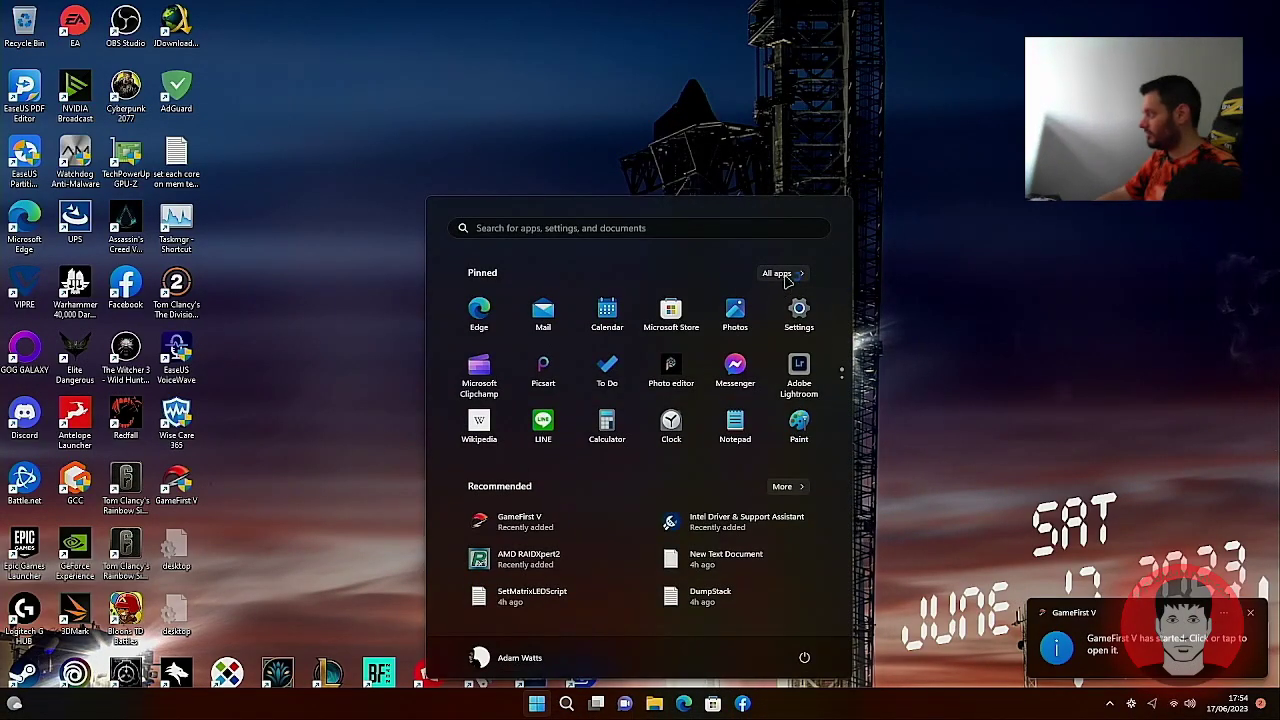
left_click(777, 274)
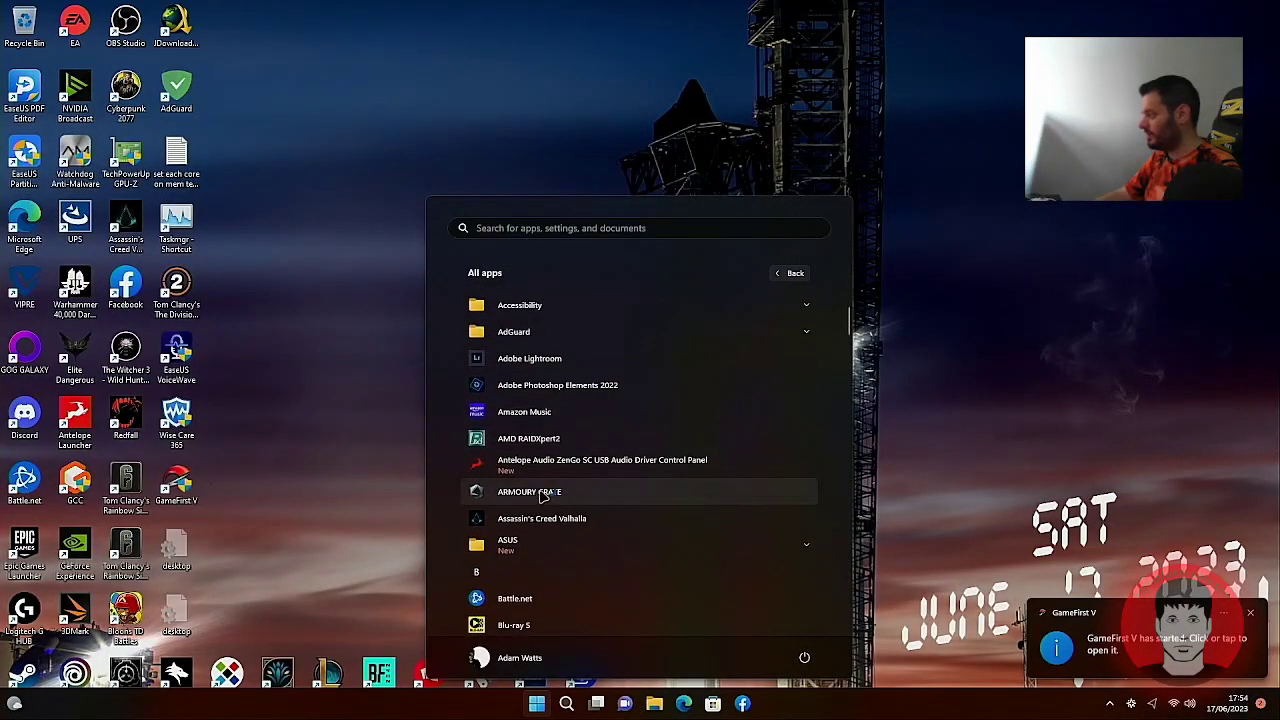
left_click(541, 494)
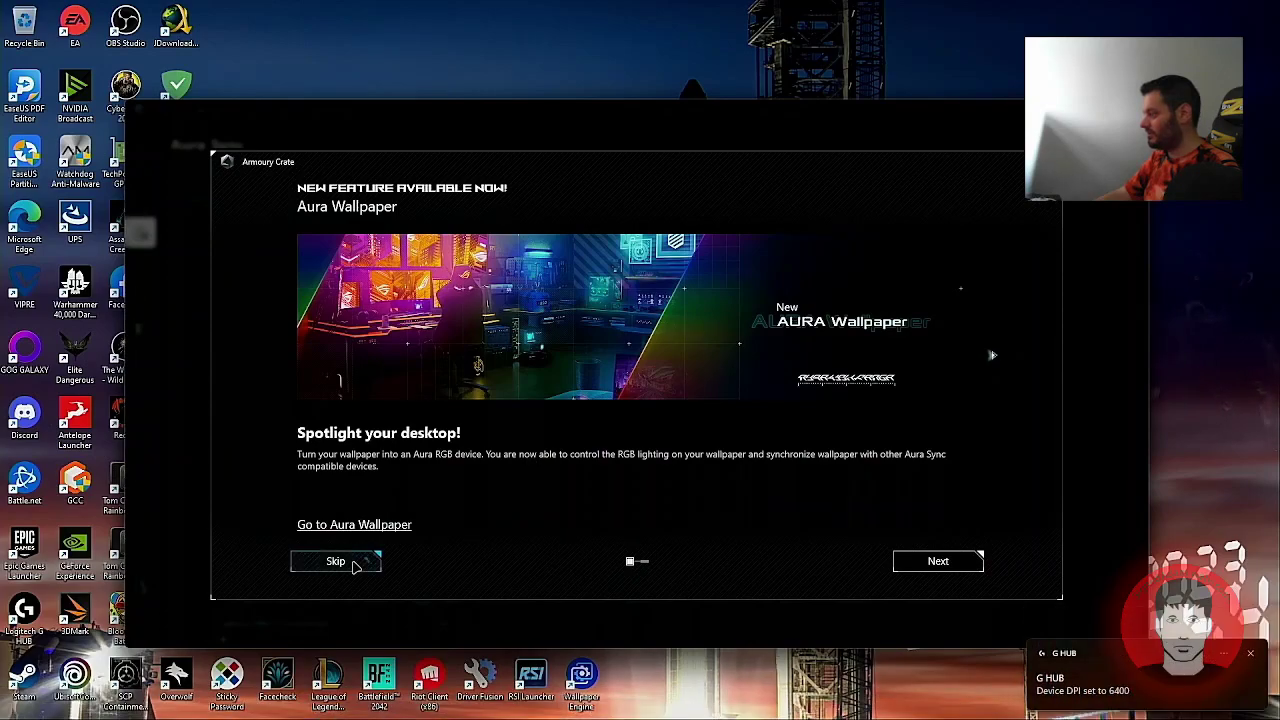
left_click(352, 562)
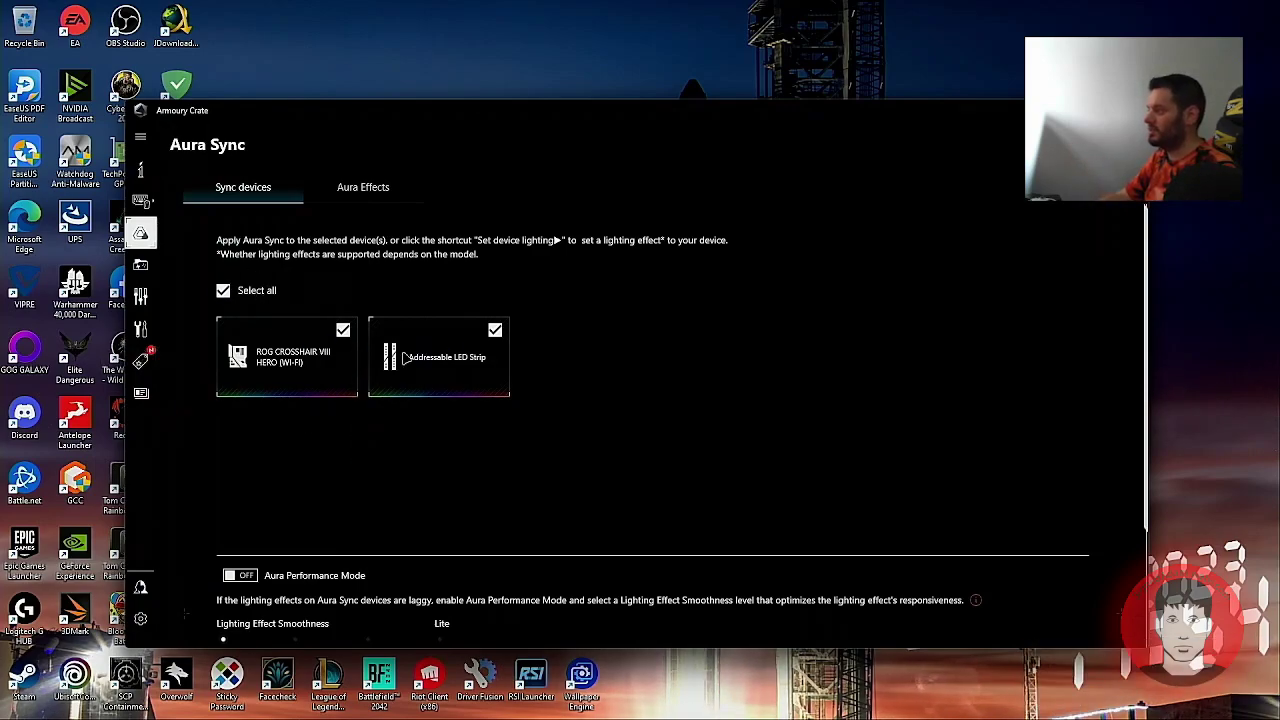
left_click(365, 193)
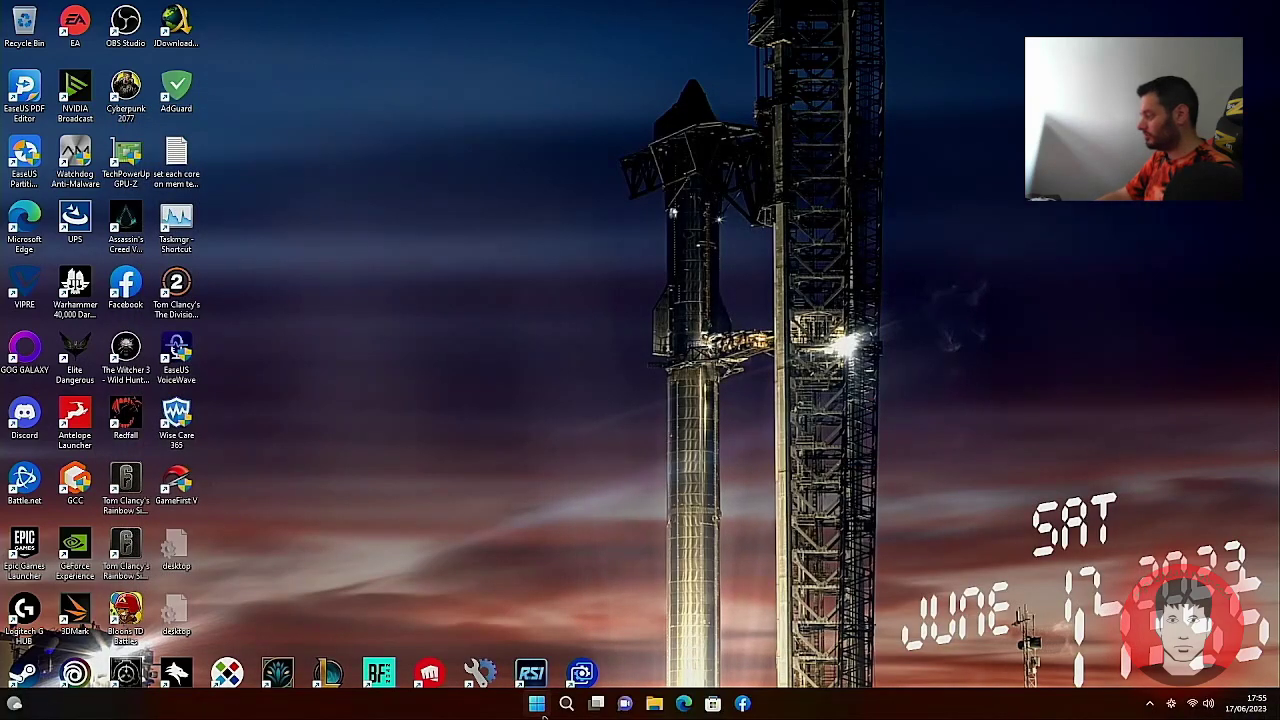
Step: Sign out of the user account and sign back in as Admin with its password
right_click(538, 710)
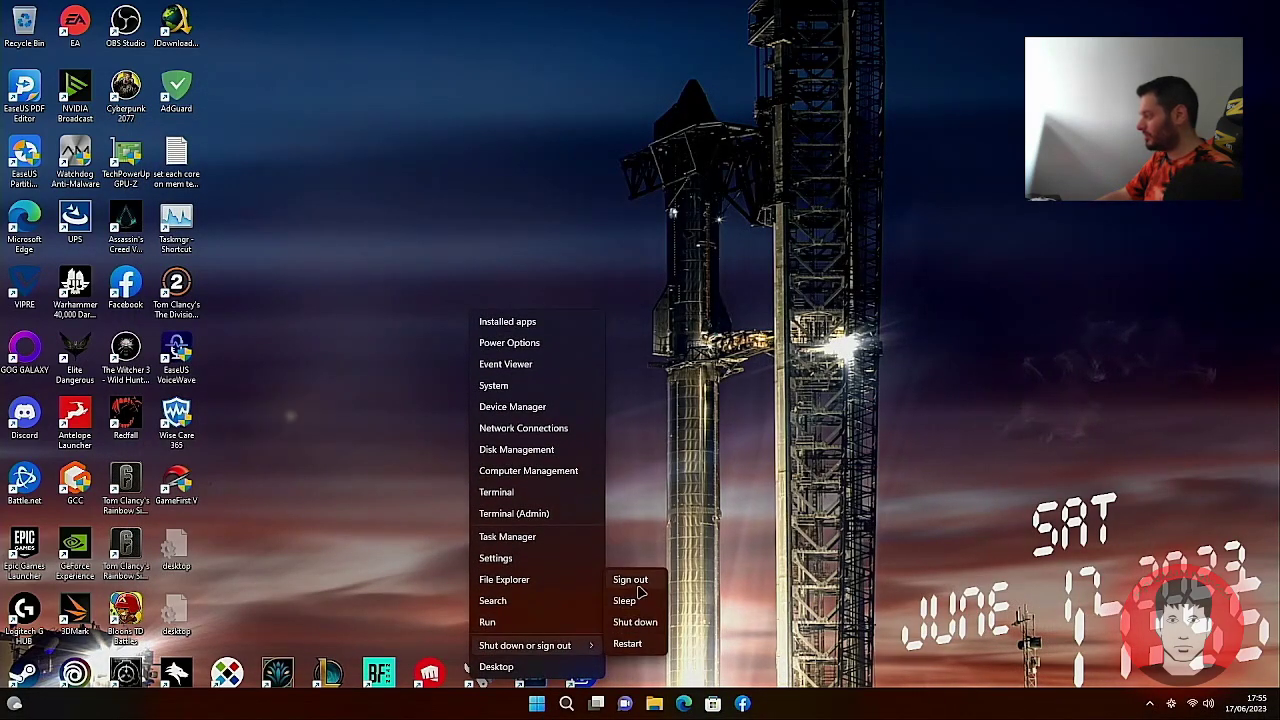
left_click(640, 591)
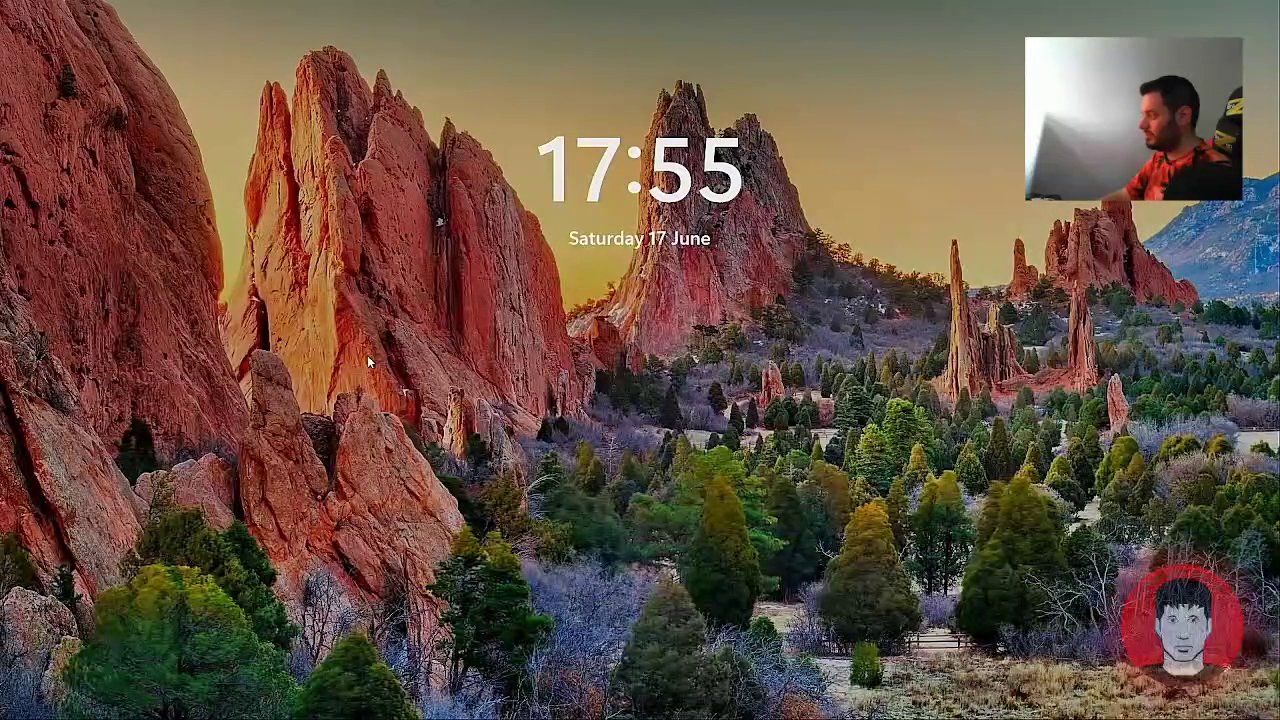
left_click(367, 355)
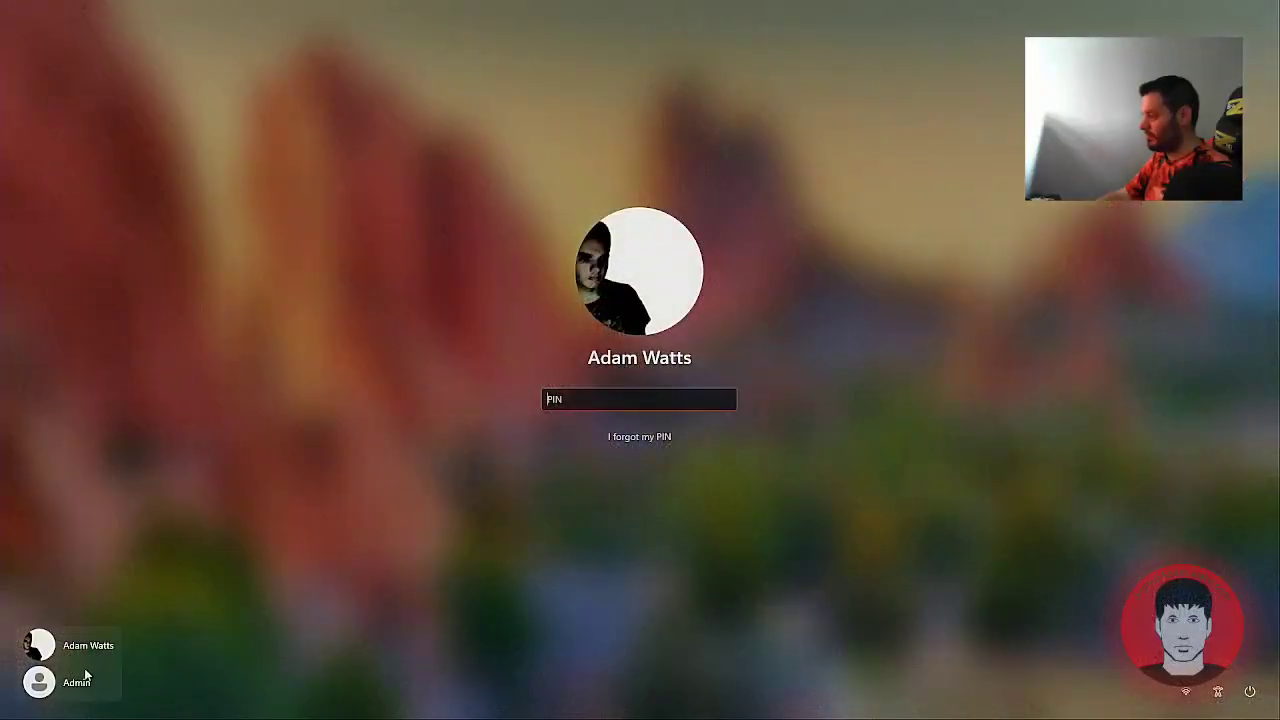
left_click(80, 681)
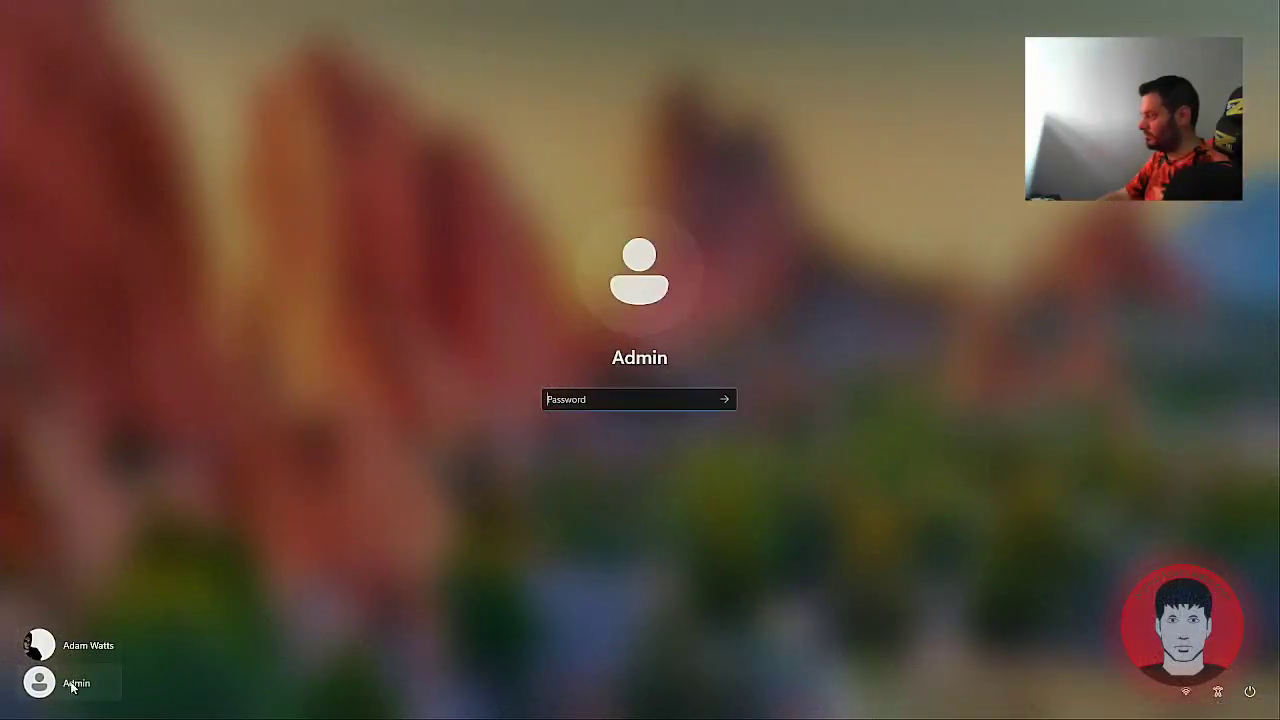
key("Caps_Lock")
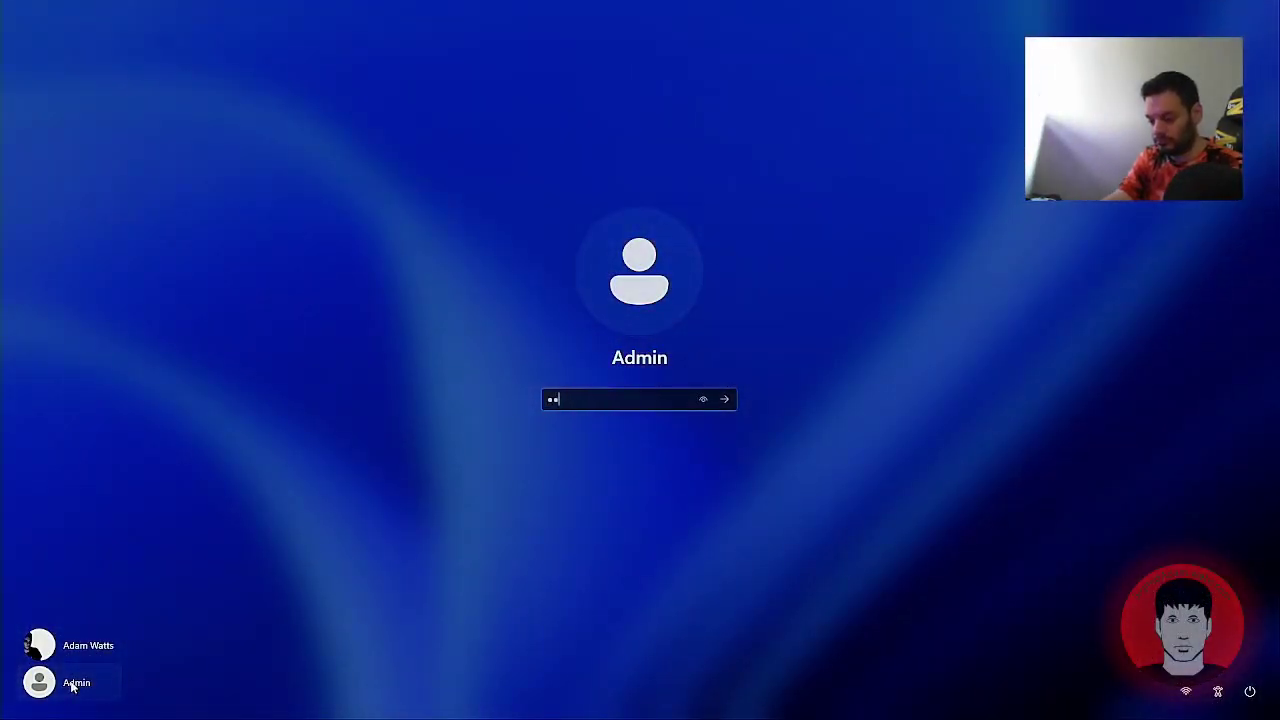
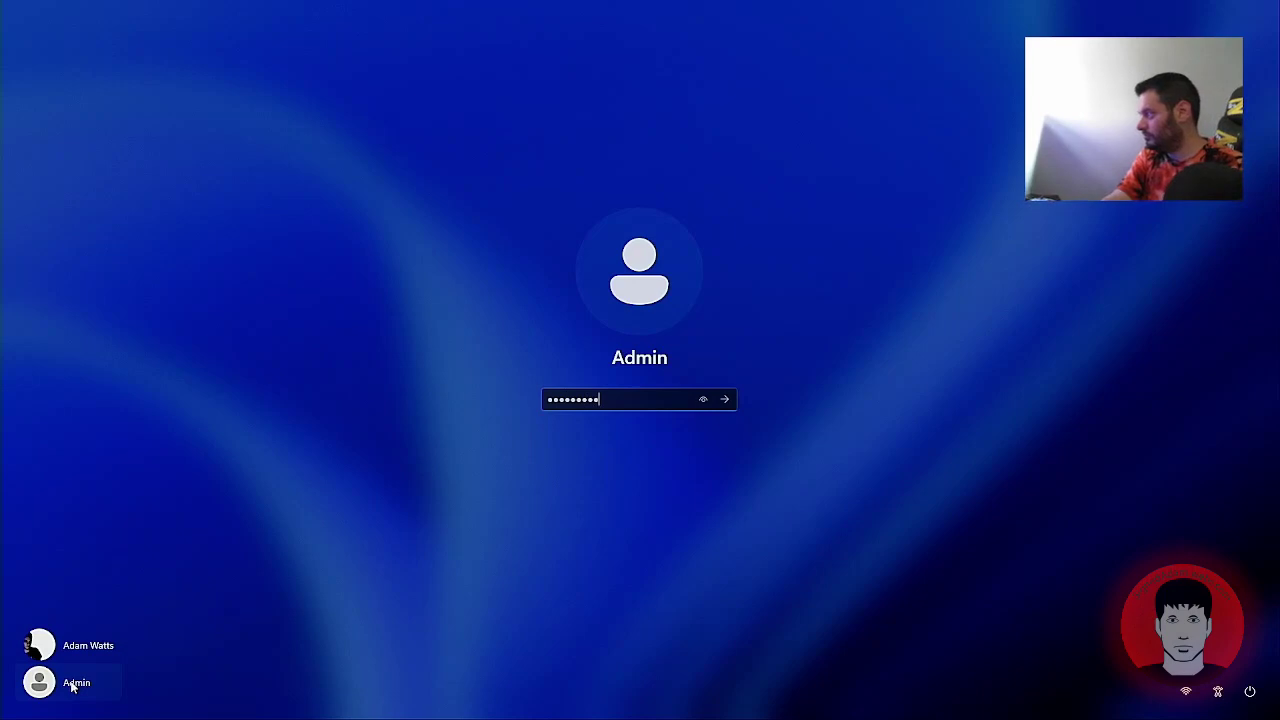
key("Return")
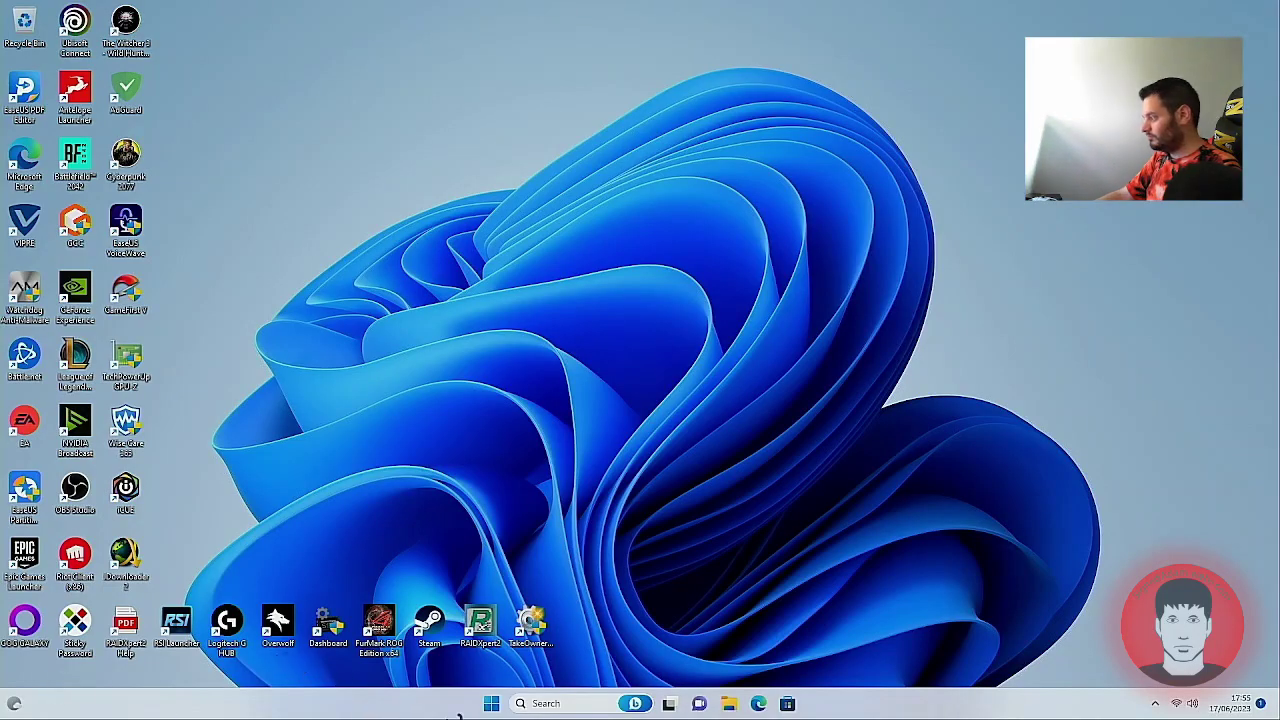
Step: Under Settings > Accounts > Other users, set the other account's type to Standard User
left_click(491, 703)
left_click(796, 318)
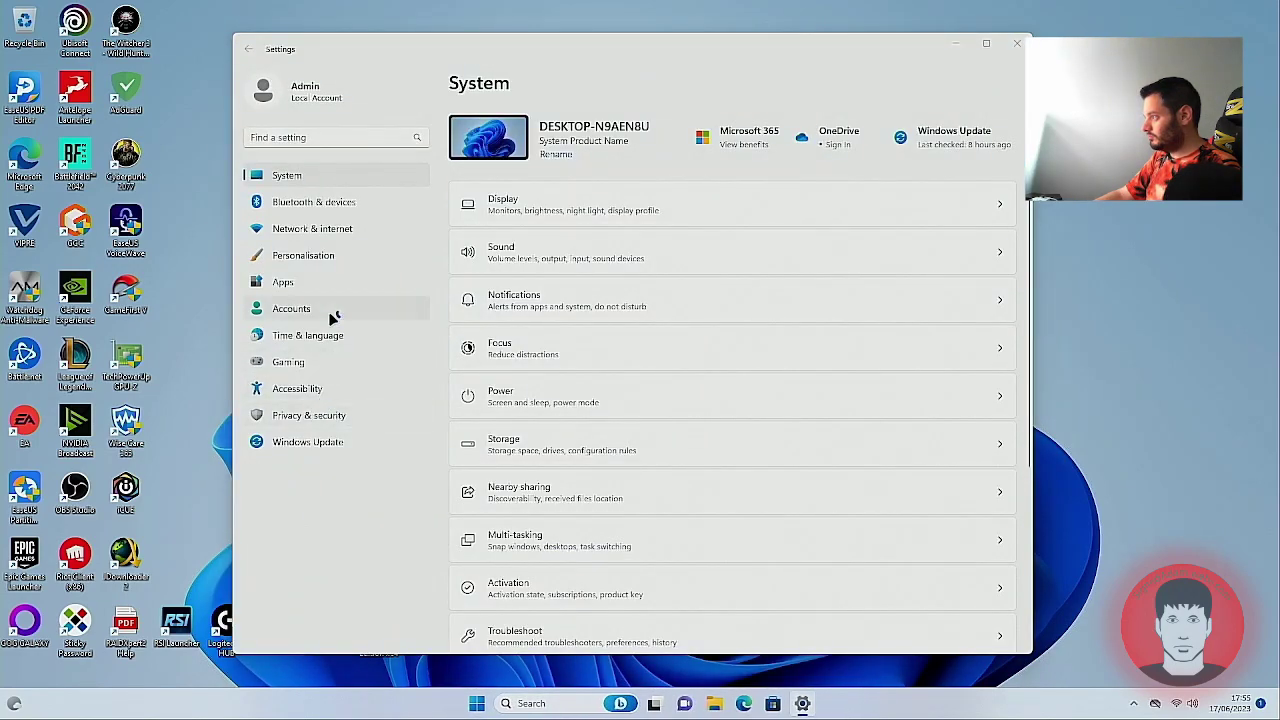
left_click(333, 317)
scroll(677, 397, "down", 3)
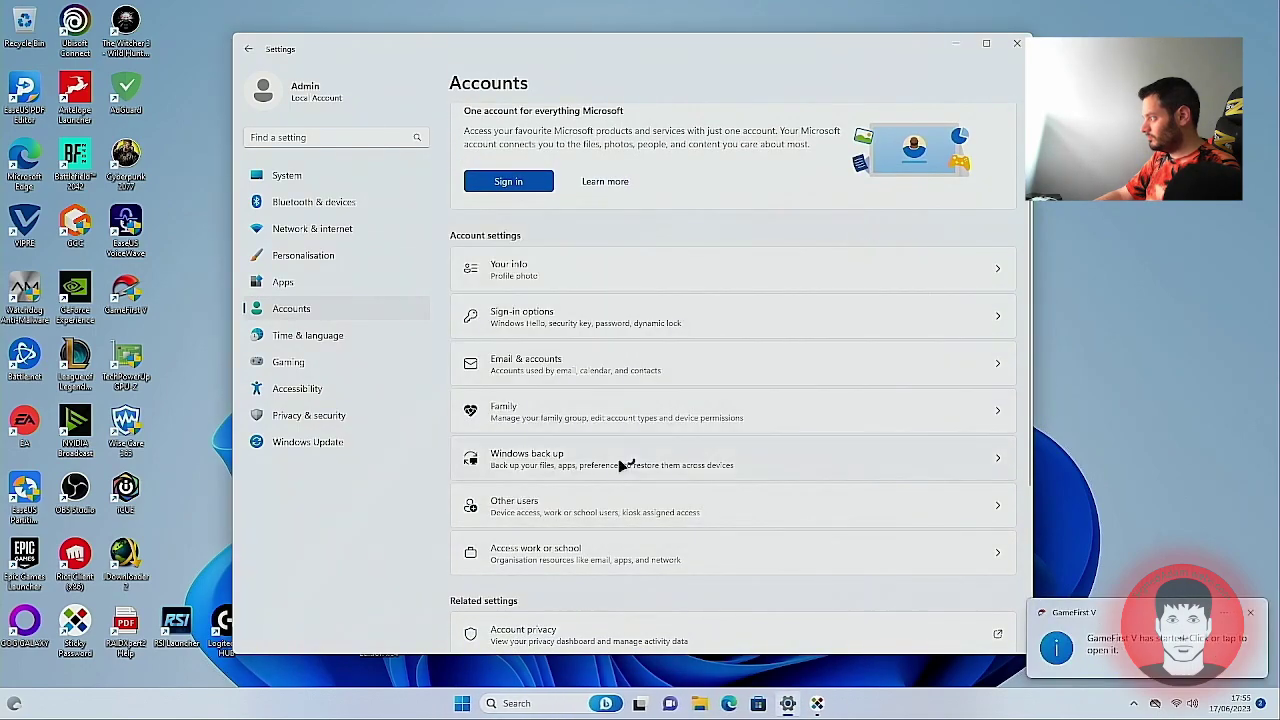
scroll(580, 445, "down", 2)
left_click(550, 428)
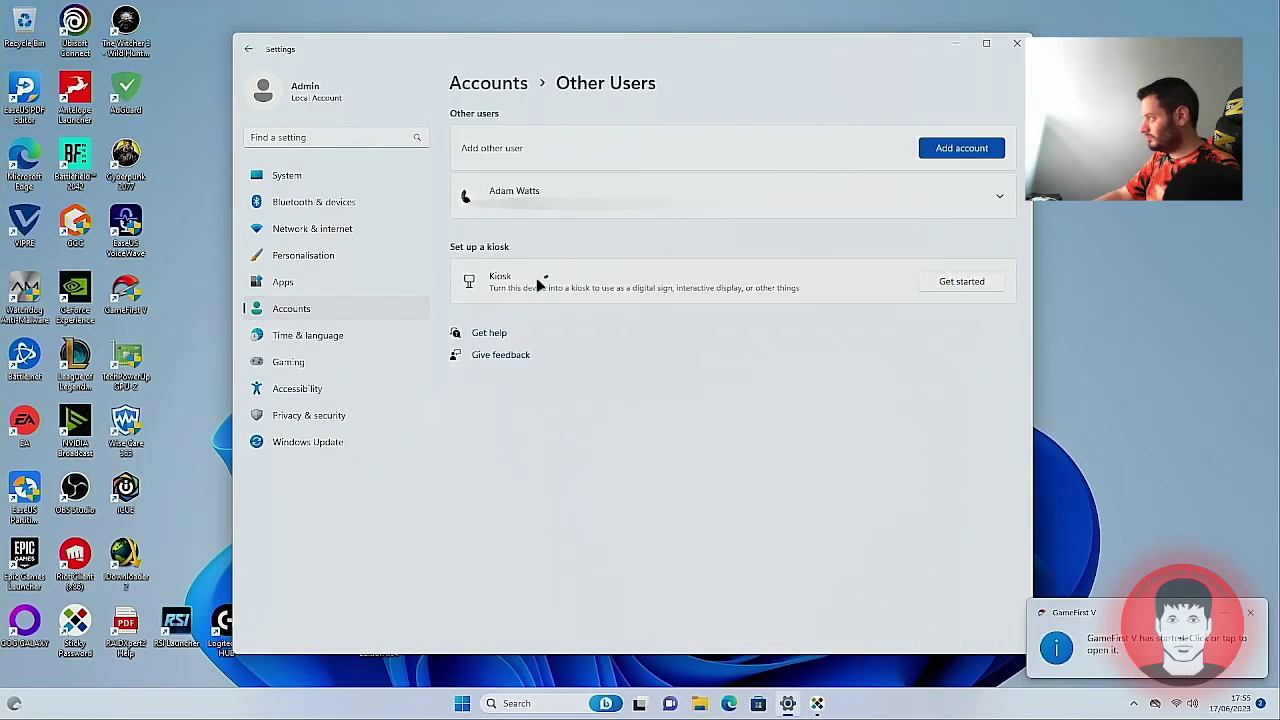
left_click(770, 200)
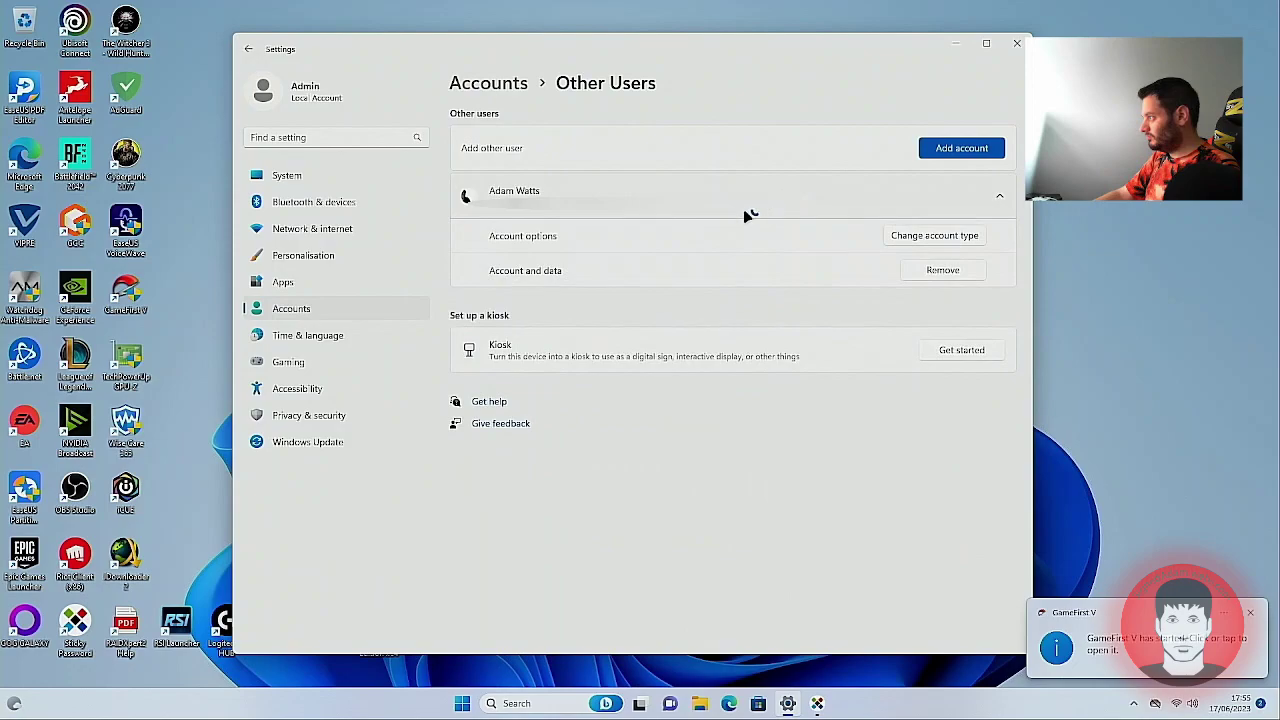
left_click(906, 237)
left_click(509, 363)
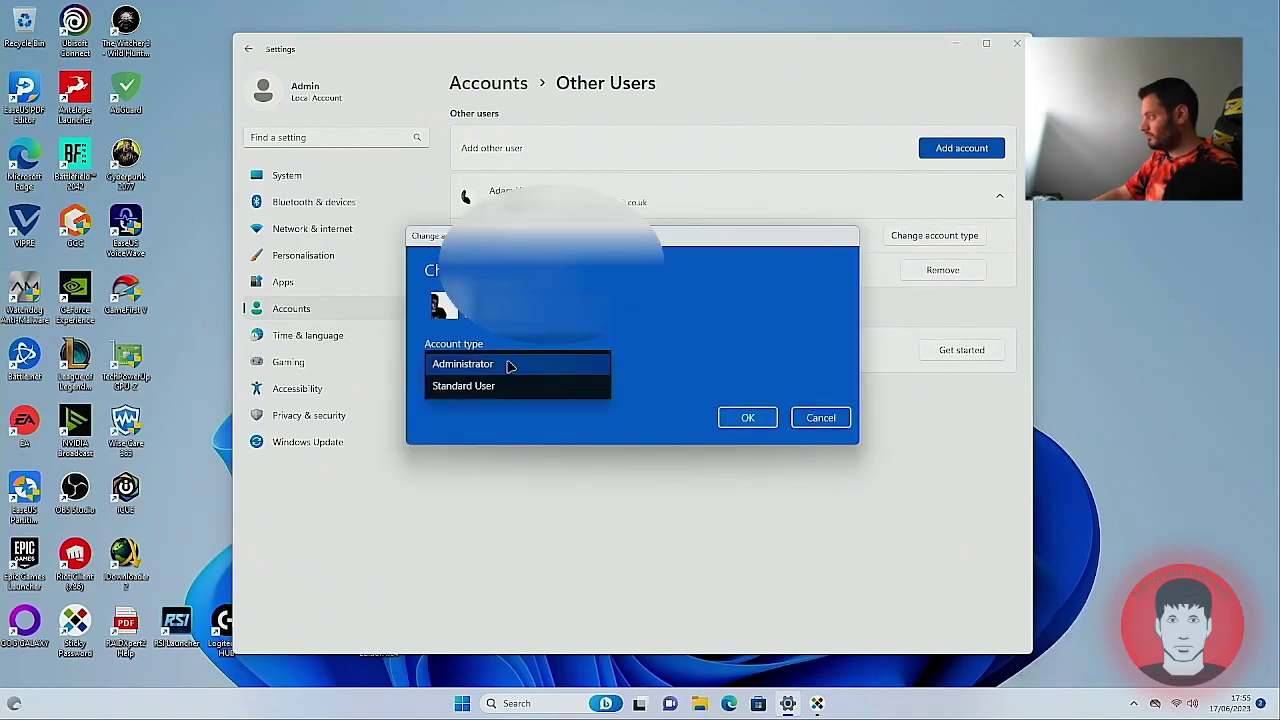
left_click(509, 385)
left_click(745, 418)
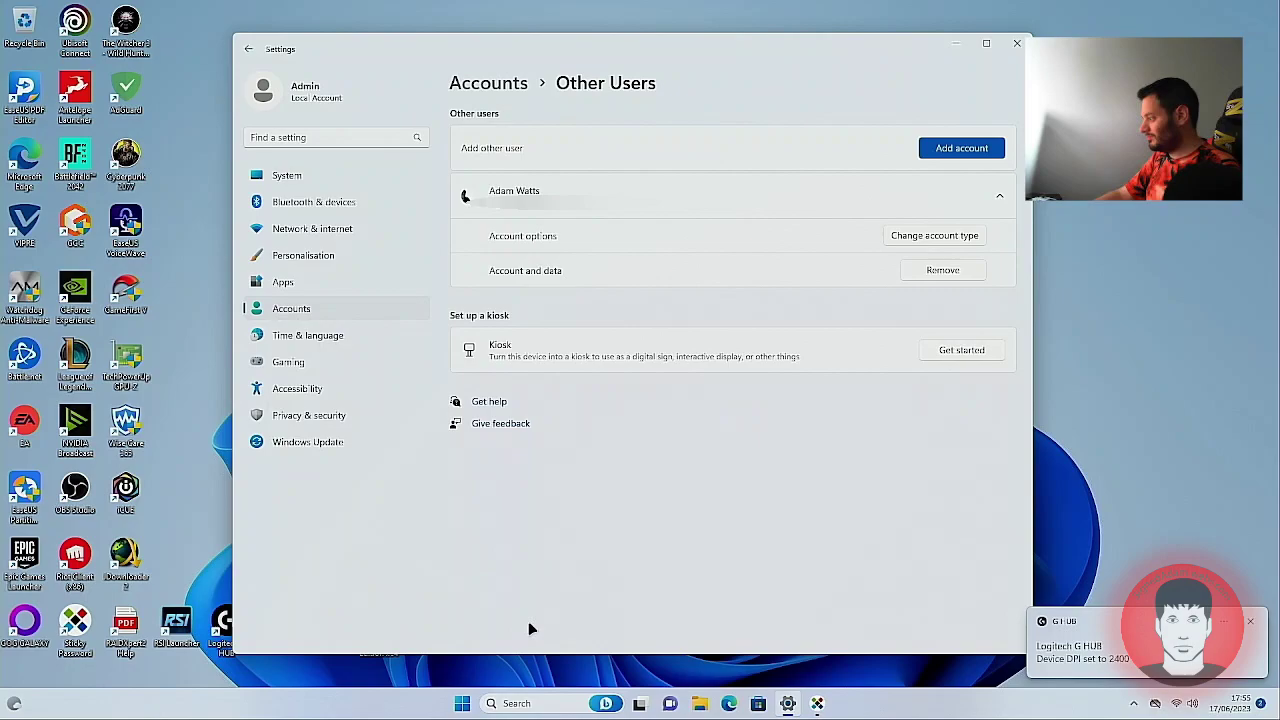
Step: Sign out of Admin and sign in to the standard user account with its PIN
right_click(462, 703)
mouse_move(450, 645)
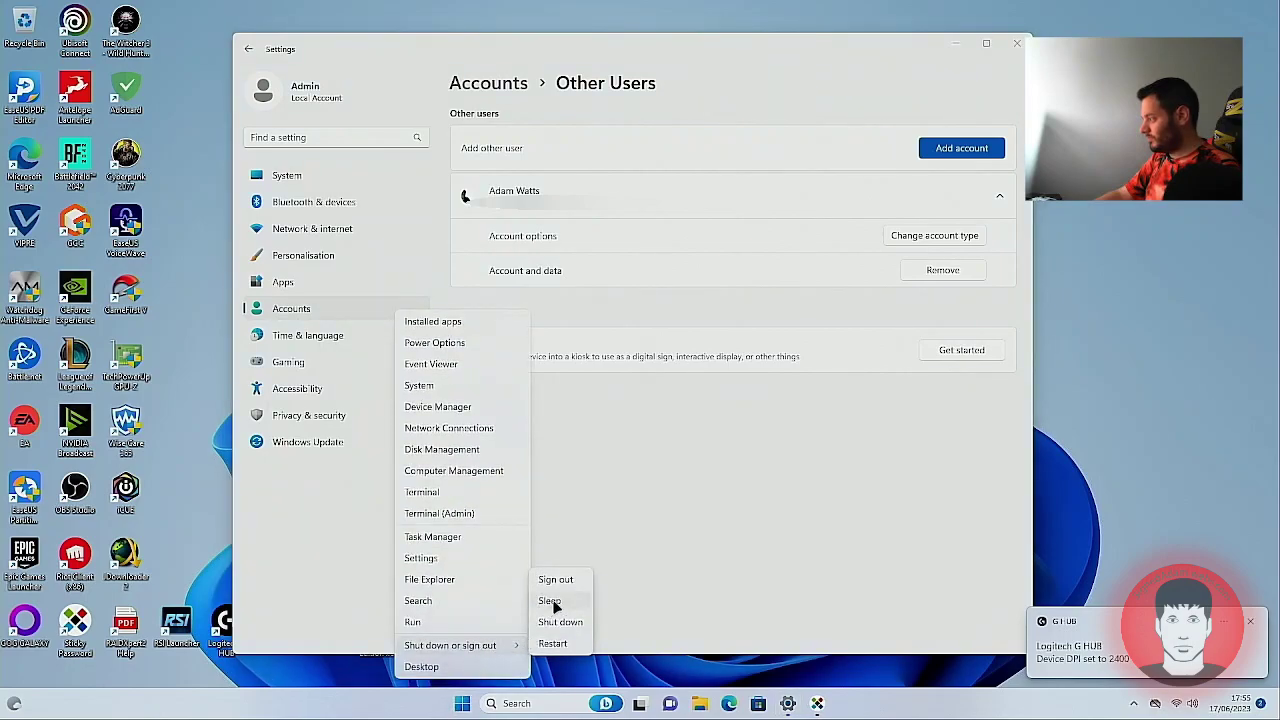
left_click(553, 579)
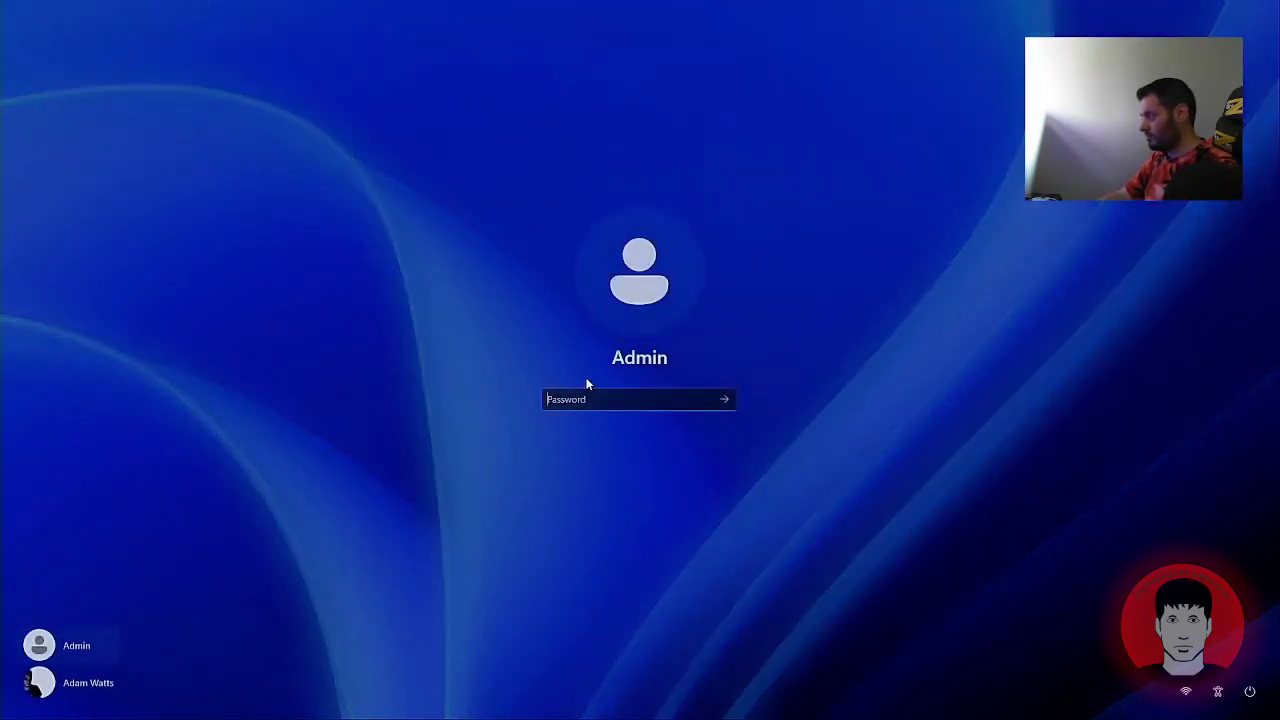
left_click(88, 682)
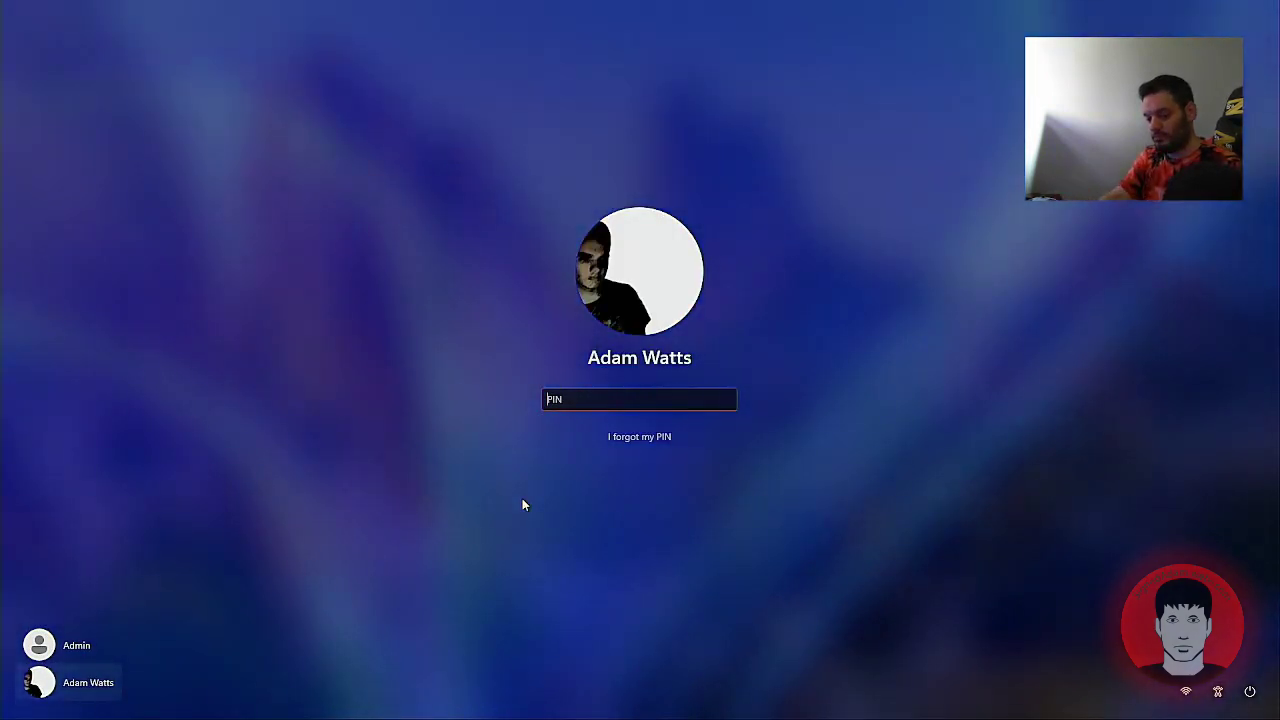
type("***")
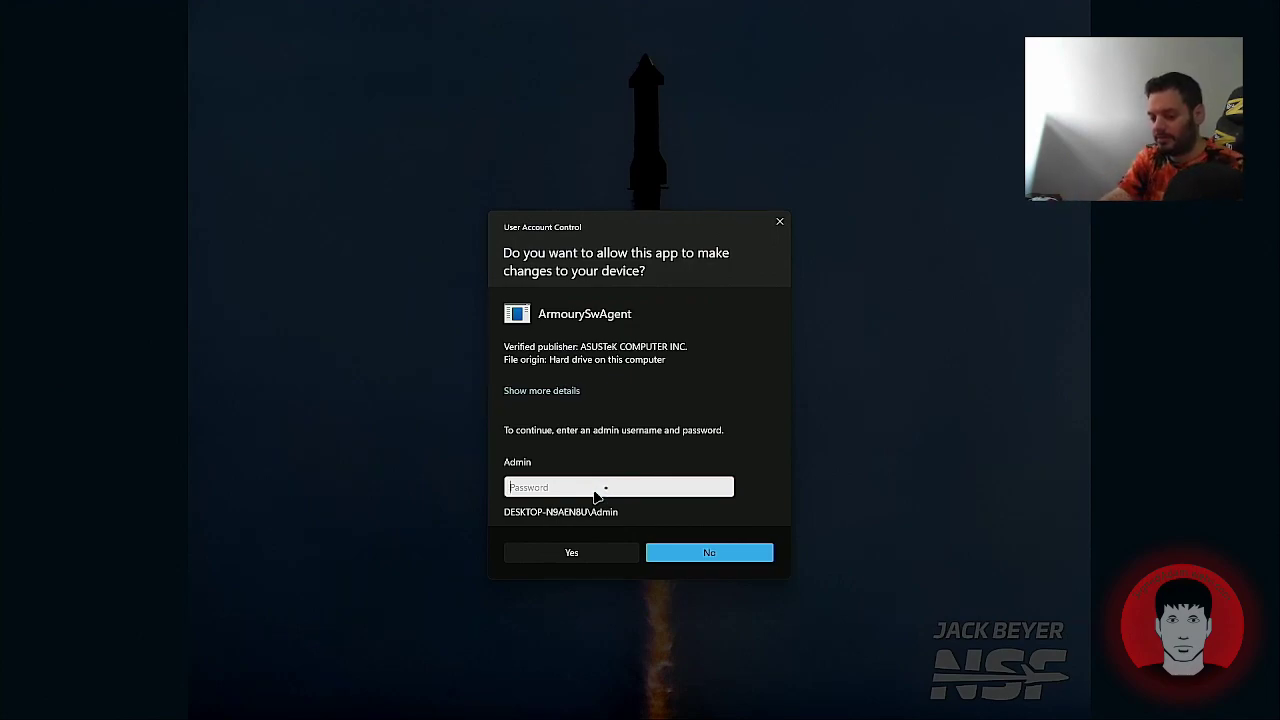
Step: Approve the ArmourySwAgent and ArmourySocketServer prompts with the admin password
type("***")
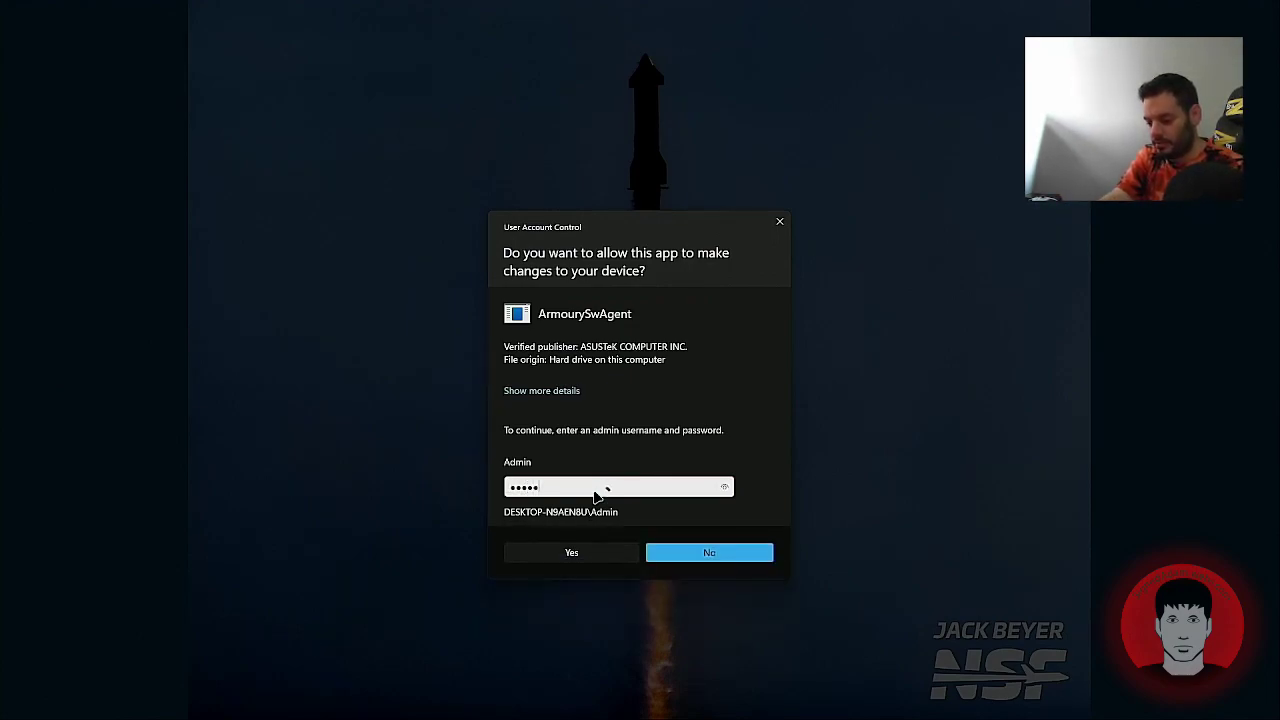
key("Return")
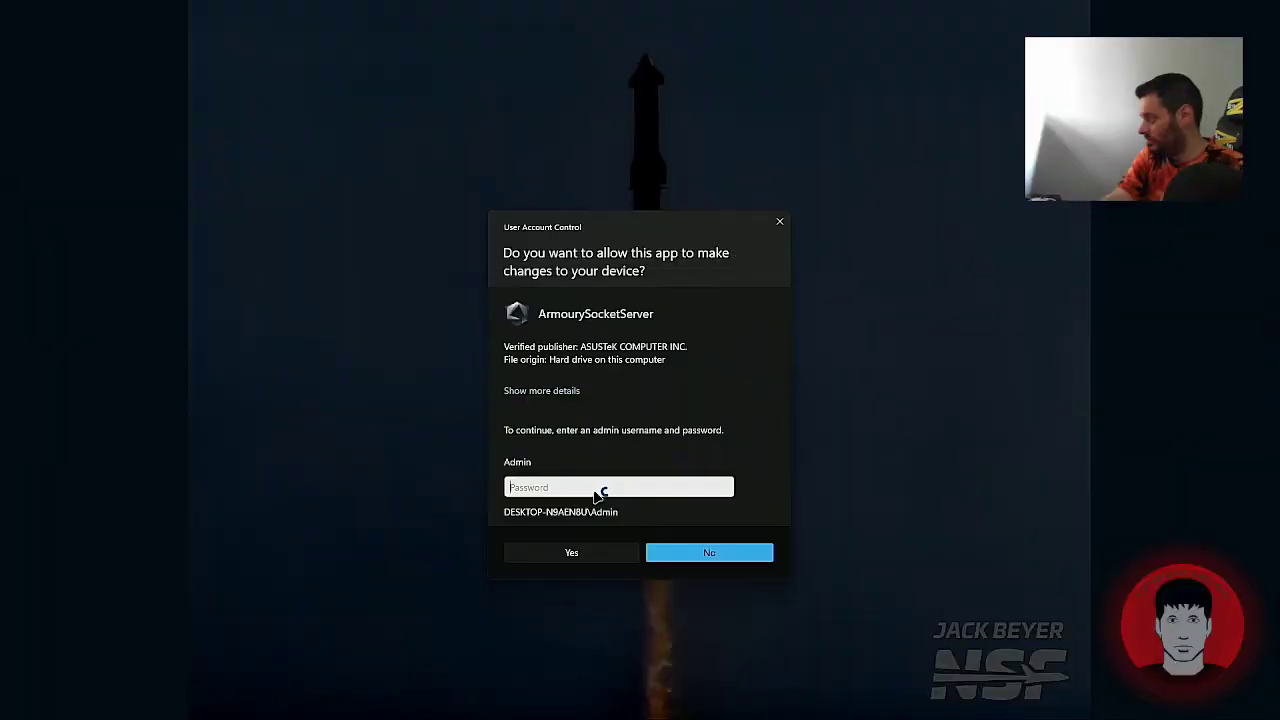
key("Caps_Lock")
key("Caps_Lock")
type("****")
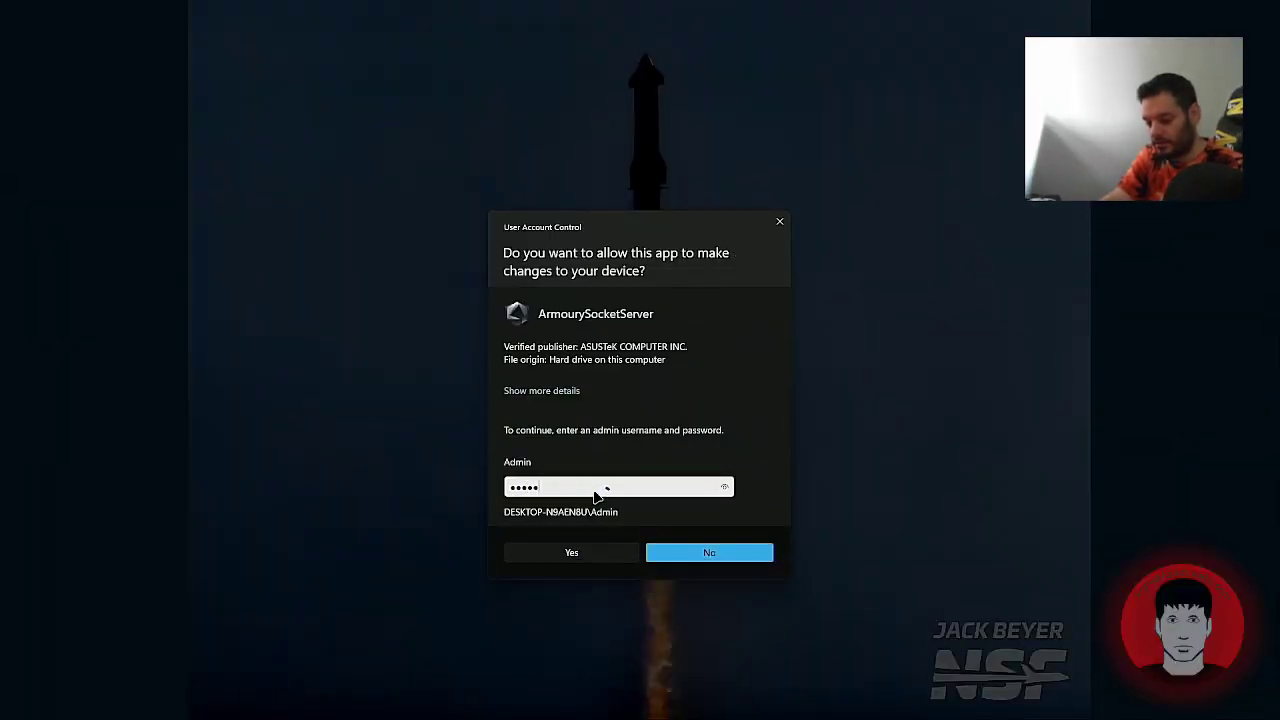
key("Return")
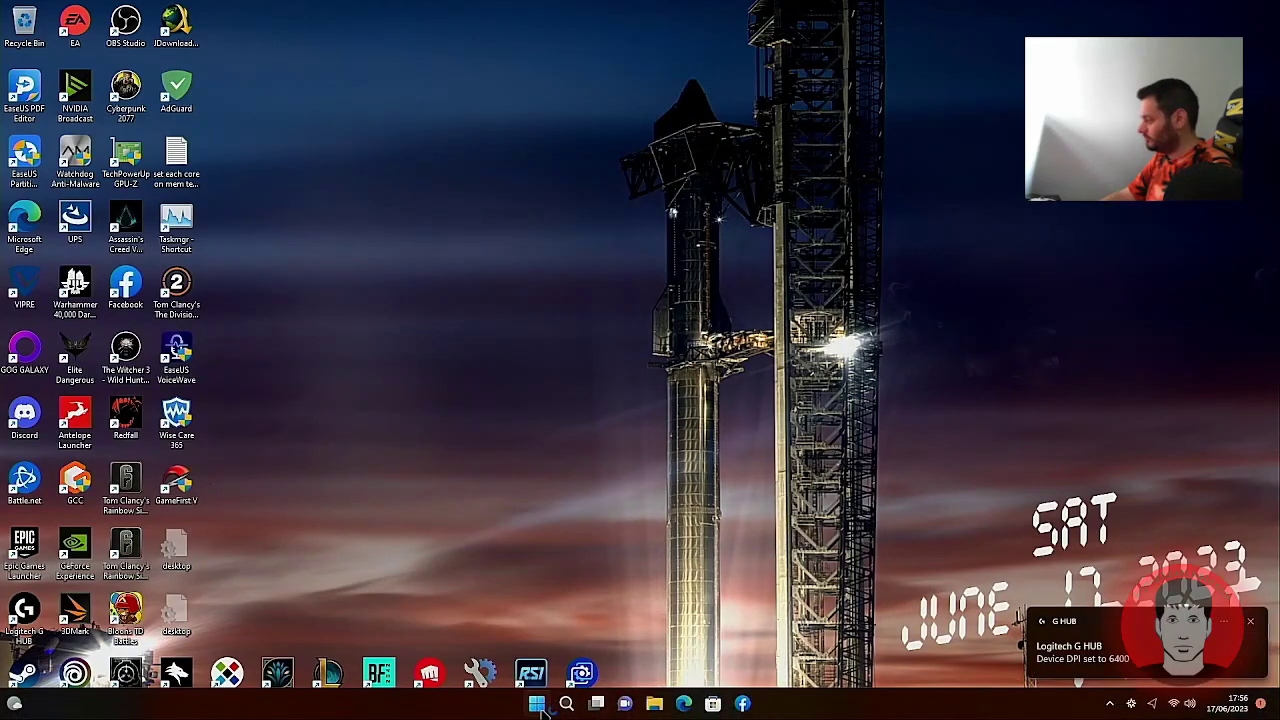
Step: Launch ARMOURY CRATE from the Start menu's All apps list
left_click(537, 705)
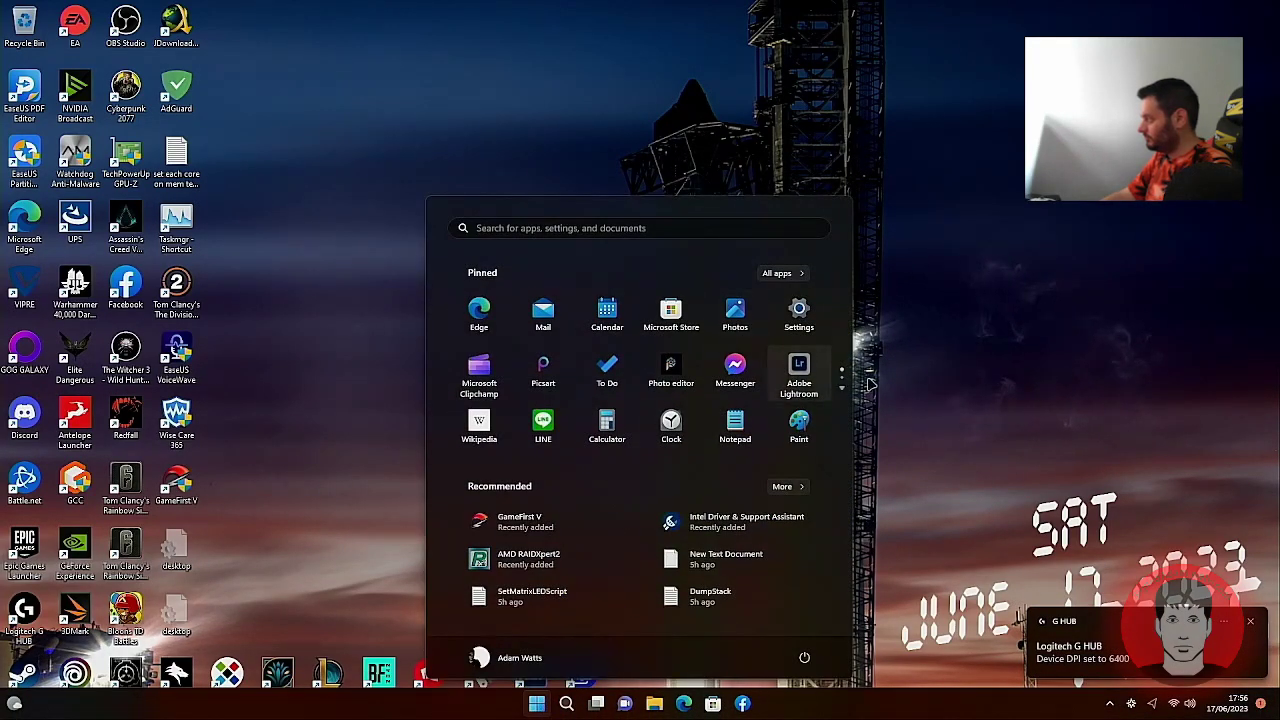
left_click(785, 273)
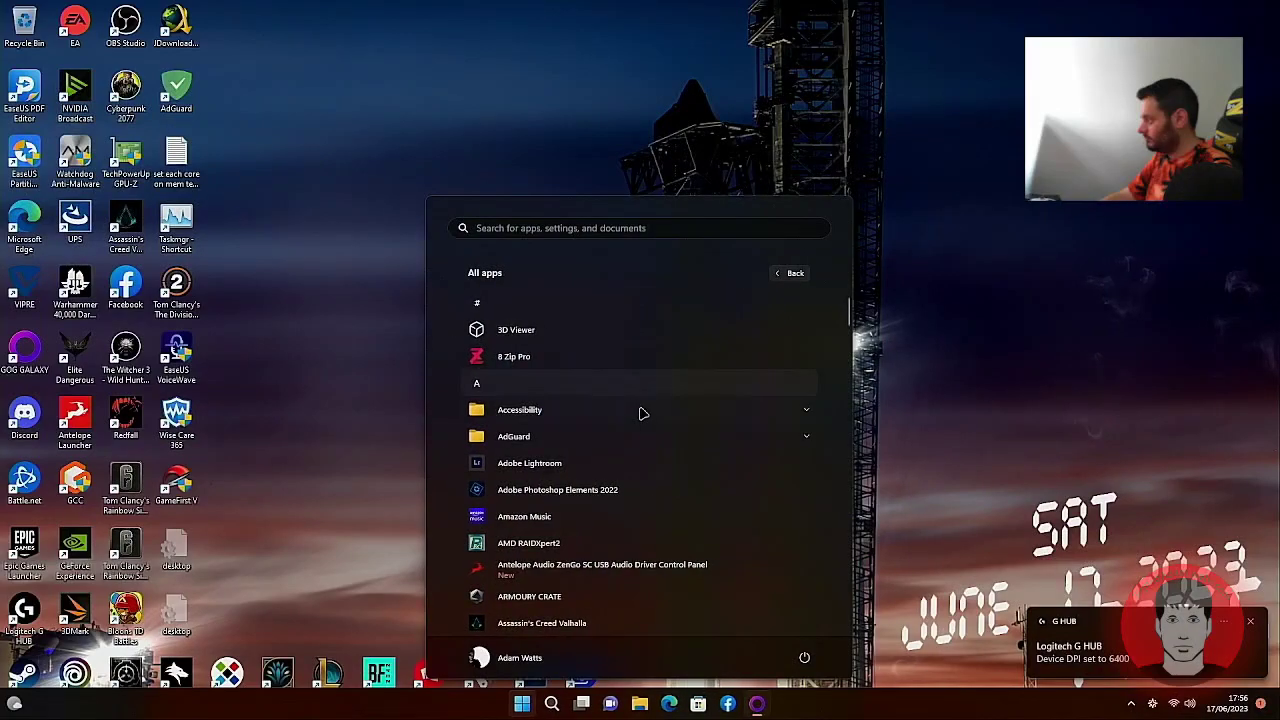
scroll(620, 455, "down", 1)
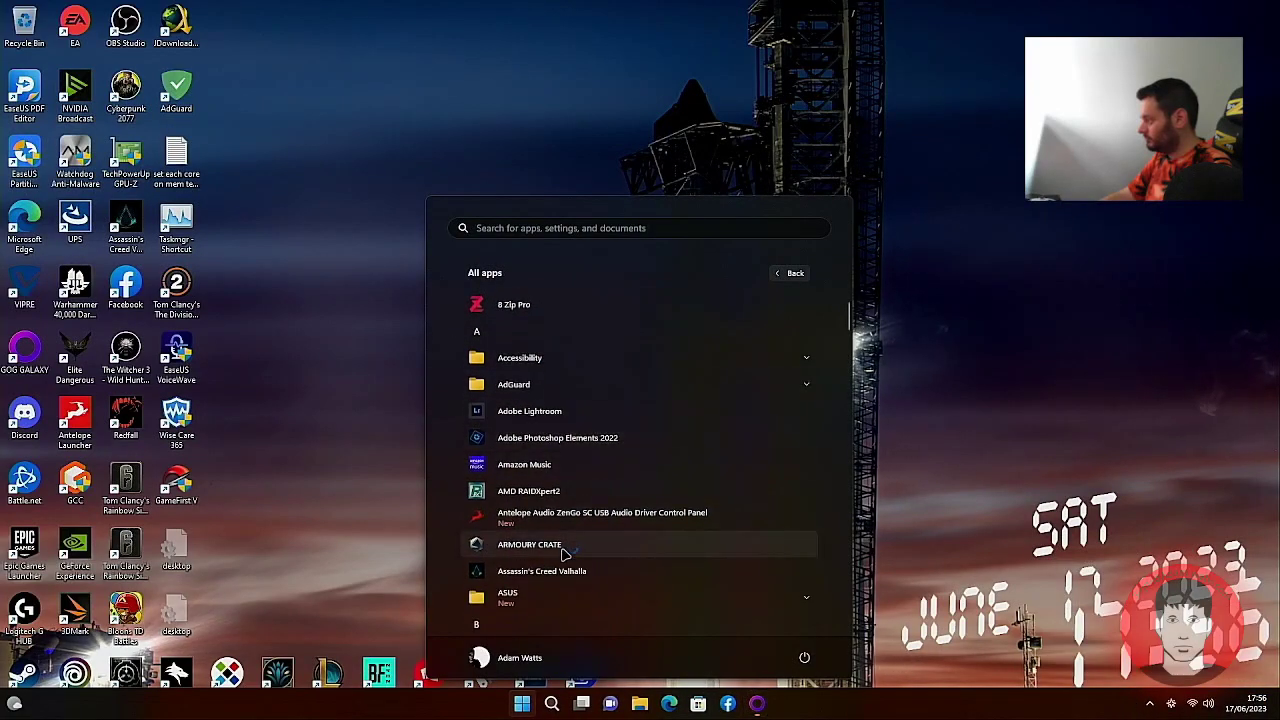
left_click(566, 552)
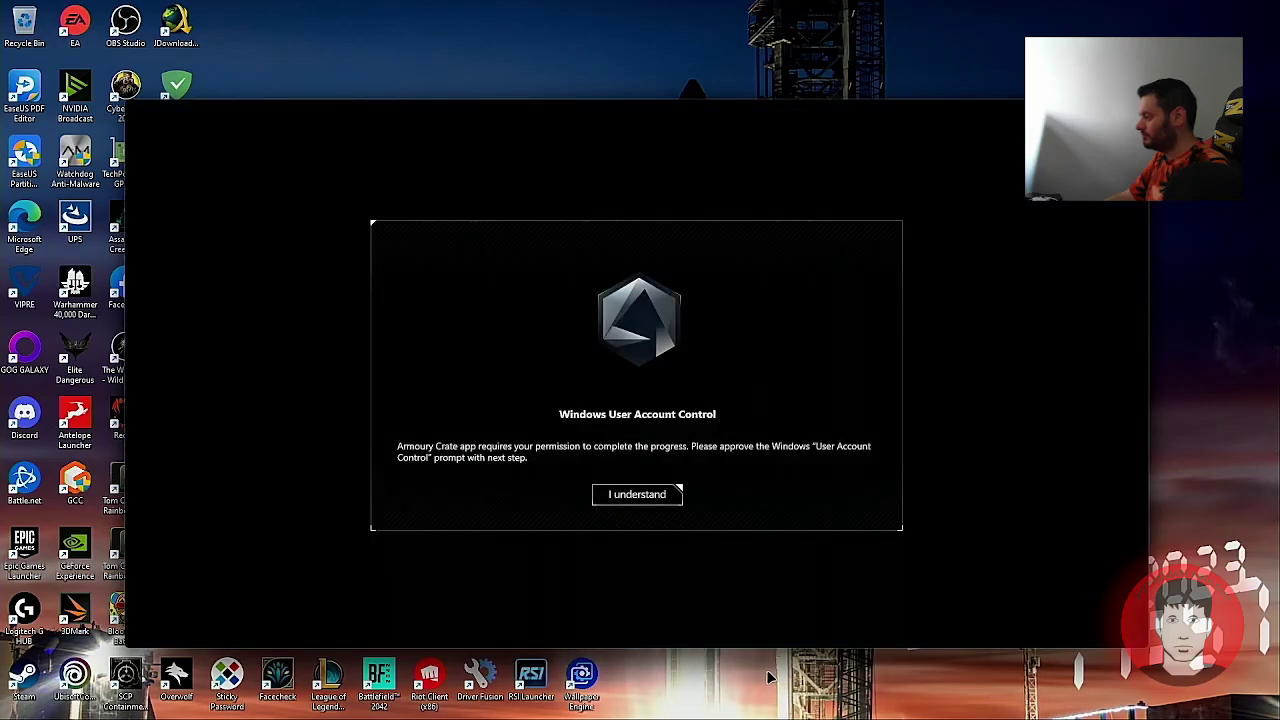
Step: Acknowledge the notice, approve with the admin password, and close the completed installer
left_click(628, 498)
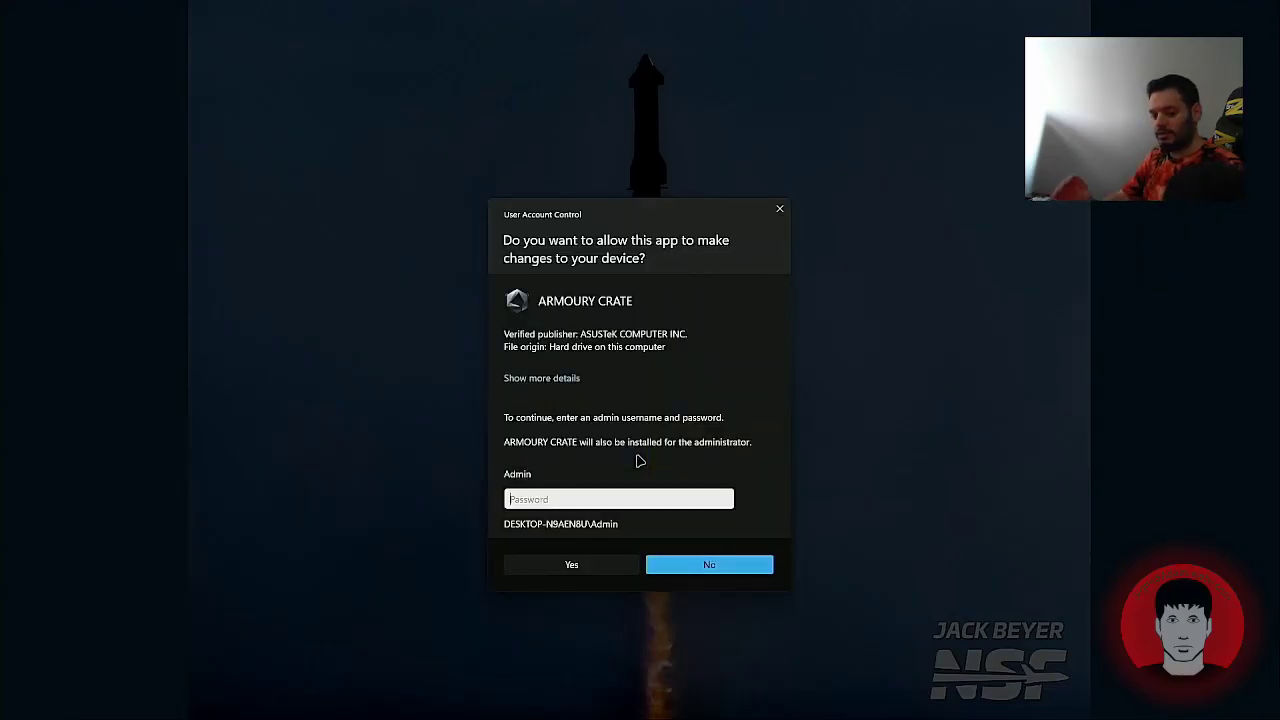
key("Caps_Lock")
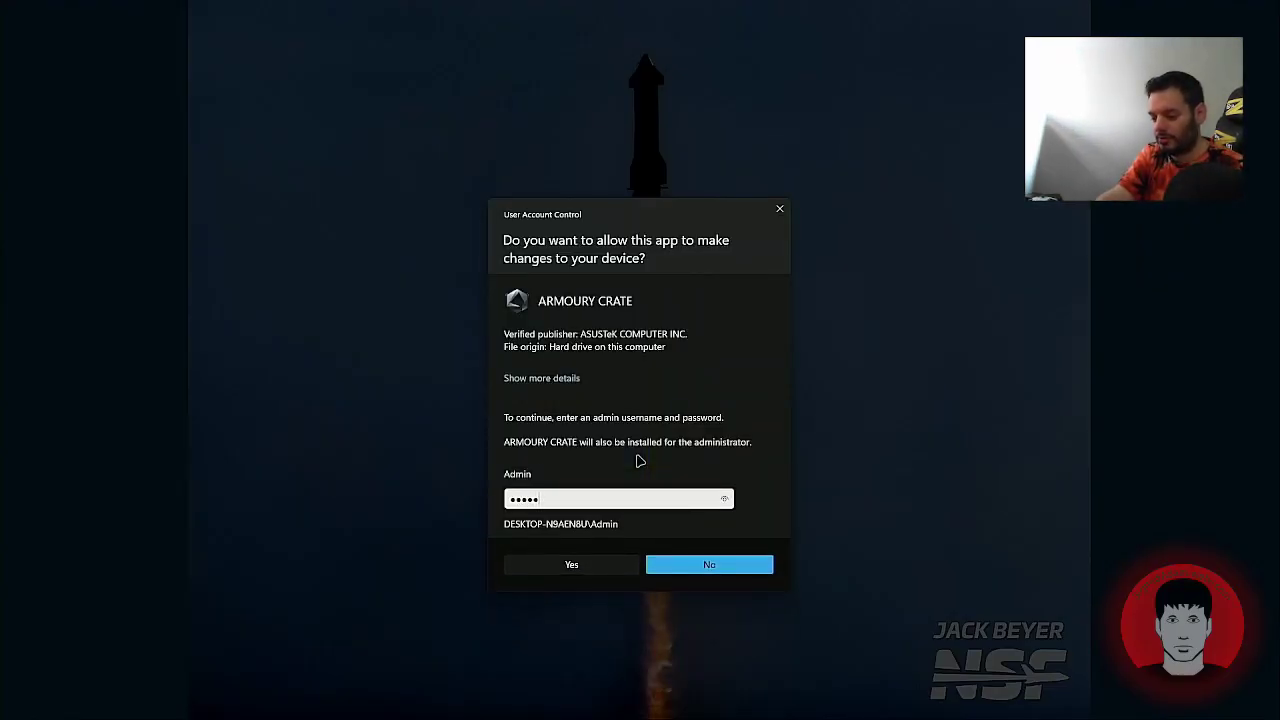
key("Return")
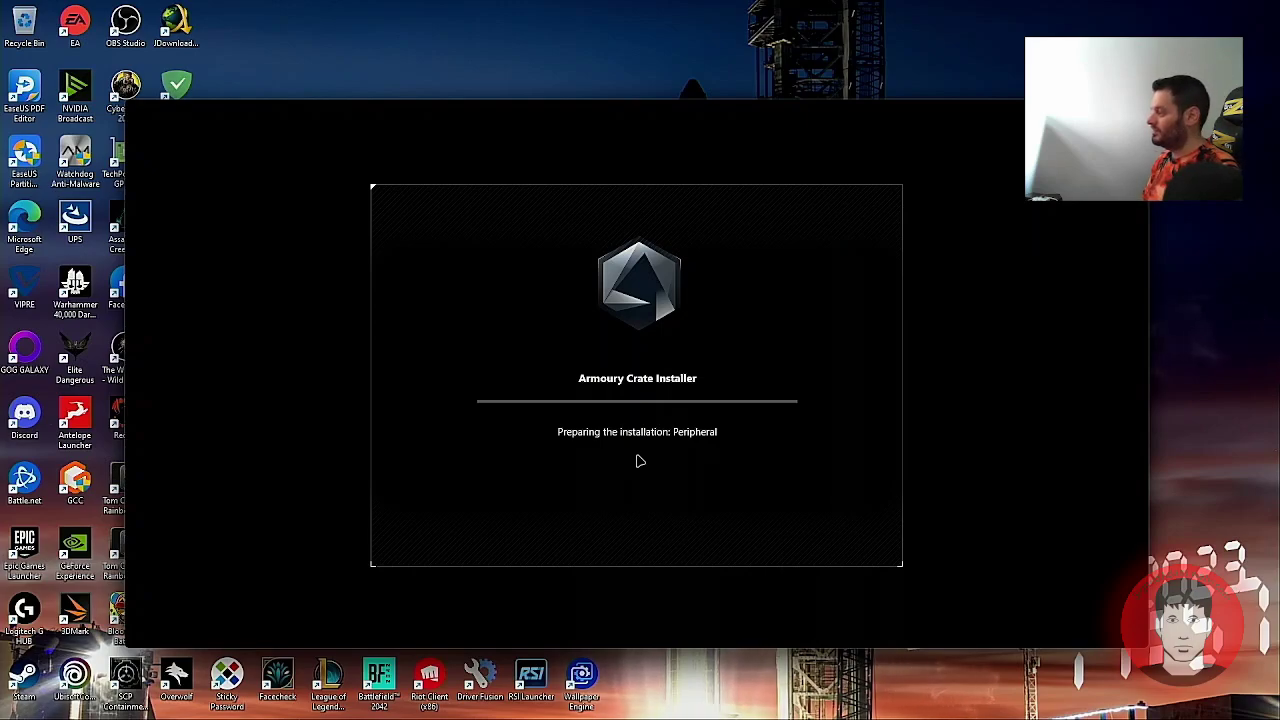
left_click(597, 497)
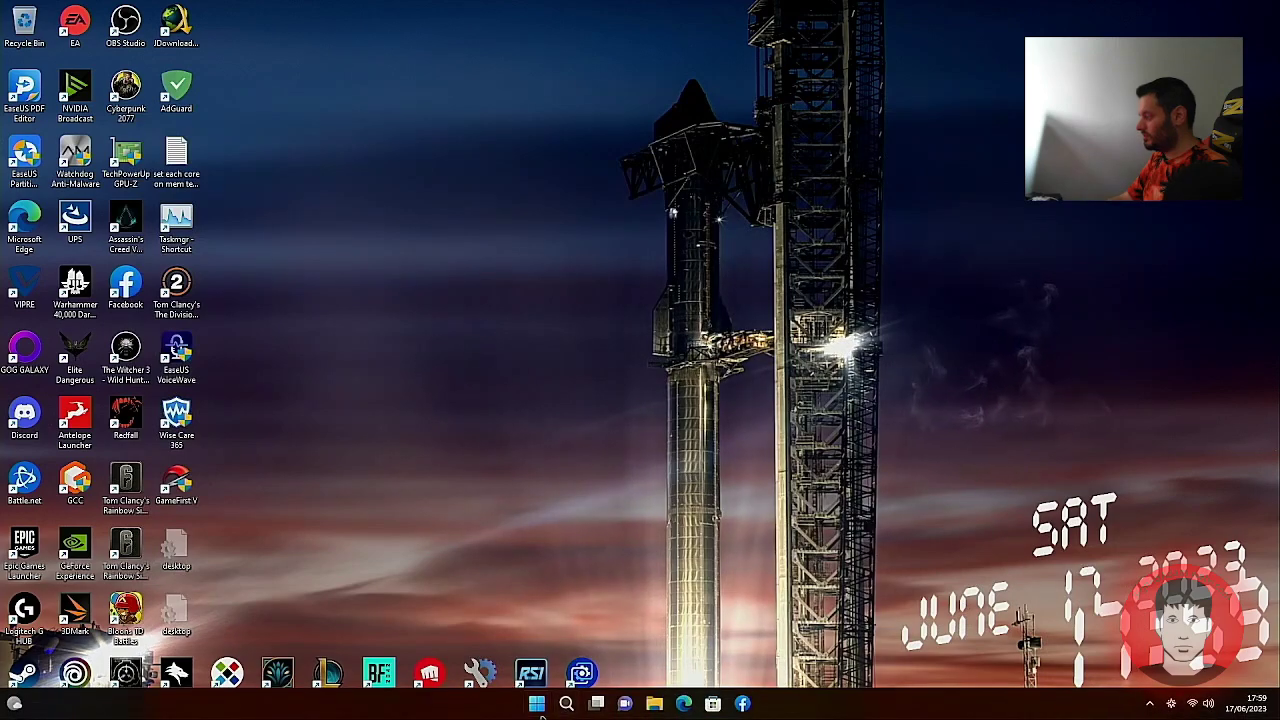
Step: Reopen ARMOURY CRATE from the Start menu's All apps list
left_click(536, 703)
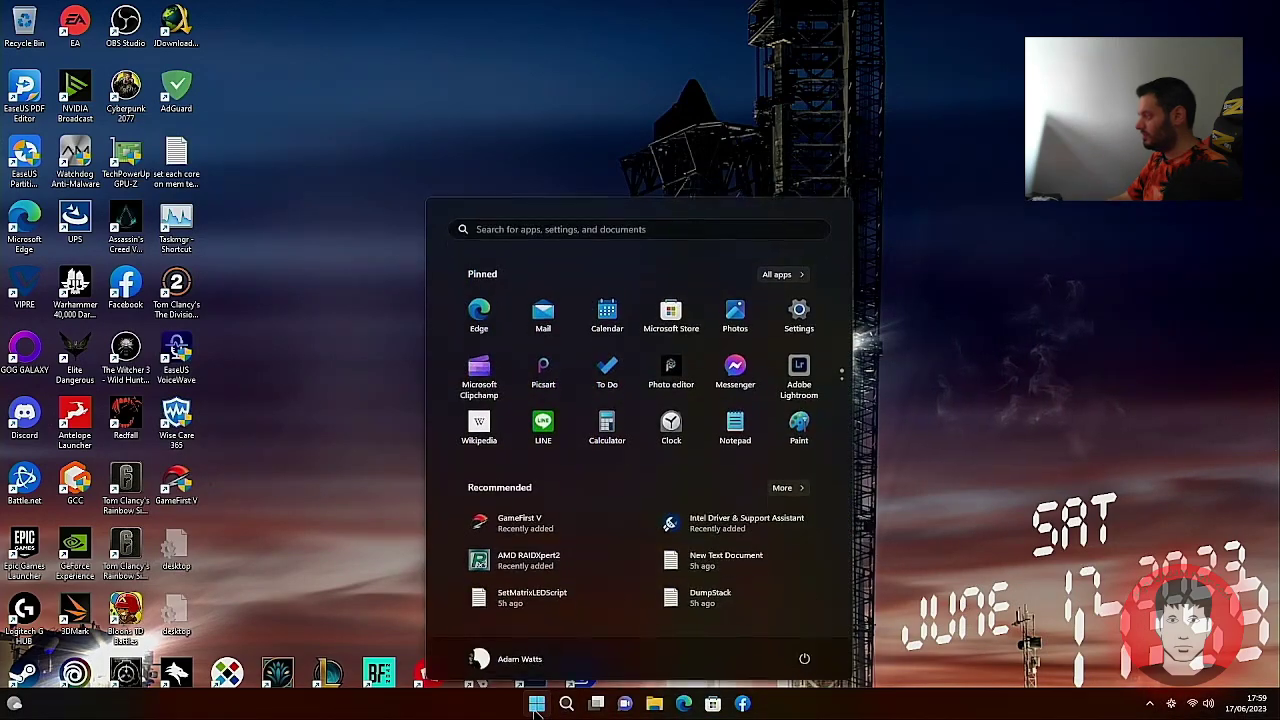
left_click(777, 273)
scroll(560, 540, "down", 1)
left_click(530, 546)
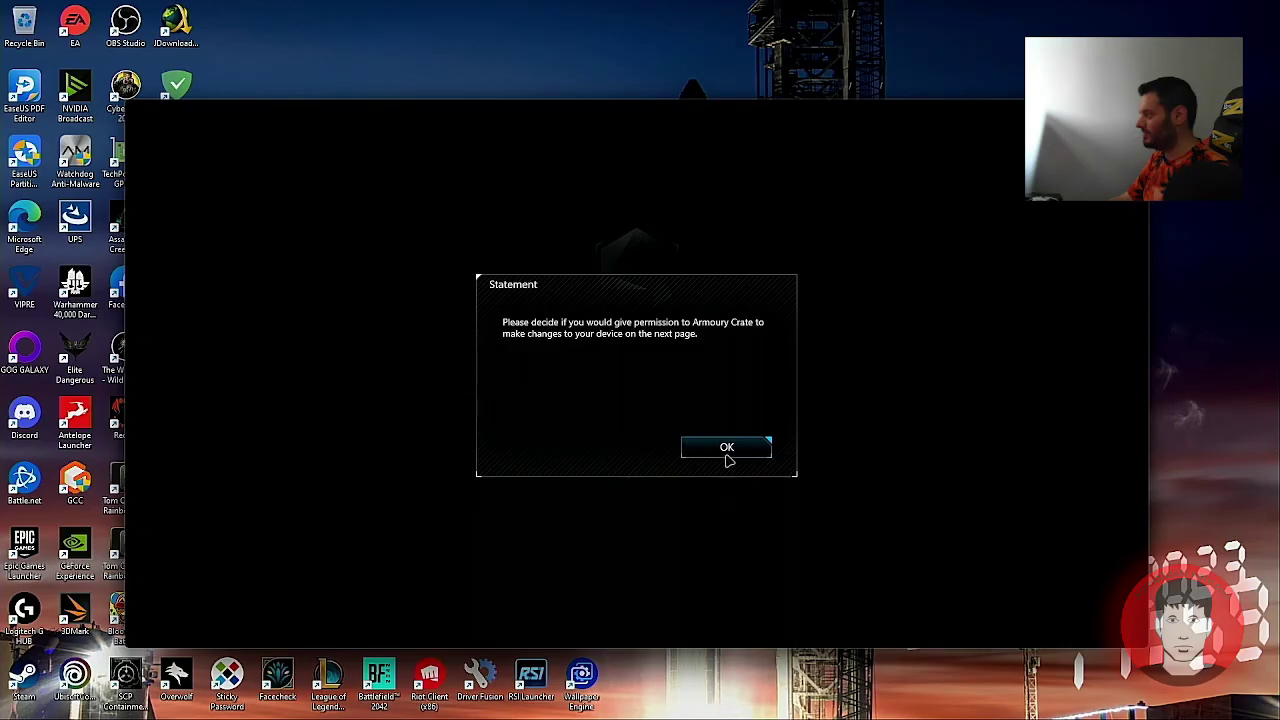
Step: Accept the Statement and the I understand notice, approving both UAC prompts with the admin password
left_click(729, 447)
key("Caps_Lock")
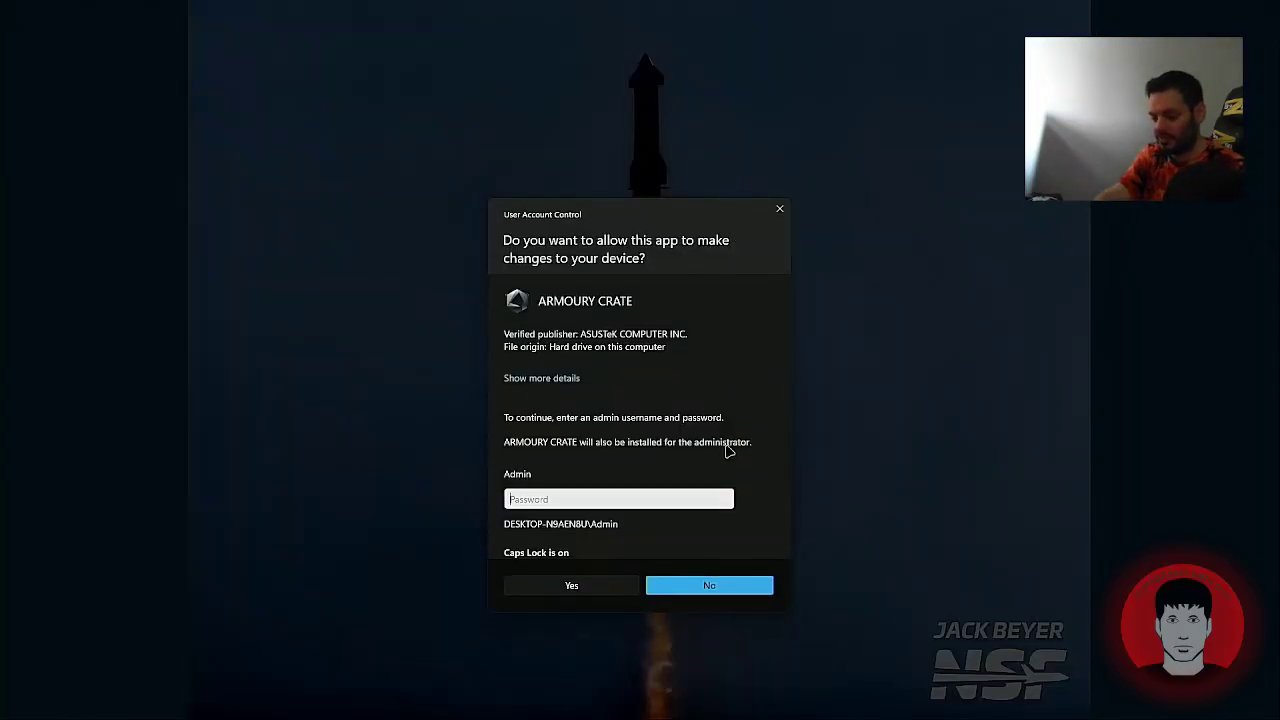
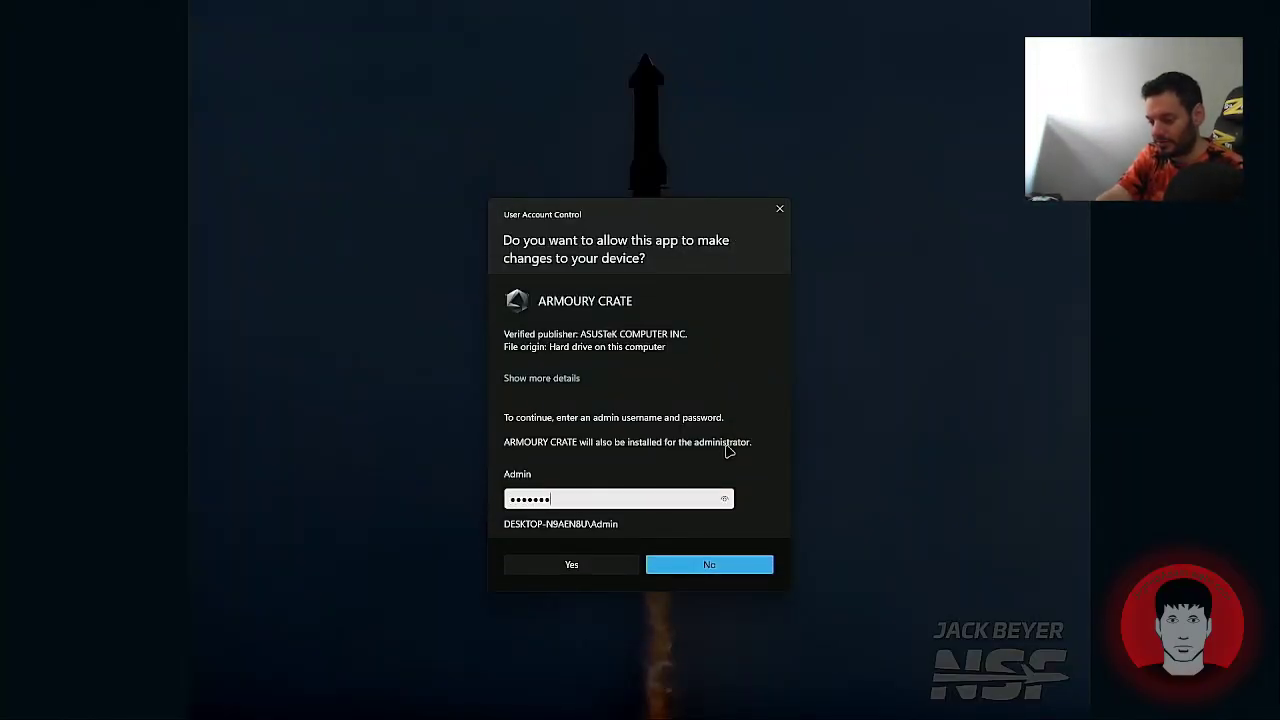
key("Return")
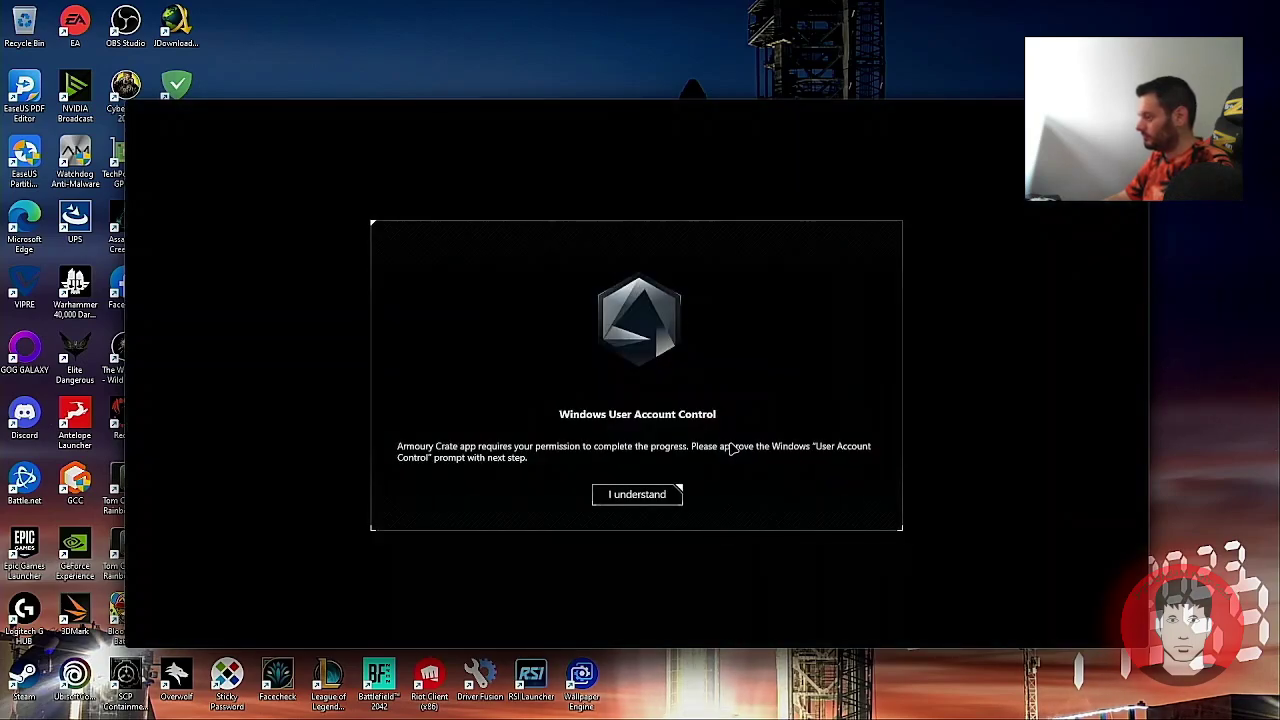
left_click(632, 498)
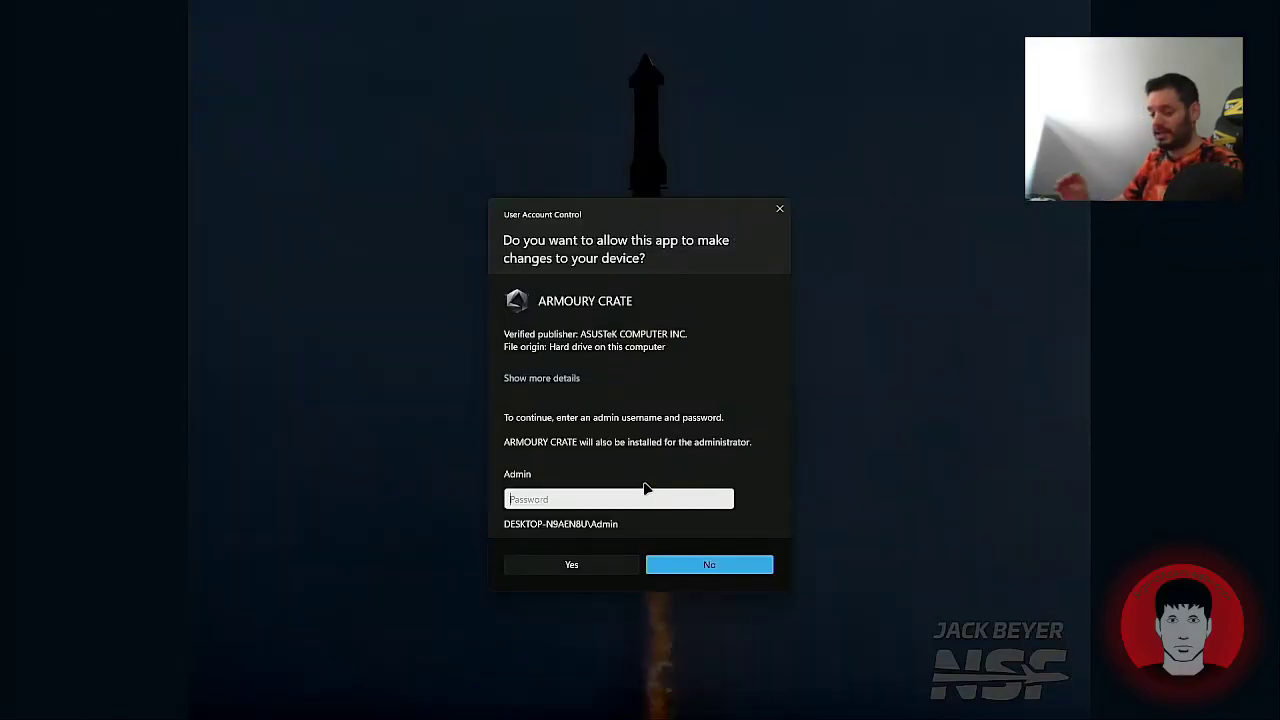
type("aa")
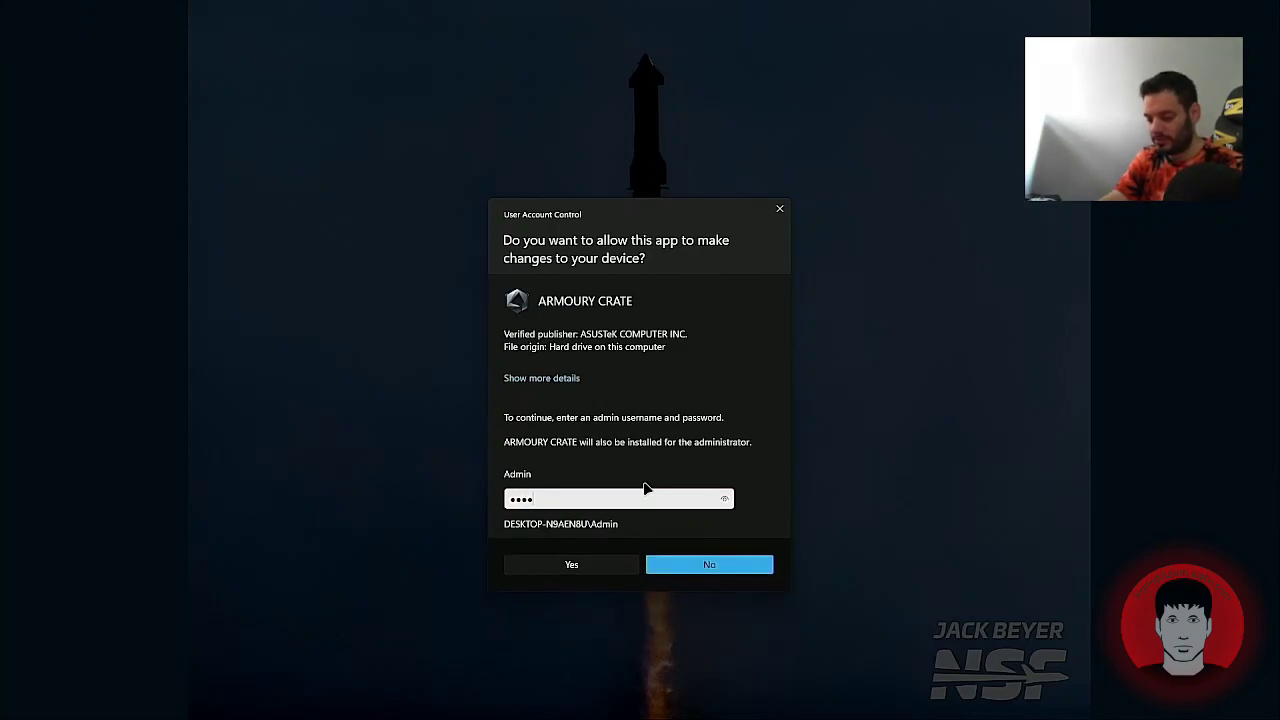
key("Return")
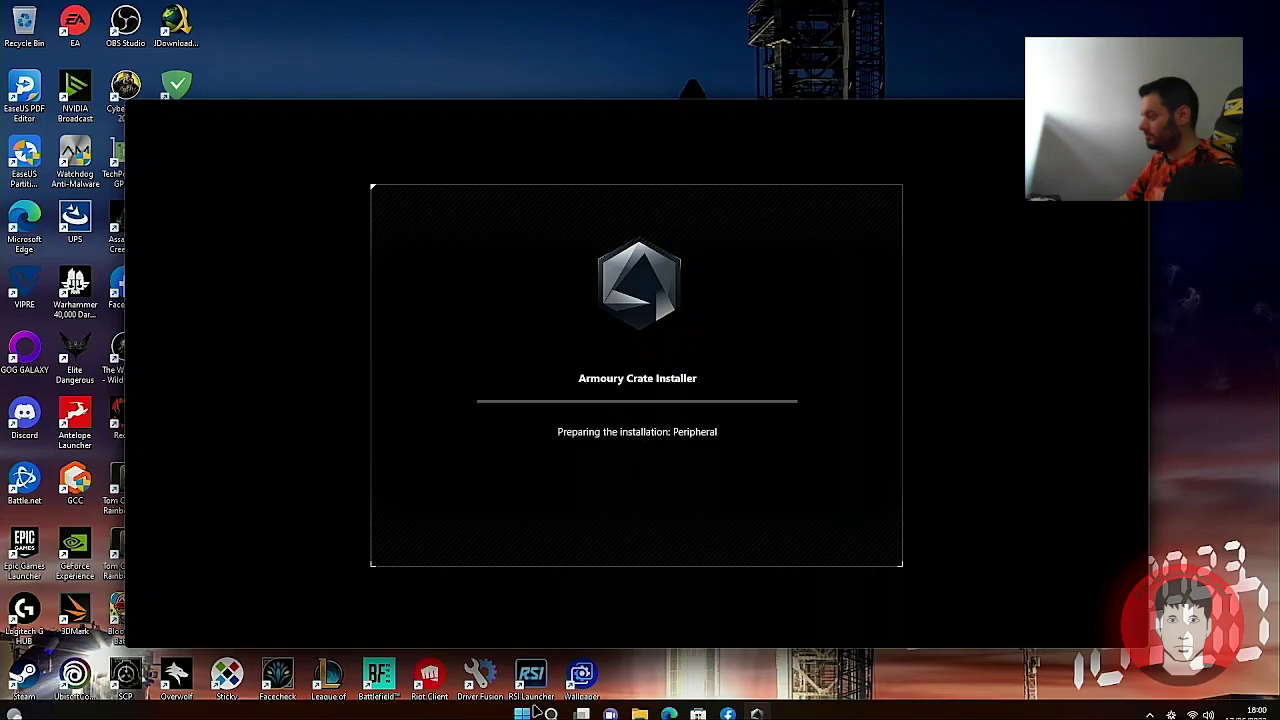
Step: Run msconfig from the Run box and approve it with the admin password
right_click(521, 703)
left_click(531, 623)
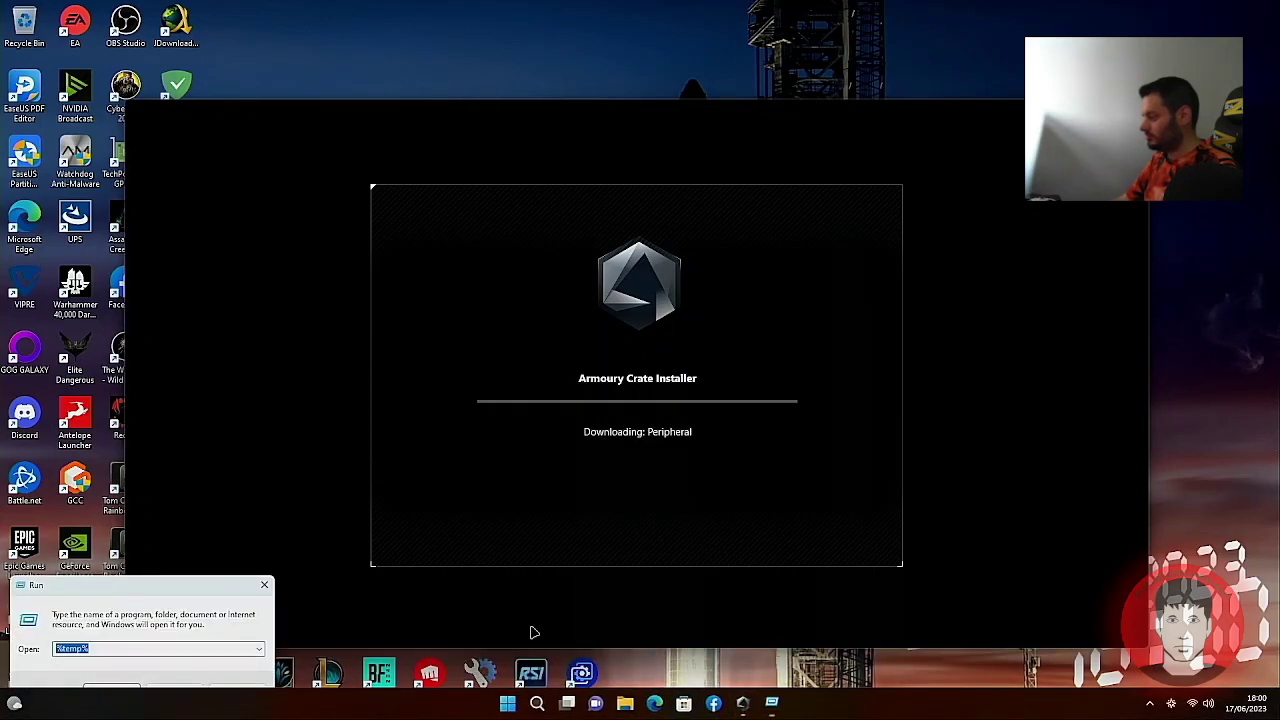
type("msc")
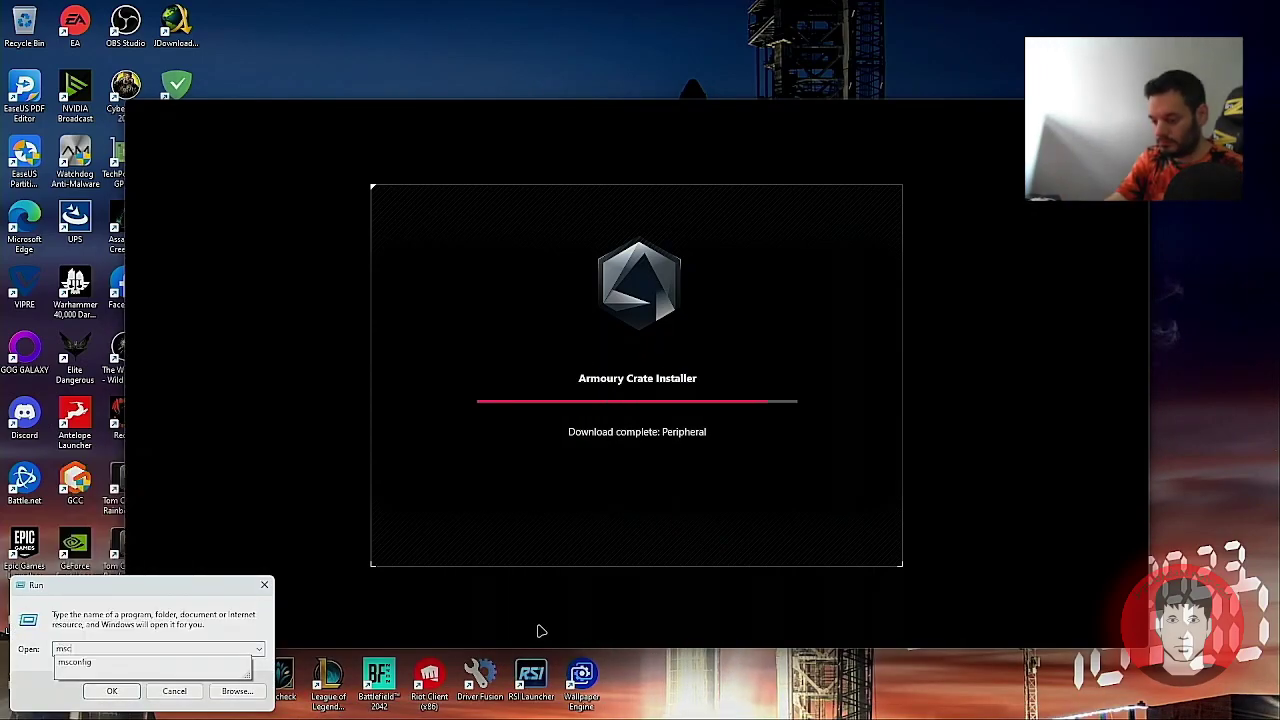
type("onfig")
key("Return")
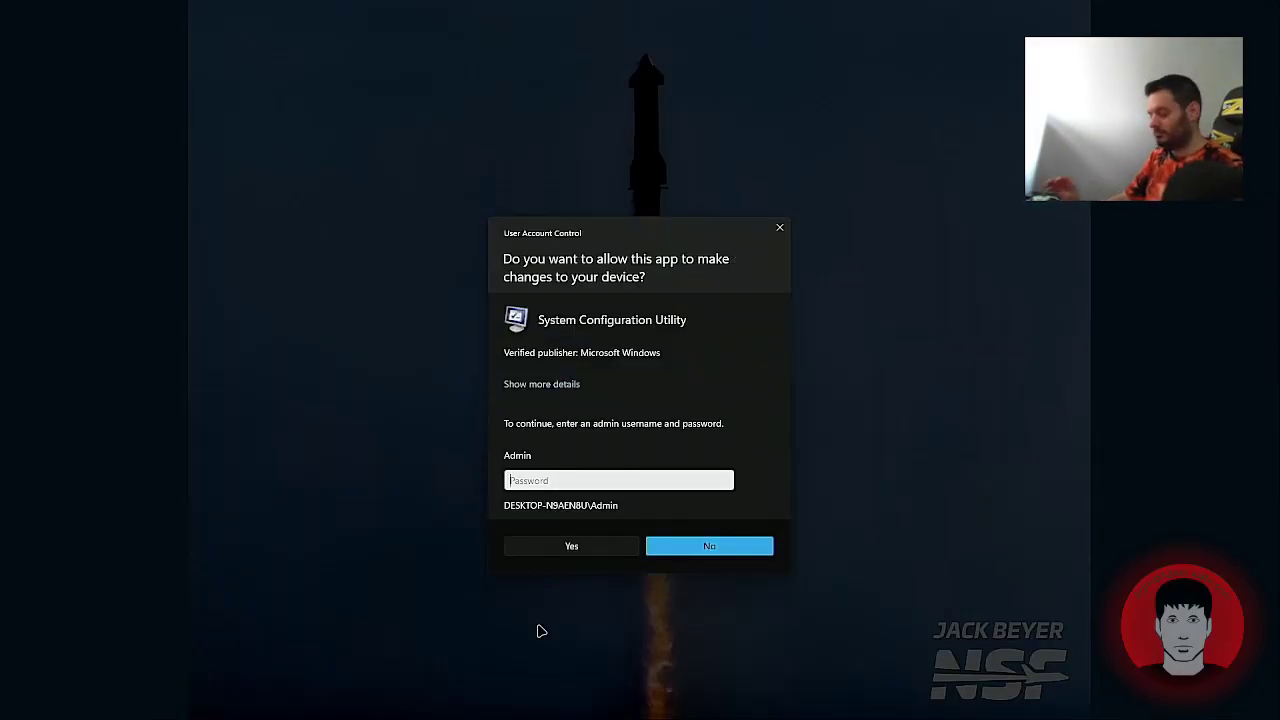
key("Caps_Lock")
type("****")
key("Caps_Lock")
type("****")
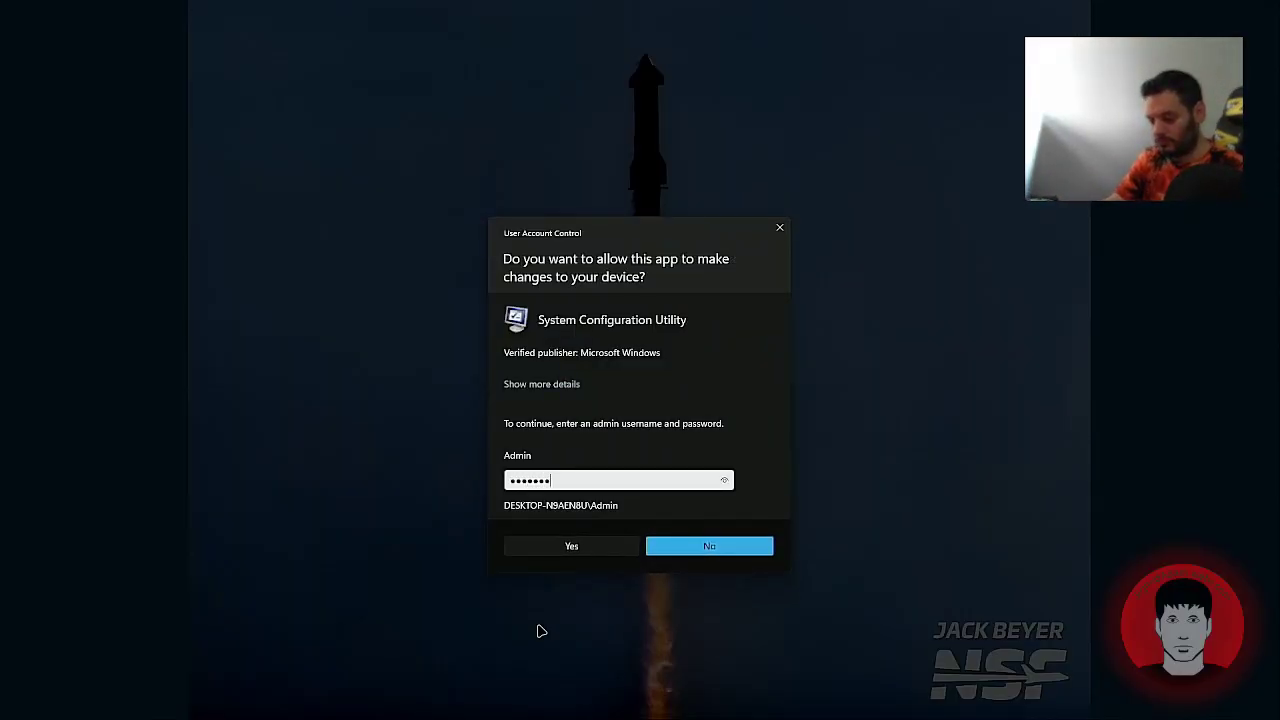
key("Return")
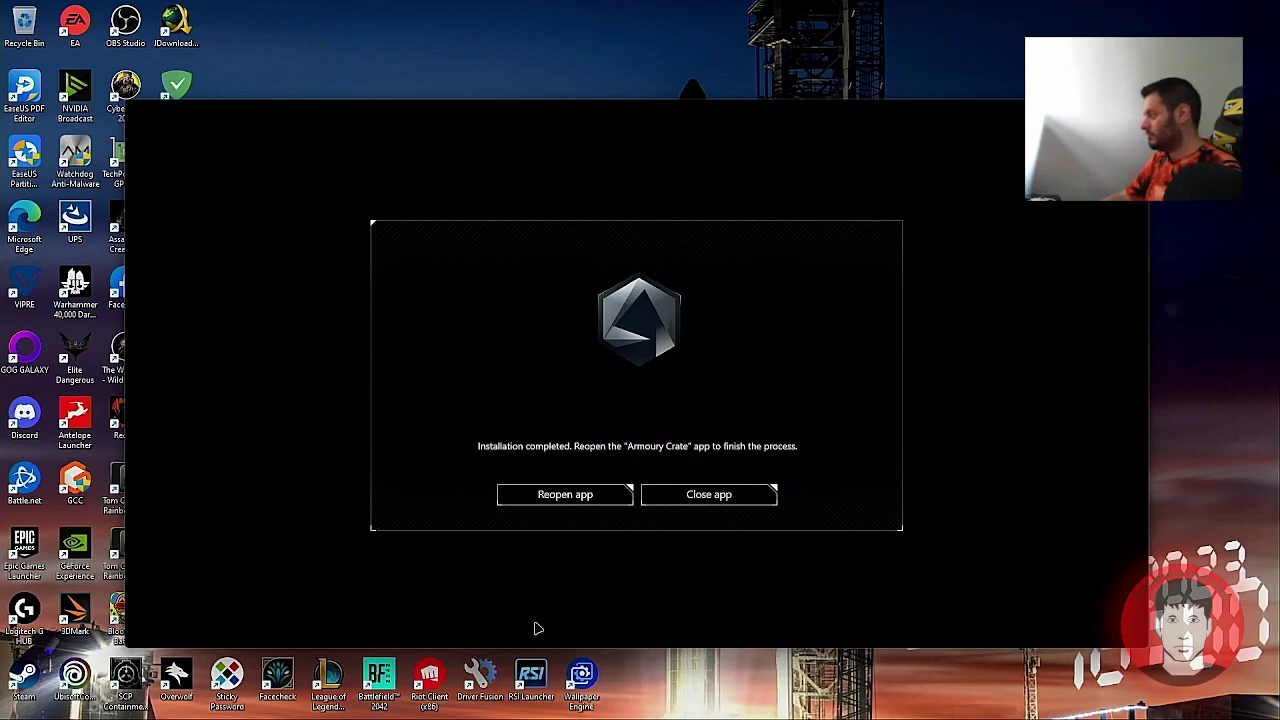
Step: Reopen Armoury Crate to finish installing, and cancel System Configuration unchanged
left_click(553, 505)
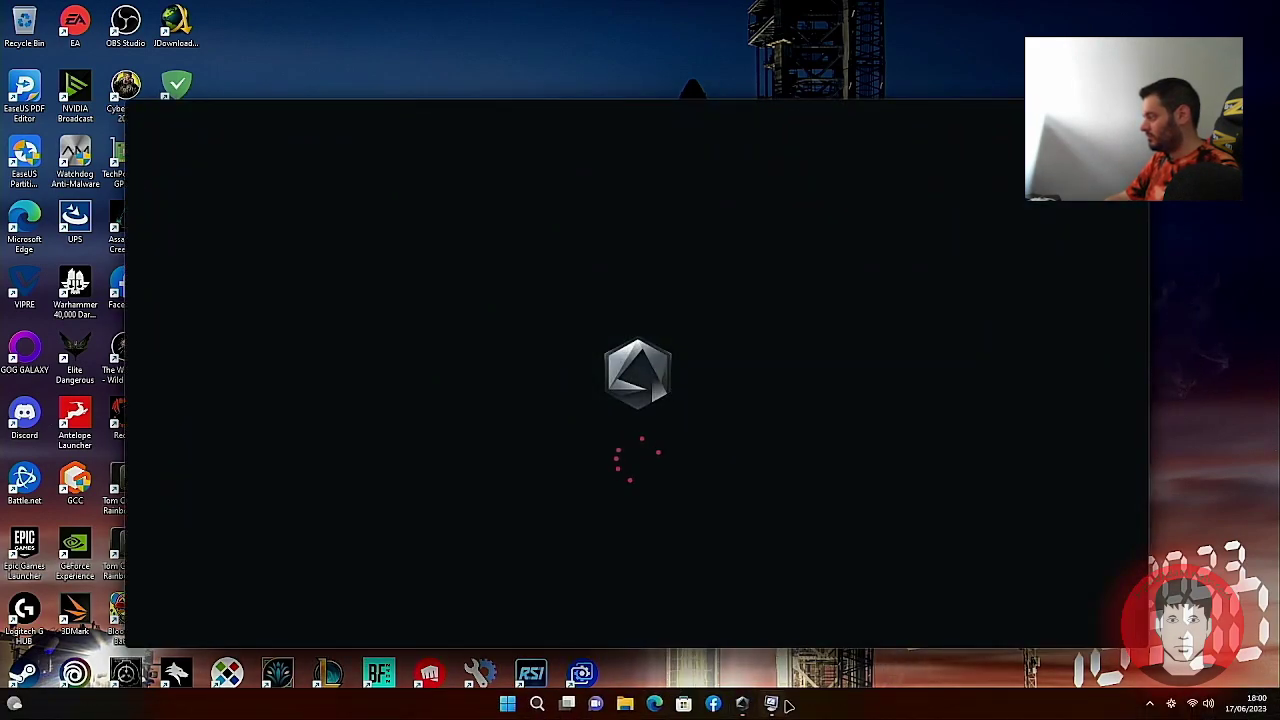
left_click(785, 704)
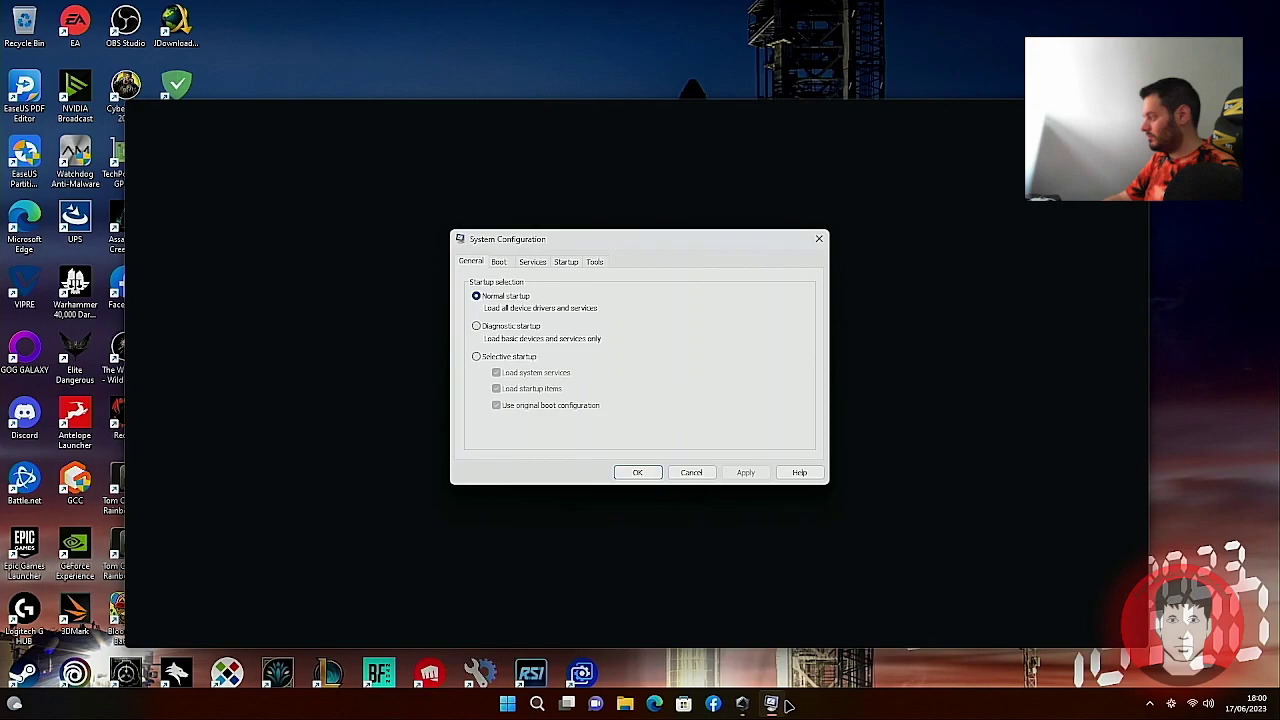
left_click(691, 472)
Step: Open System Information by running msinfo32 from the Run box
right_click(516, 704)
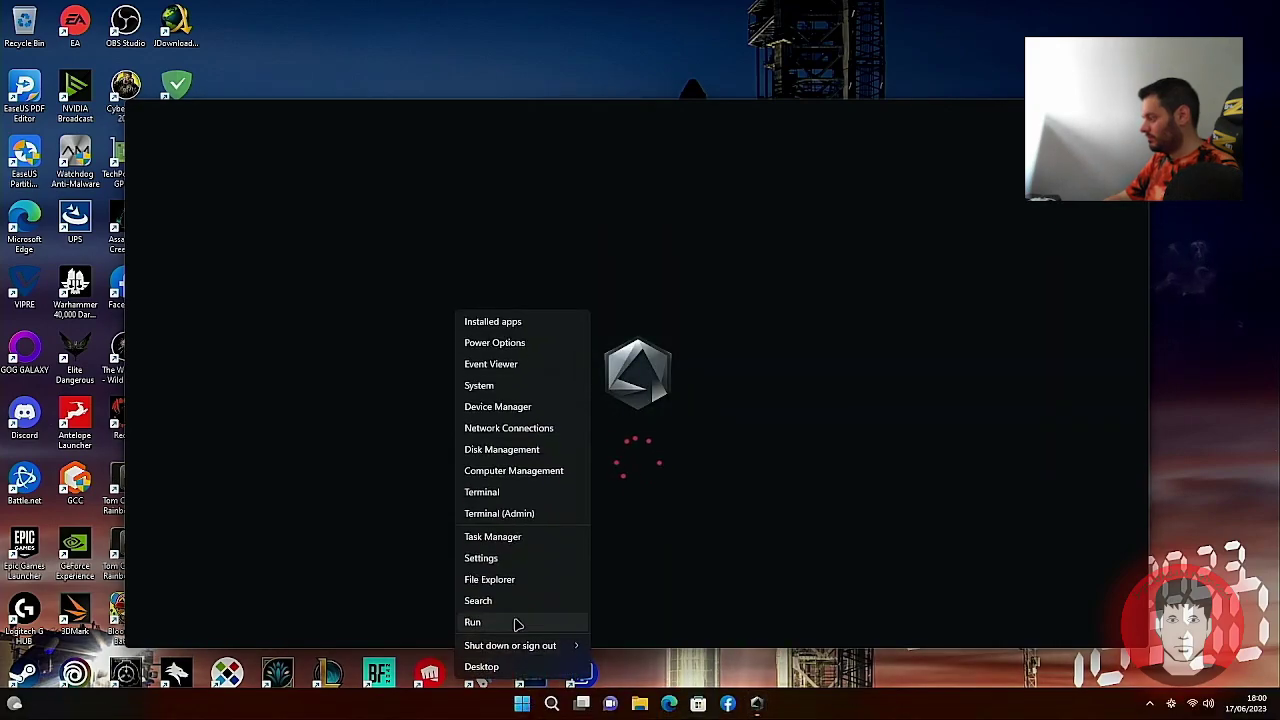
left_click(516, 622)
type("msinfo")
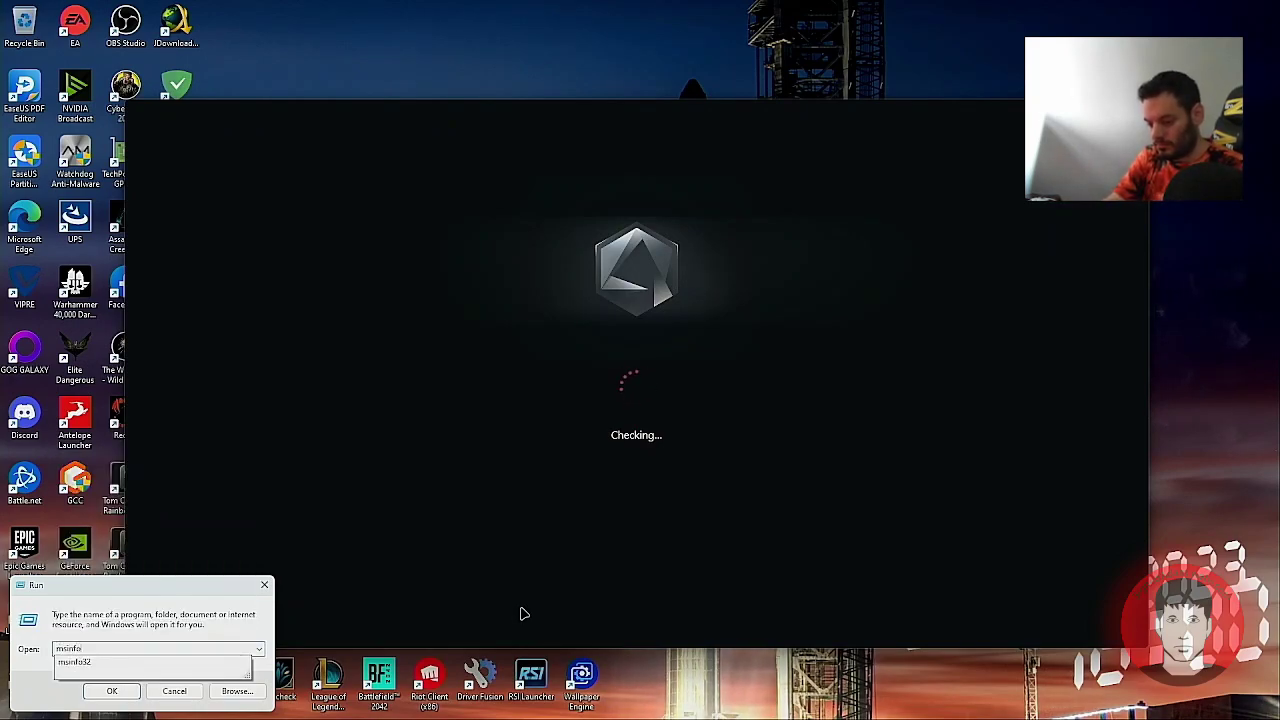
type("32")
key("Return")
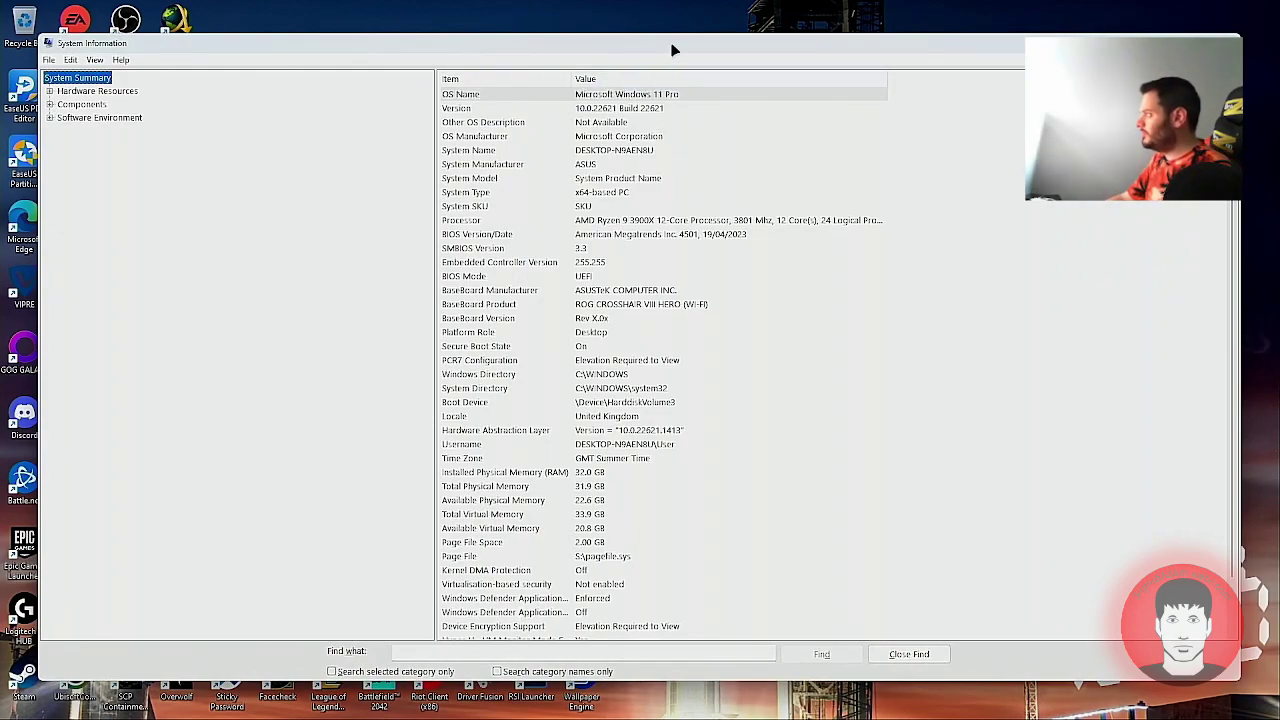
Step: Inspect the BaseBoard Product, Processor and BIOS Version/Date rows in System Summary
left_click(642, 305)
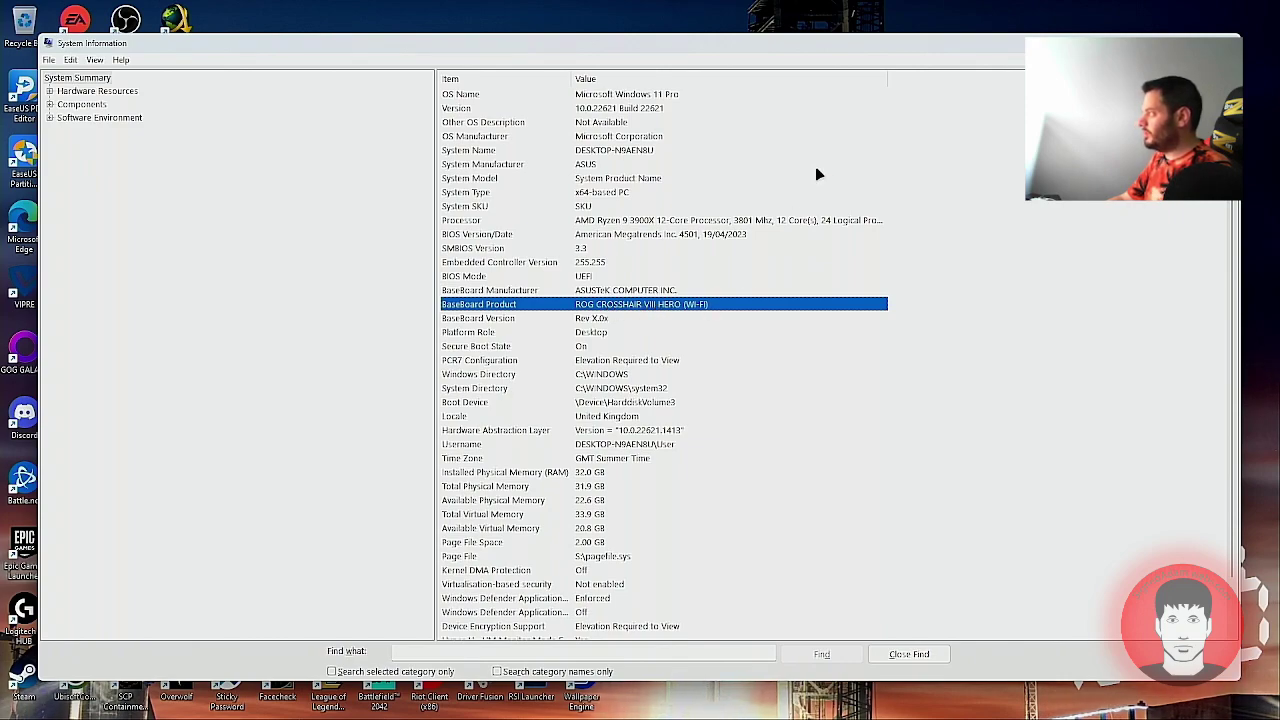
left_click(866, 221)
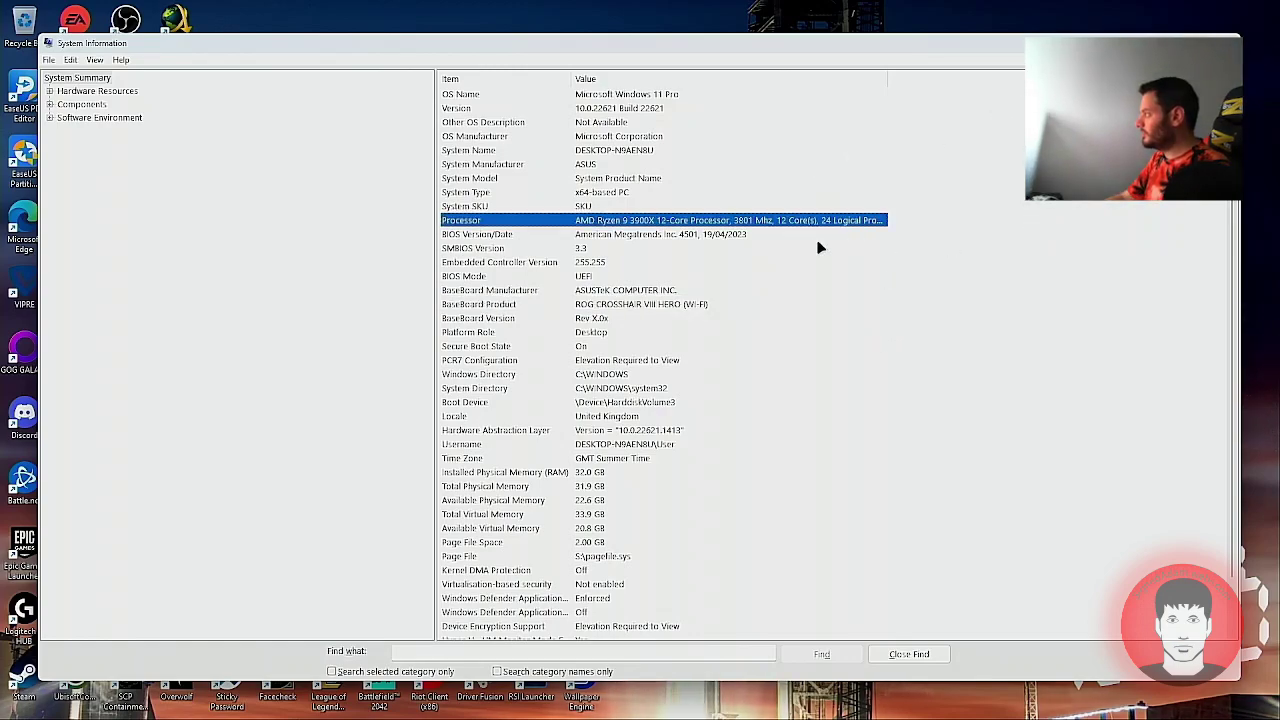
left_click(743, 235)
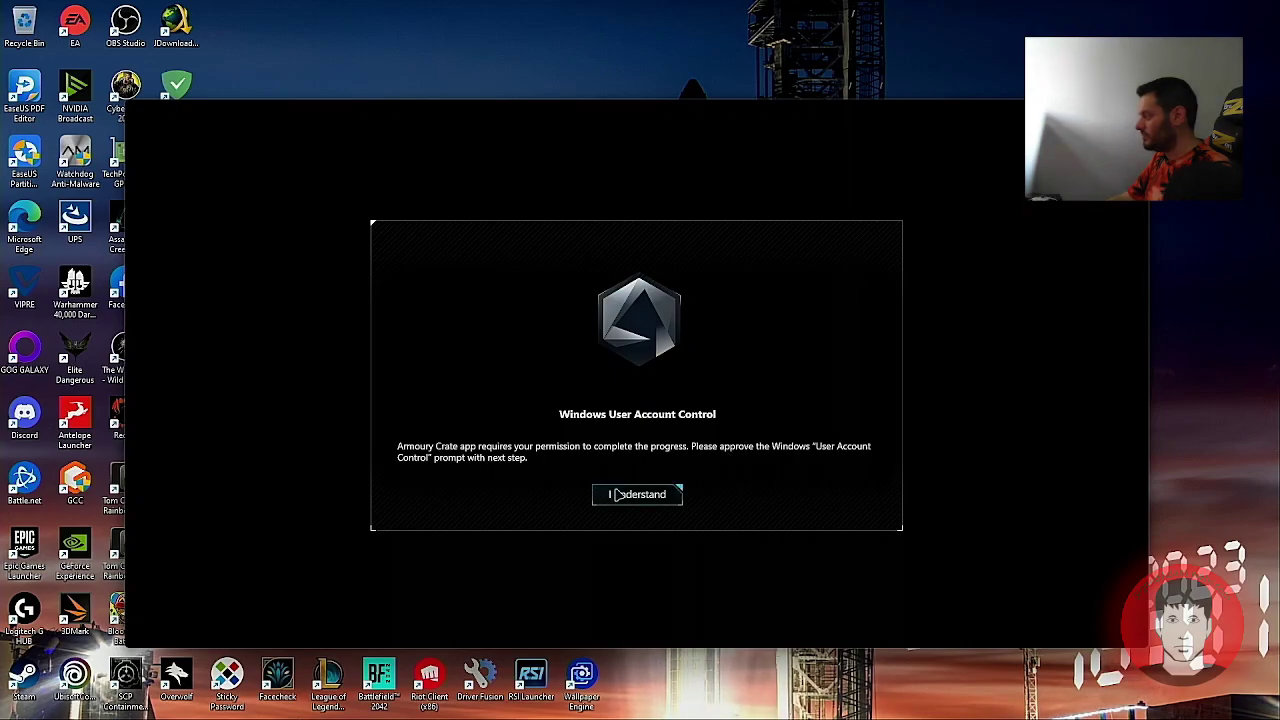
Step: Acknowledge the permission notice and approve the reinstall with the administrator password
left_click(610, 494)
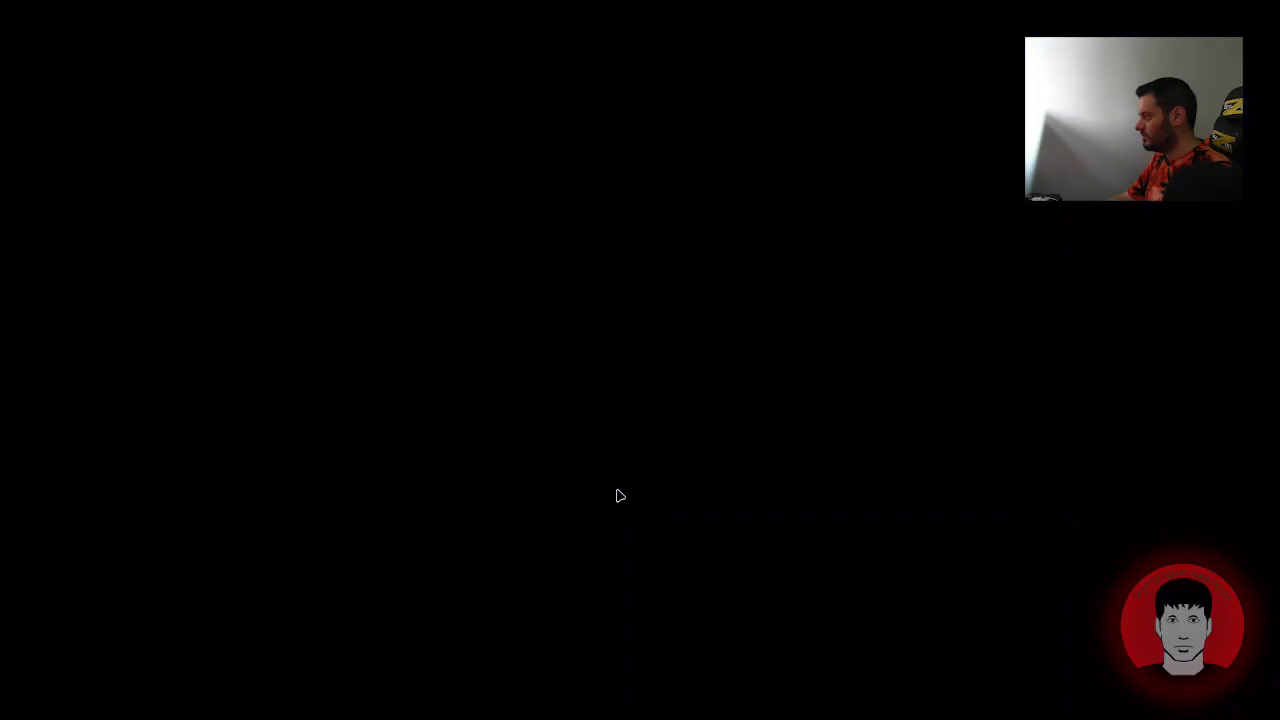
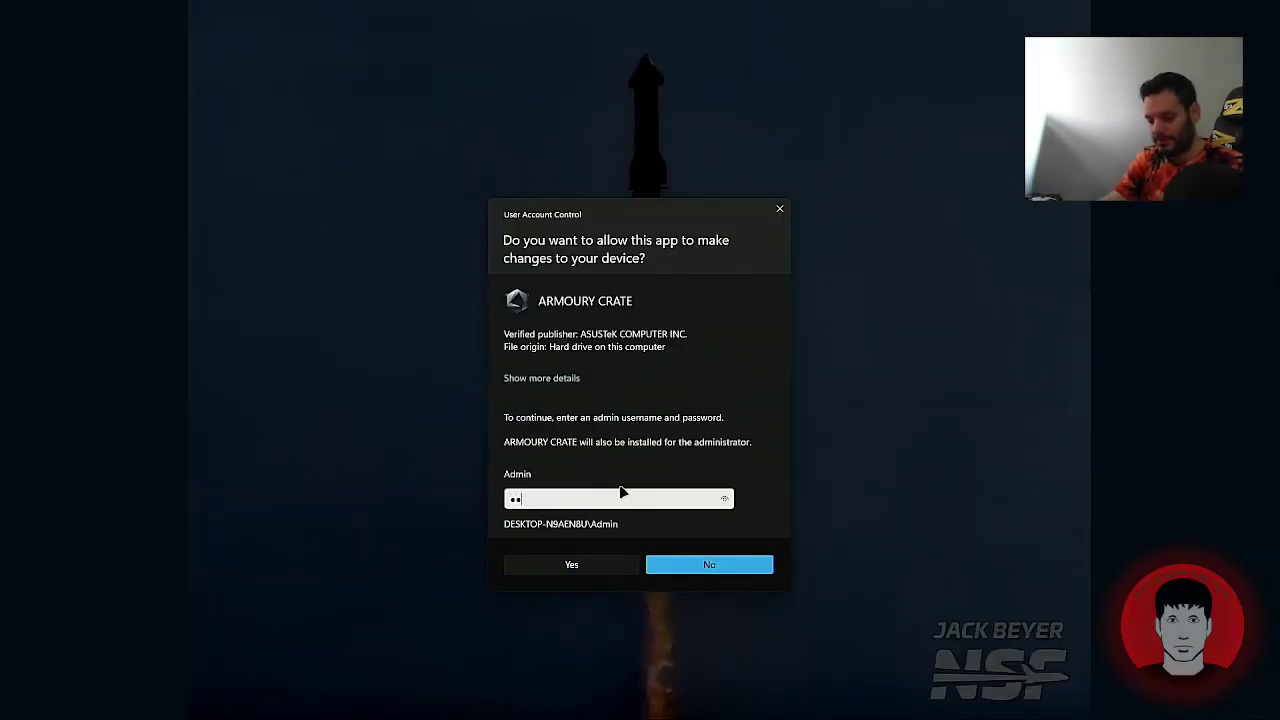
key("Return")
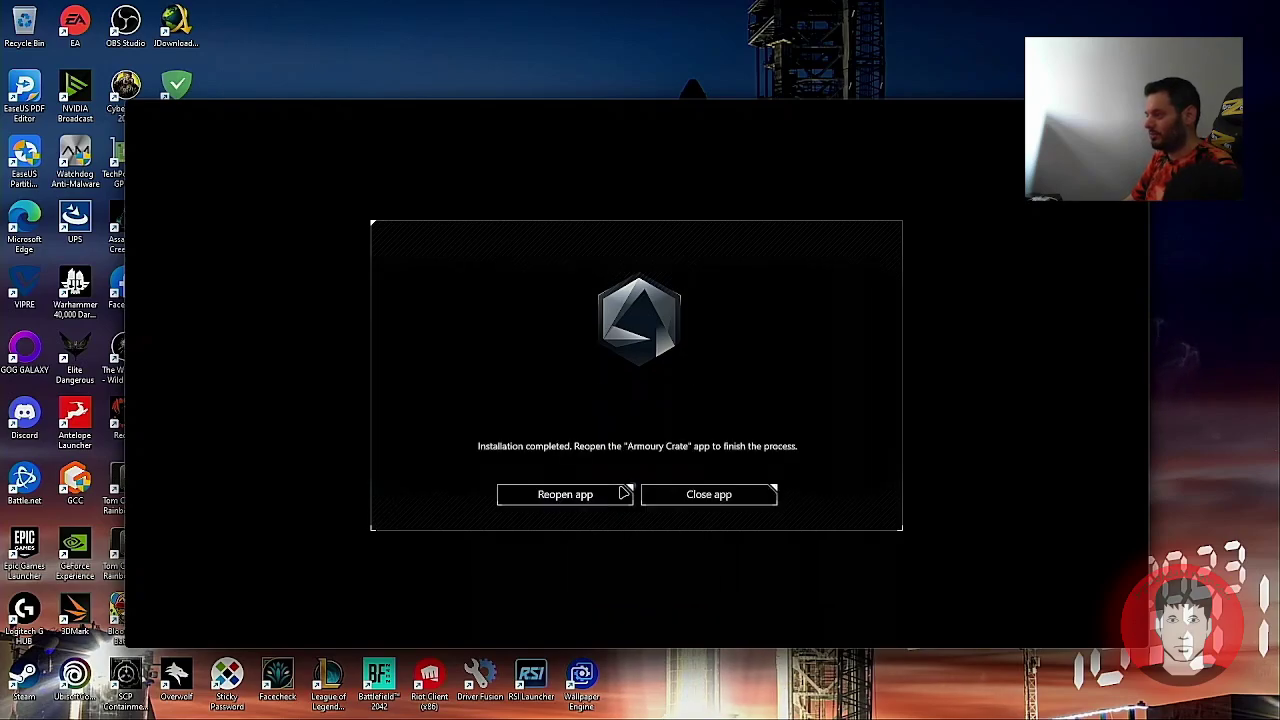
Step: Close the Armoury Crate installer and bring up the Start quick menu for restarting
left_click(712, 500)
right_click(536, 703)
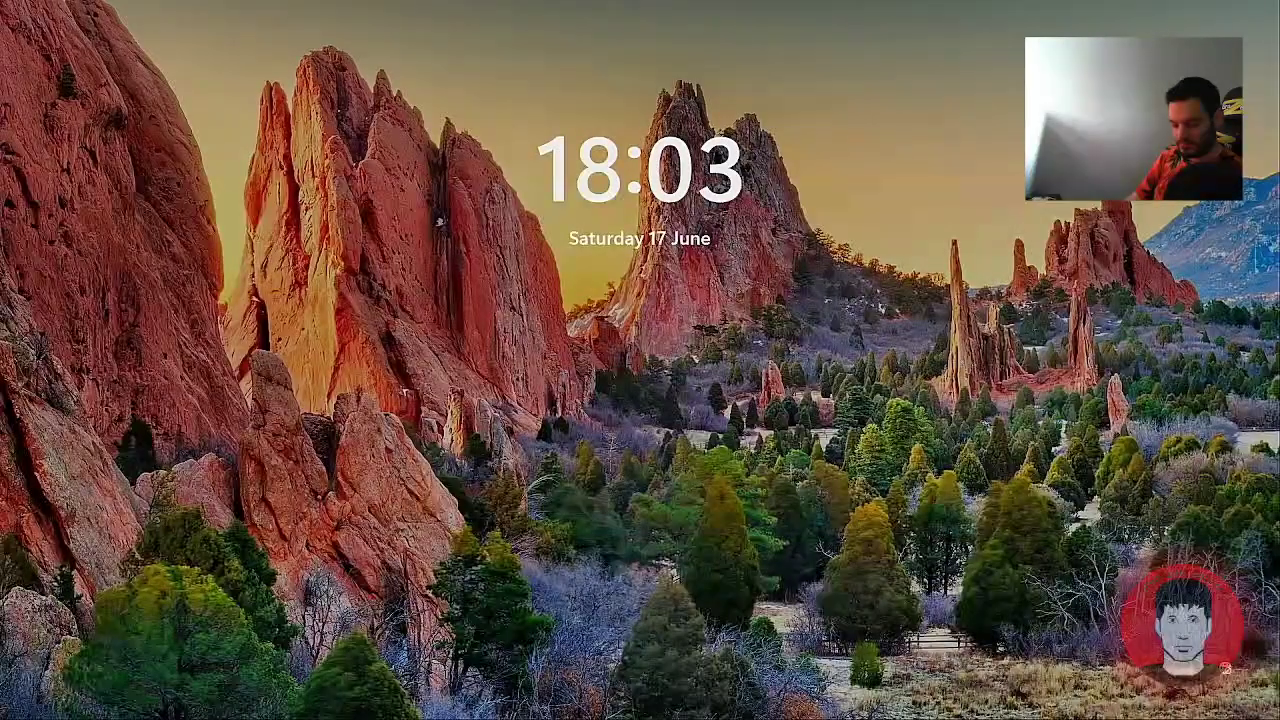
key("Return")
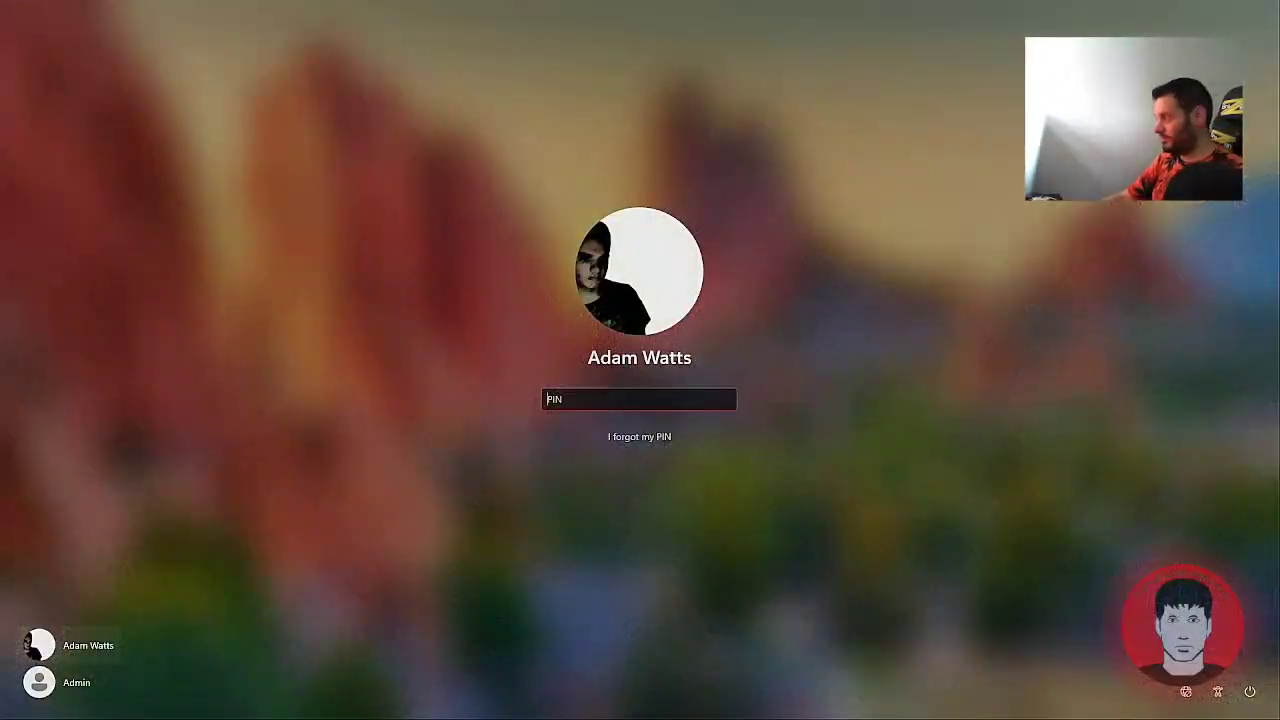
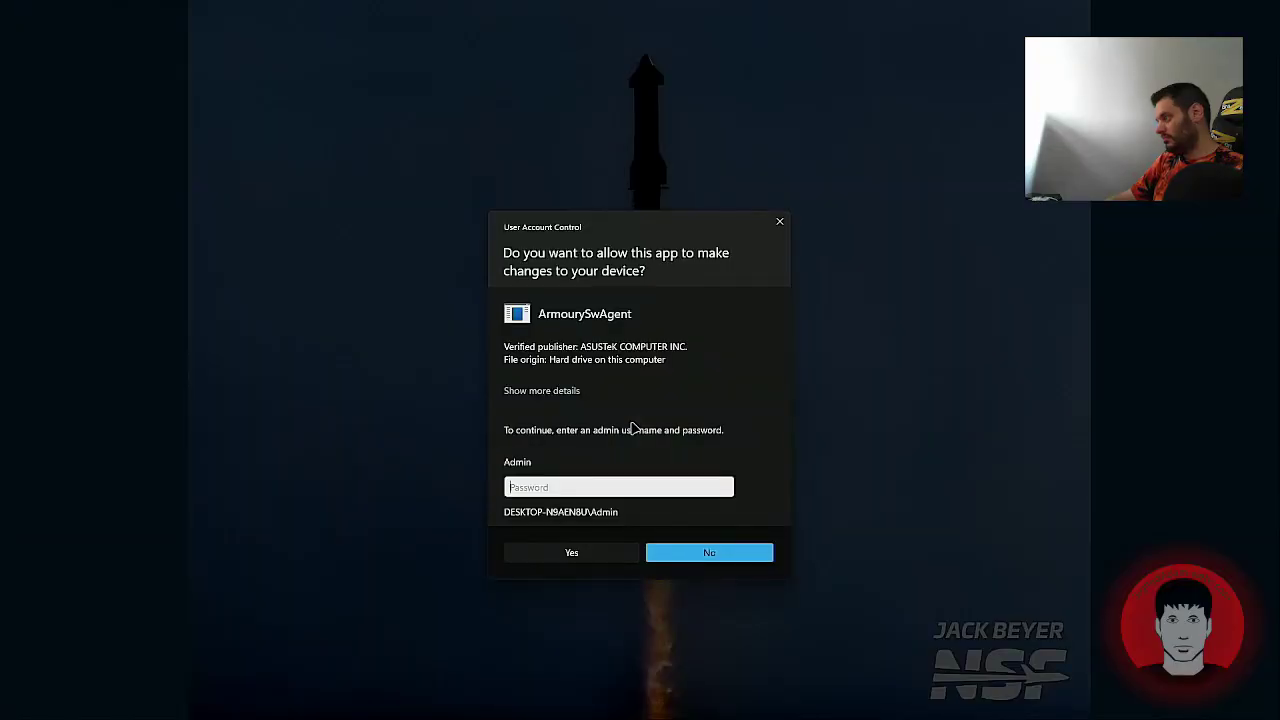
type("***")
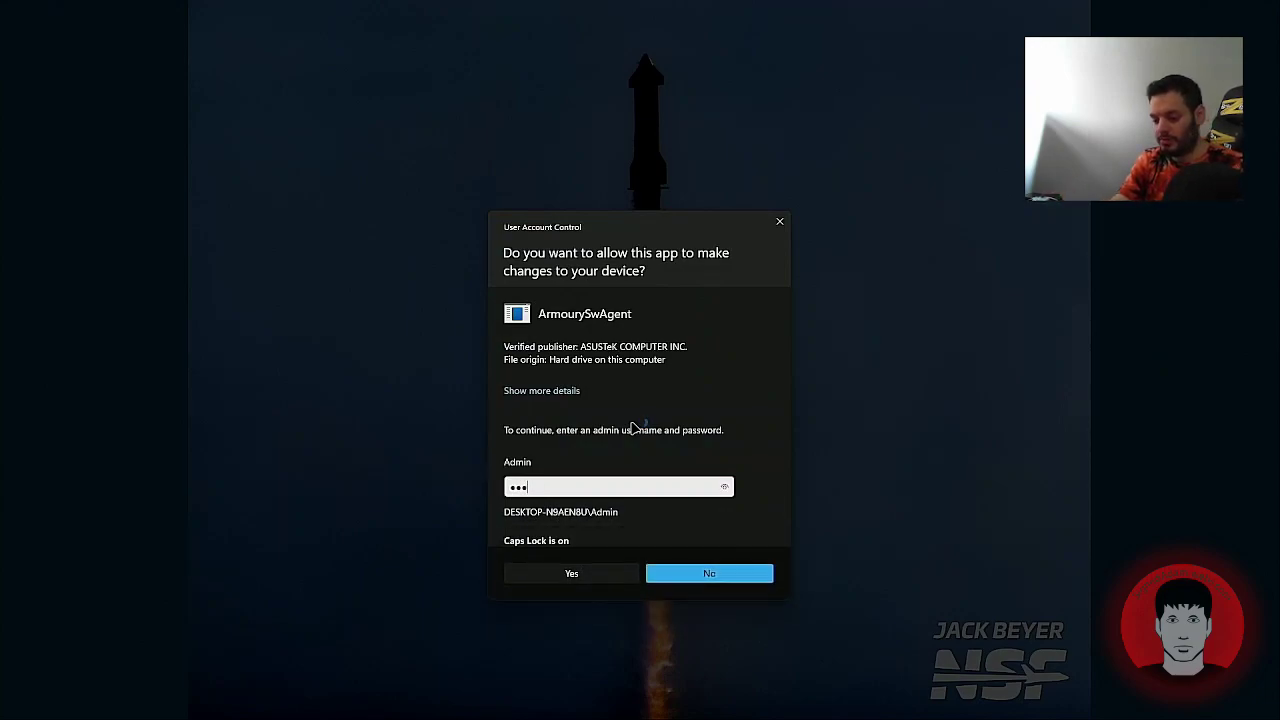
type("***")
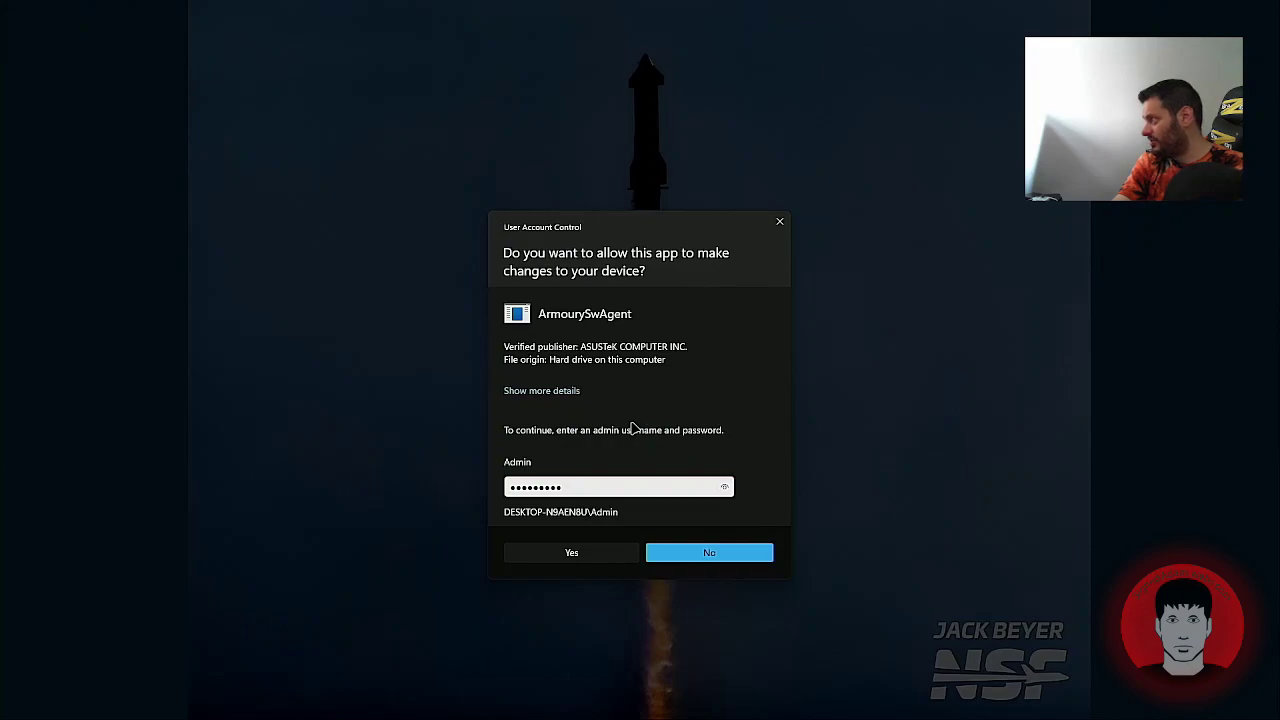
key("Return")
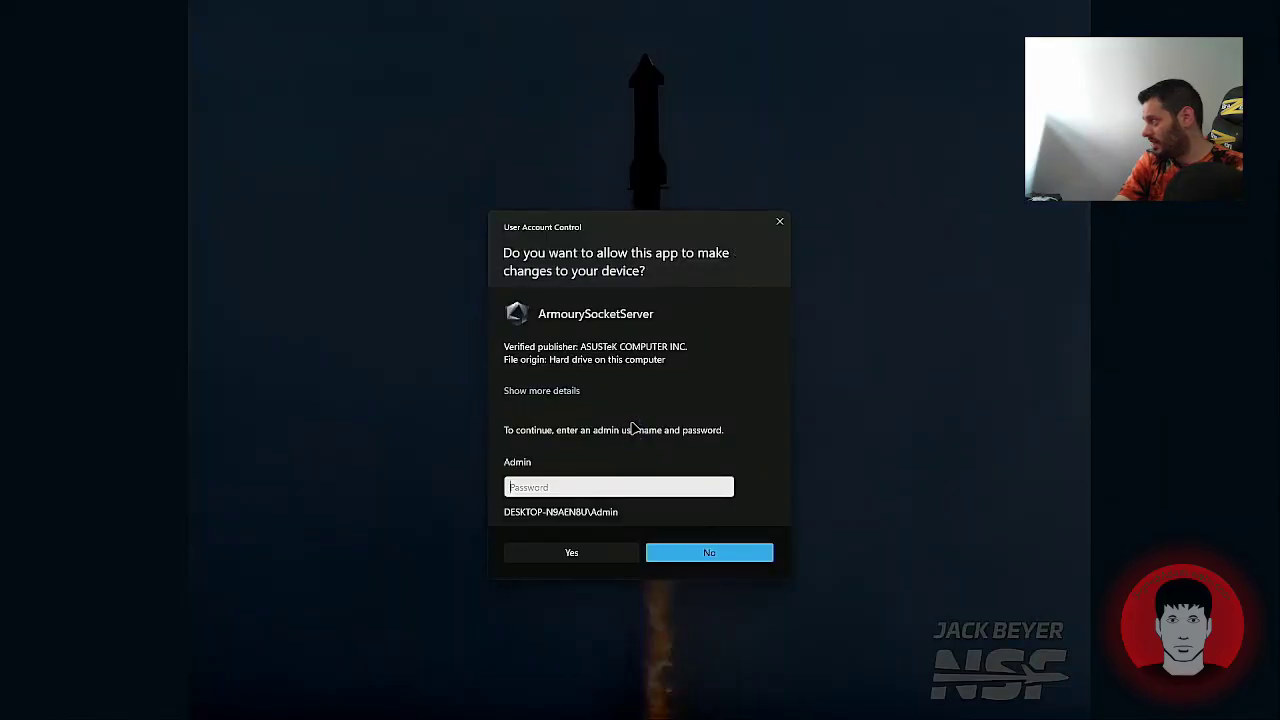
type("*")
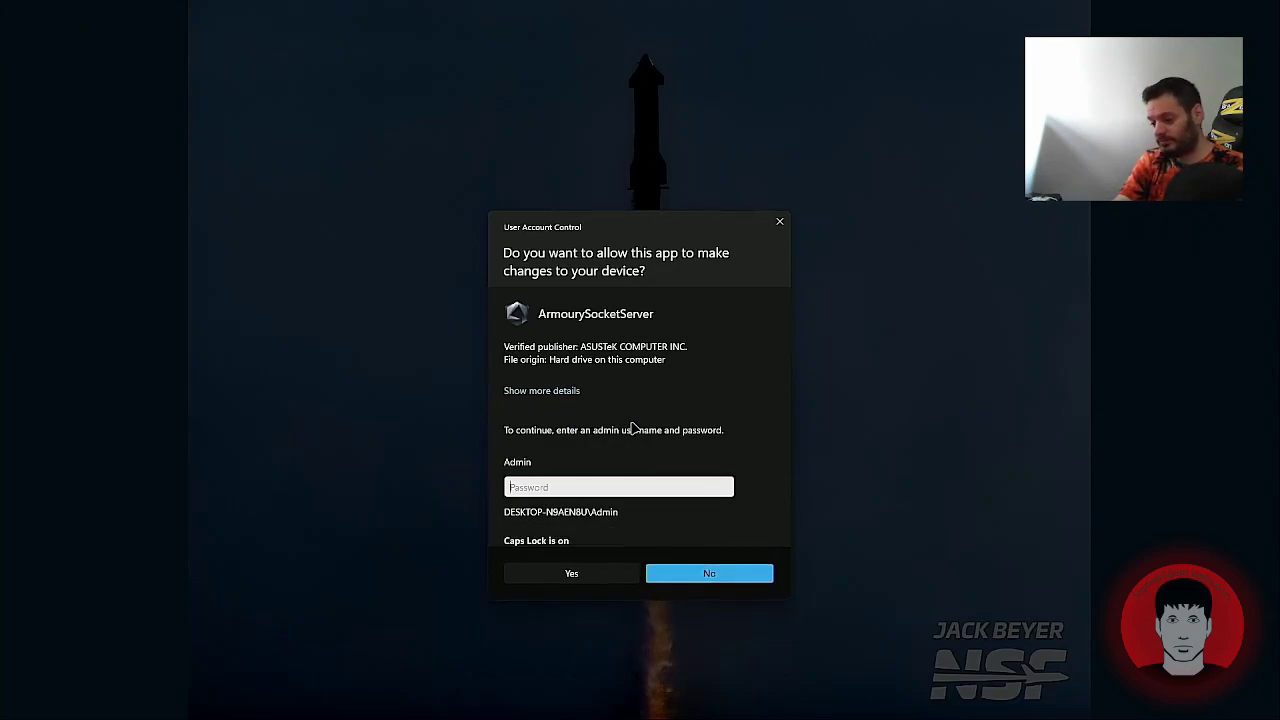
type("****")
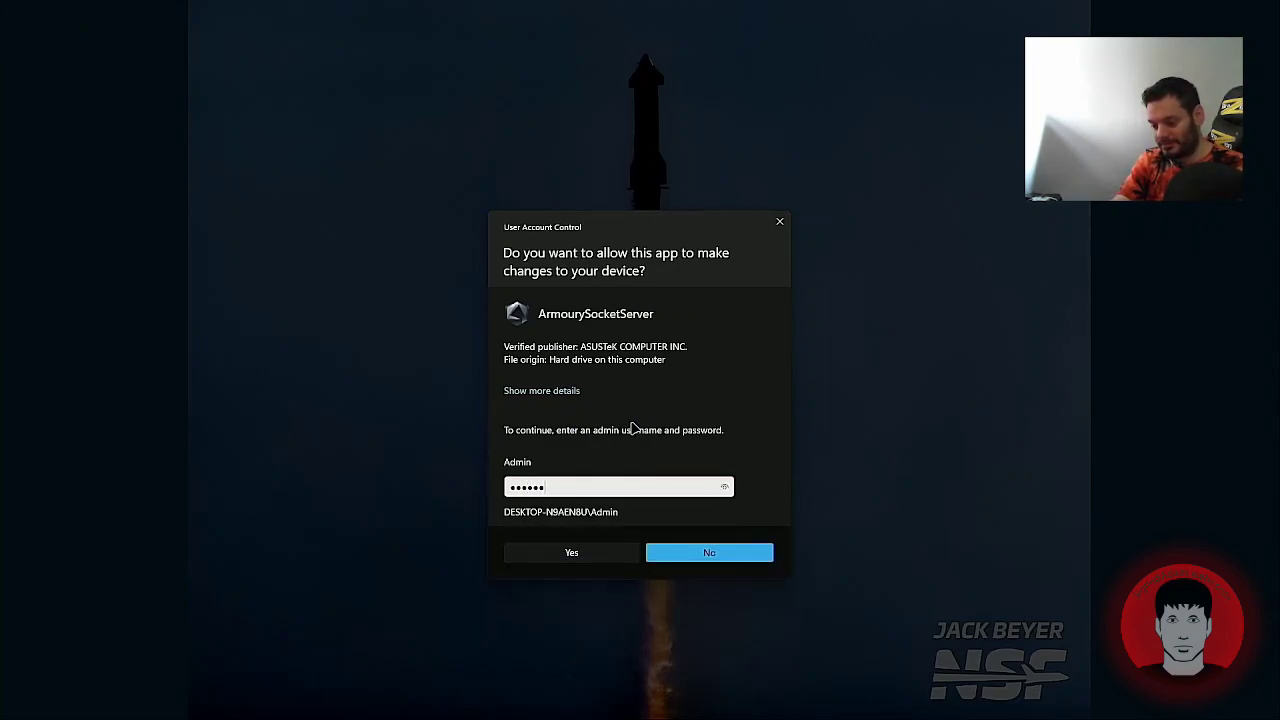
key("Return")
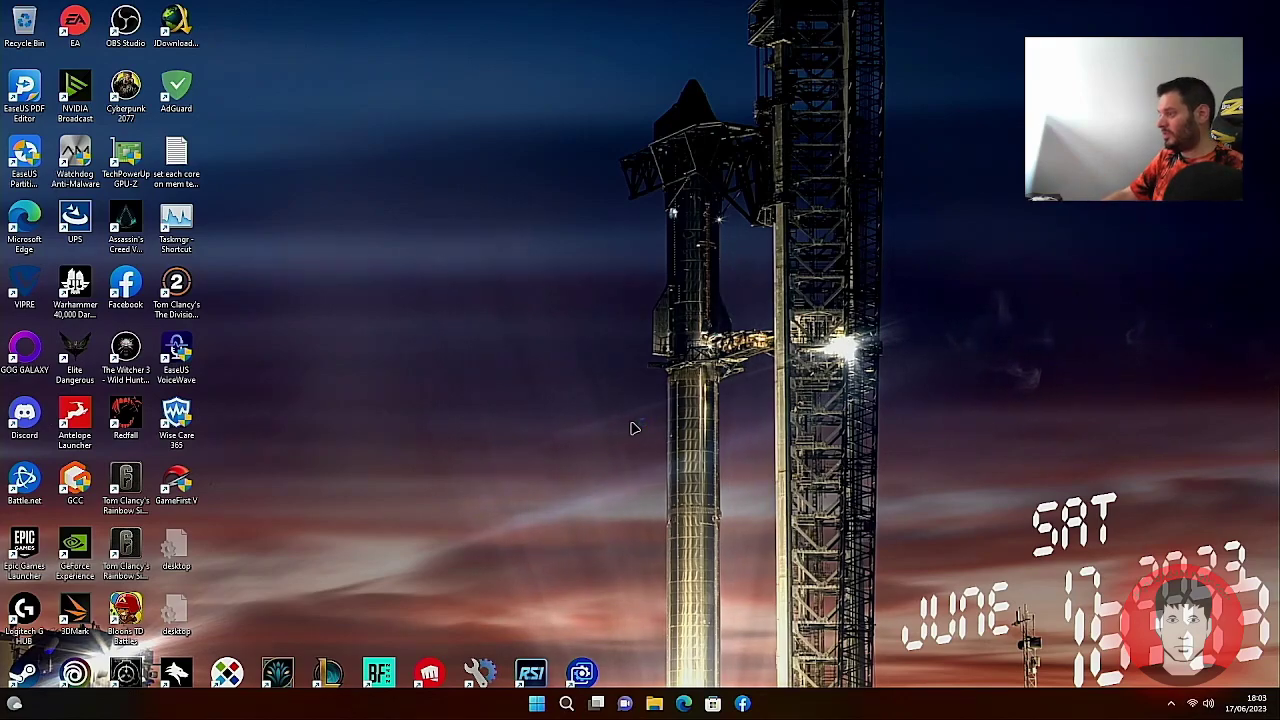
Step: Launch ARMOURY CRATE from the Start menu's All apps list, which stalls on its Checking splash
left_click(535, 705)
left_click(778, 272)
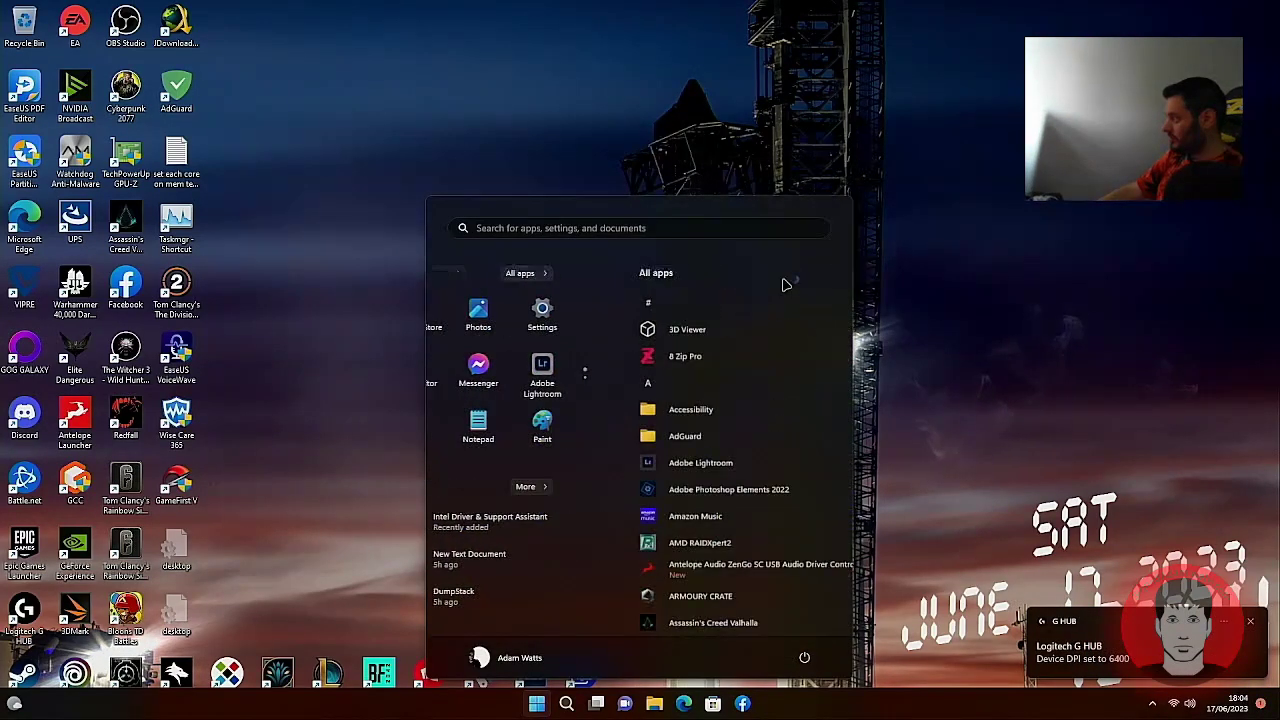
scroll(640, 480, "down", 1)
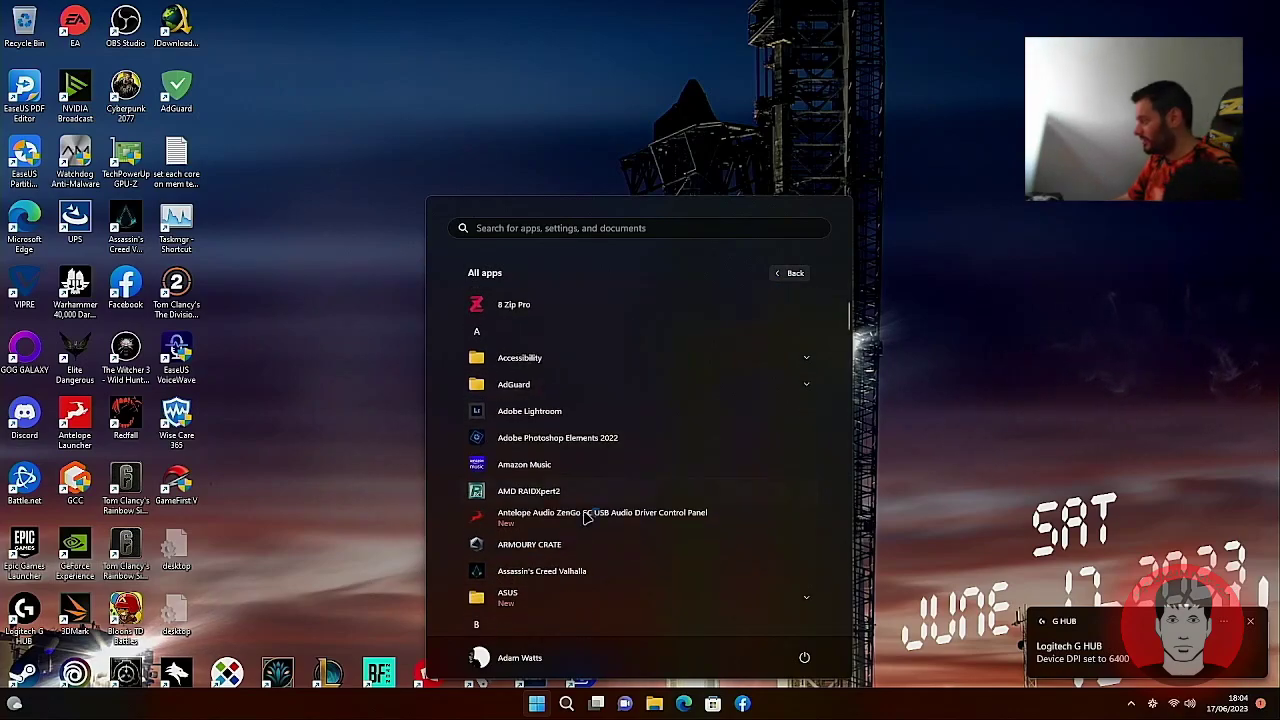
left_click(527, 545)
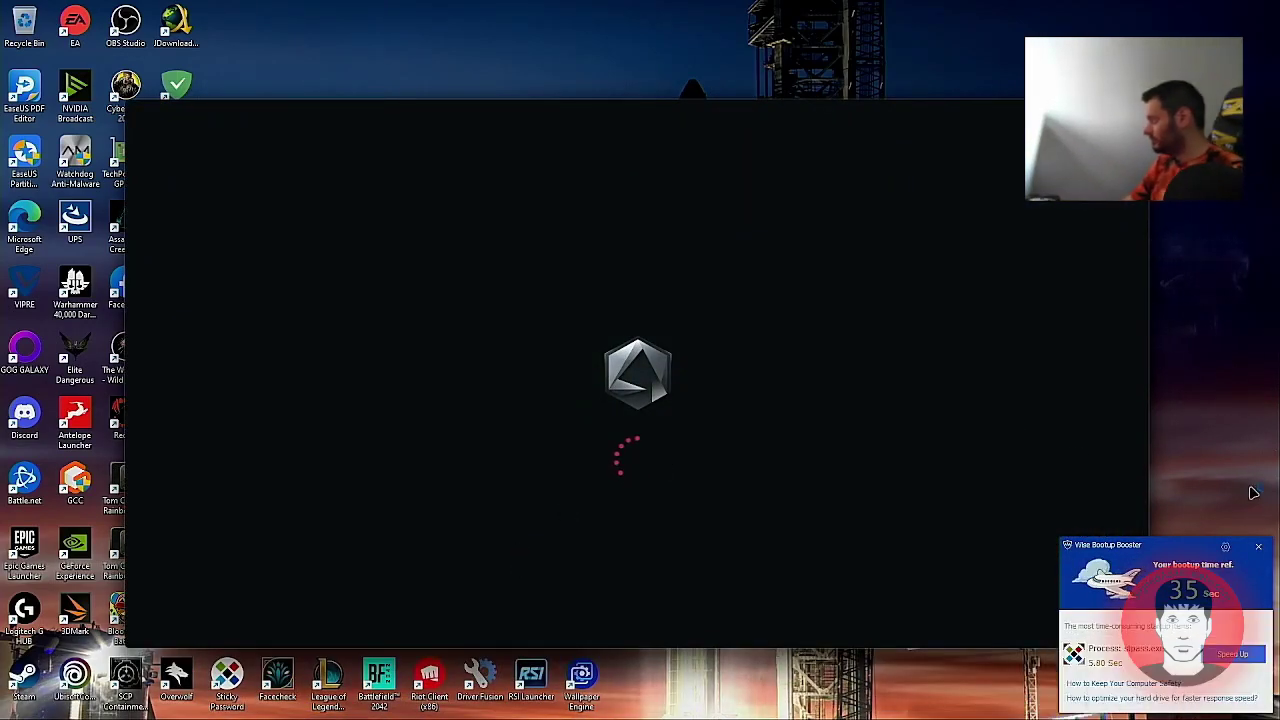